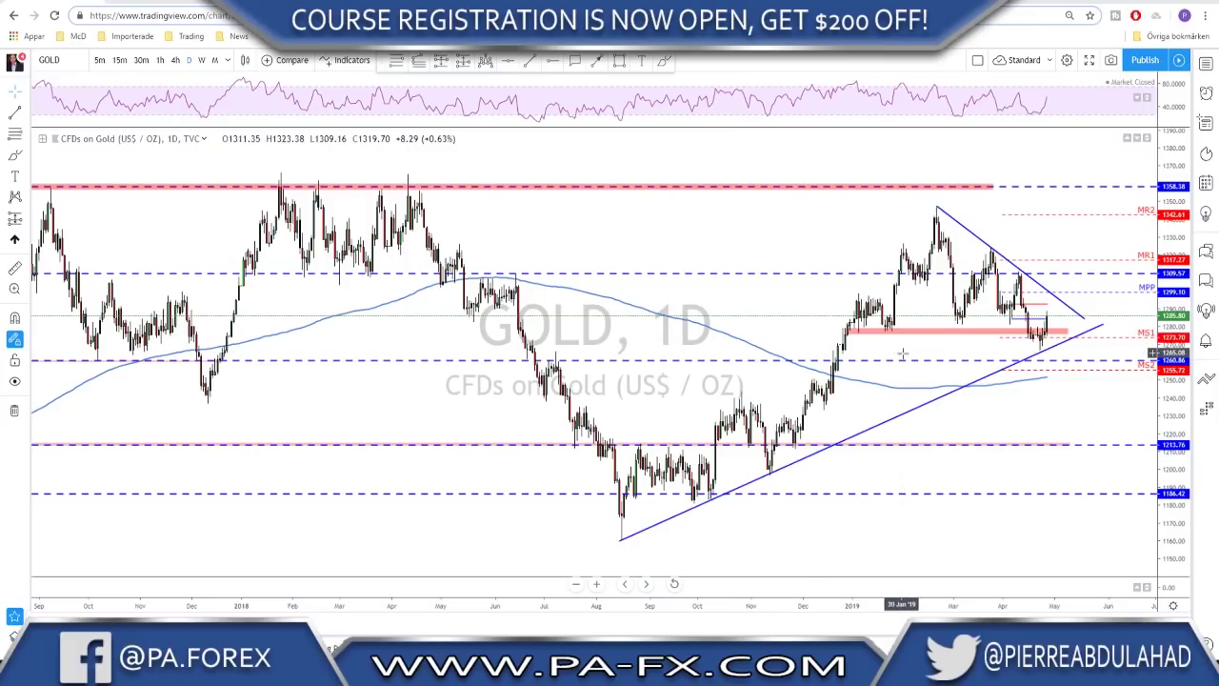
# Trace gold's price swings with the Brush from the August 2018 low to the latest candle, and delete the stroke.
pyautogui.scroll(1, 920, 356)
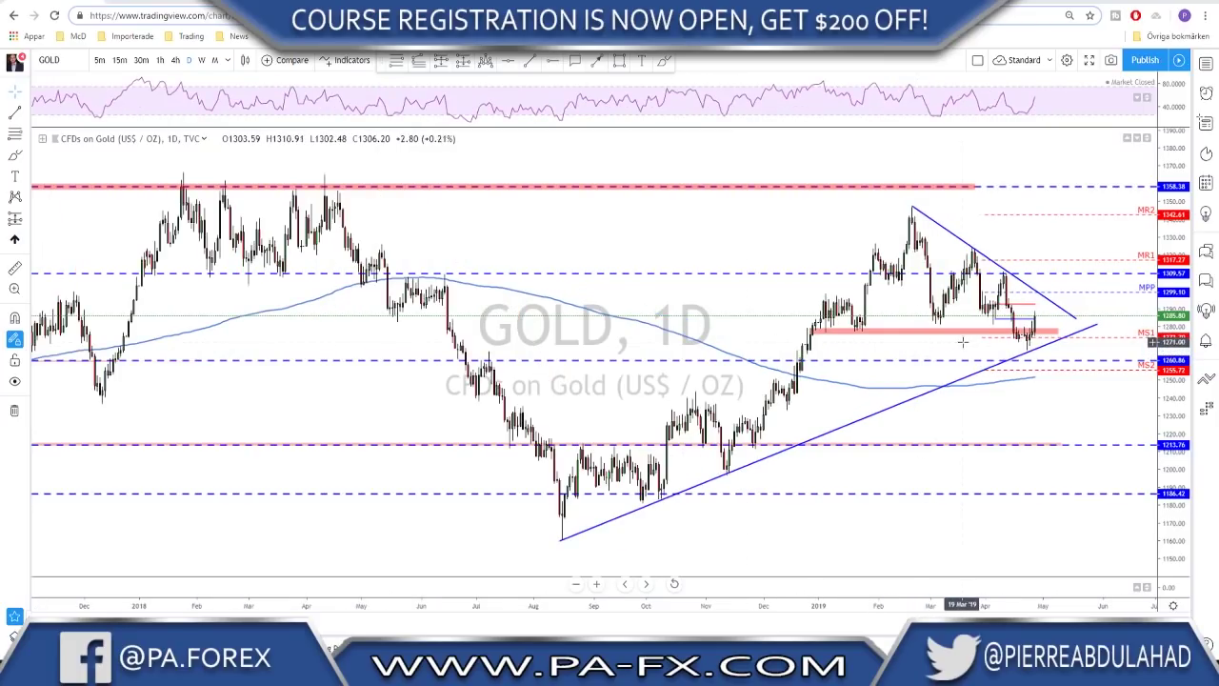
pyautogui.moveTo(964, 345); pyautogui.dragTo(824, 346)
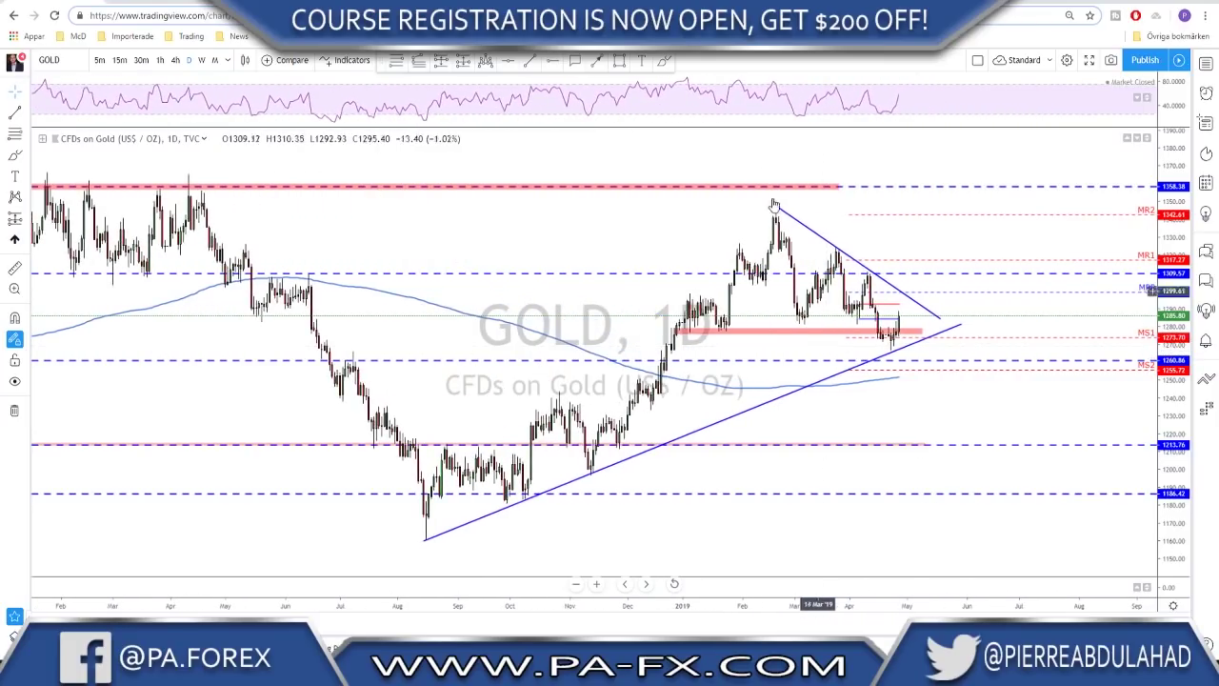
pyautogui.click(664, 61)
pyautogui.moveTo(427, 539)
pyautogui.mouseDown()
pyautogui.moveTo(690, 319)
pyautogui.moveTo(774, 218)
pyautogui.moveTo(795, 314)
pyautogui.moveTo(840, 274)
pyautogui.moveTo(856, 322)
pyautogui.moveTo(875, 309)
pyautogui.moveTo(888, 336)
pyautogui.moveTo(903, 315)
pyautogui.mouseUp()
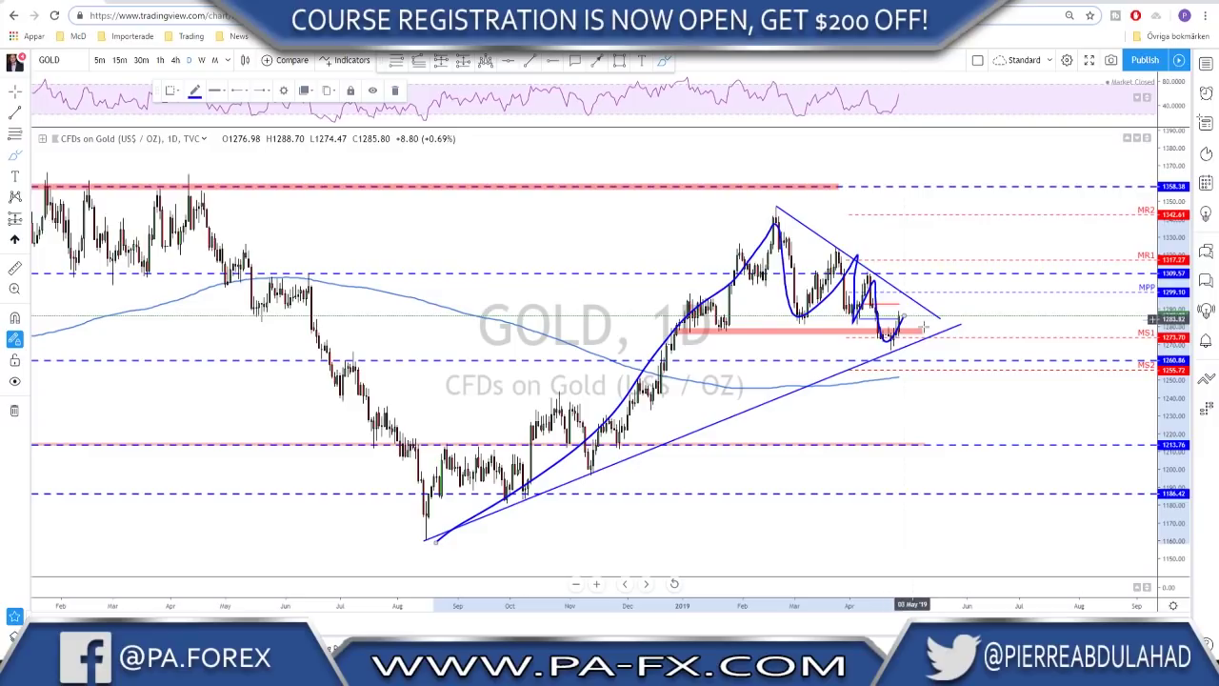
pyautogui.press('Delete')
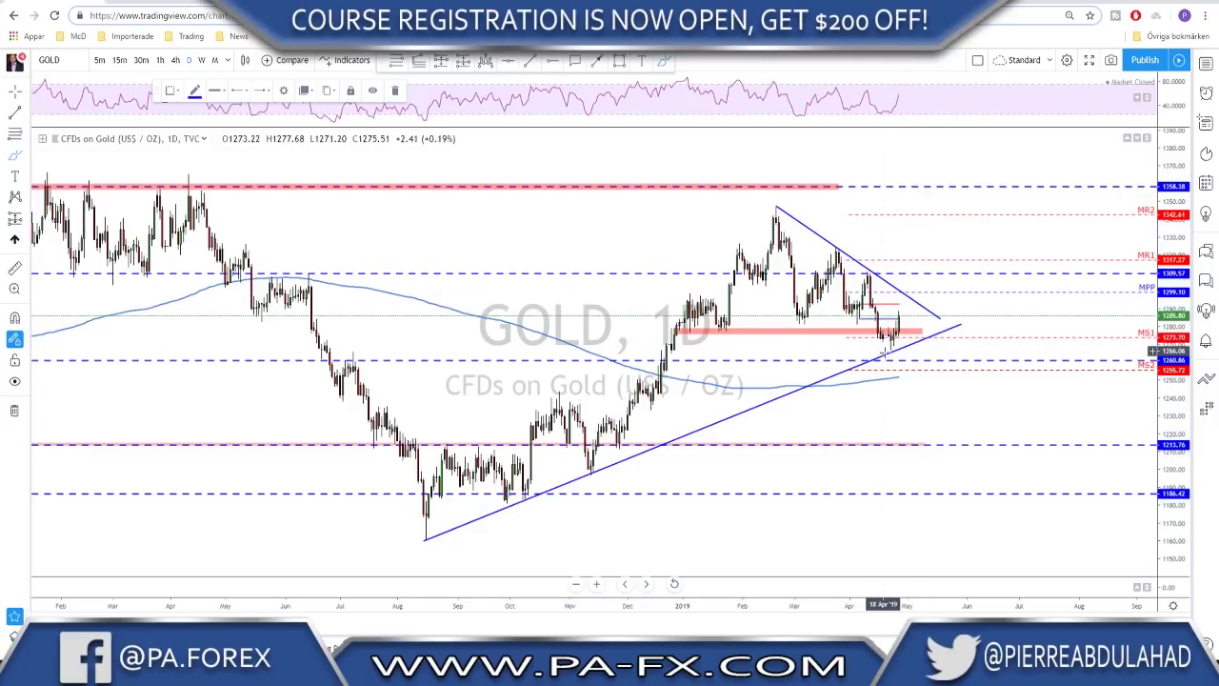
# Circle the rising trendline's latest approach and its August, October and November 2018 touches with the Brush, and undo the circles.
pyautogui.moveTo(892, 343)
pyautogui.mouseDown()
pyautogui.moveTo(910, 358)
pyautogui.moveTo(882, 367)
pyautogui.moveTo(890, 341)
pyautogui.mouseUp()
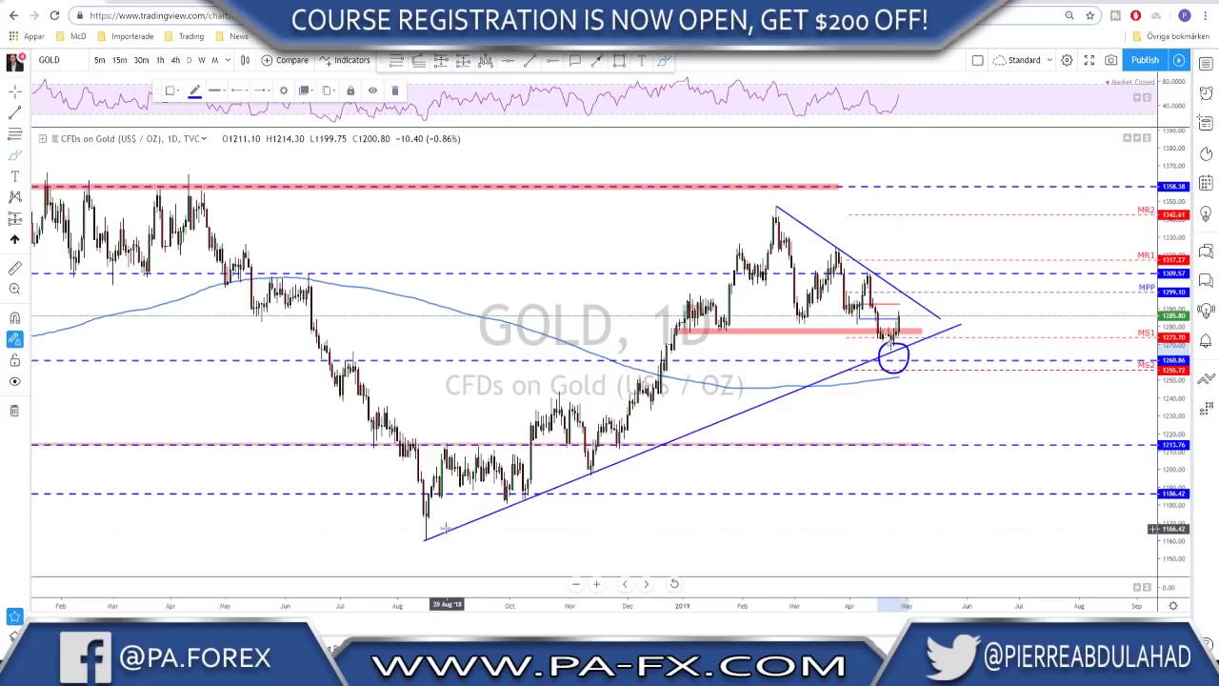
pyautogui.moveTo(427, 528)
pyautogui.mouseDown()
pyautogui.moveTo(402, 546)
pyautogui.moveTo(419, 554)
pyautogui.moveTo(427, 526)
pyautogui.mouseUp()
pyautogui.moveTo(525, 492); pyautogui.dragTo(527, 494)
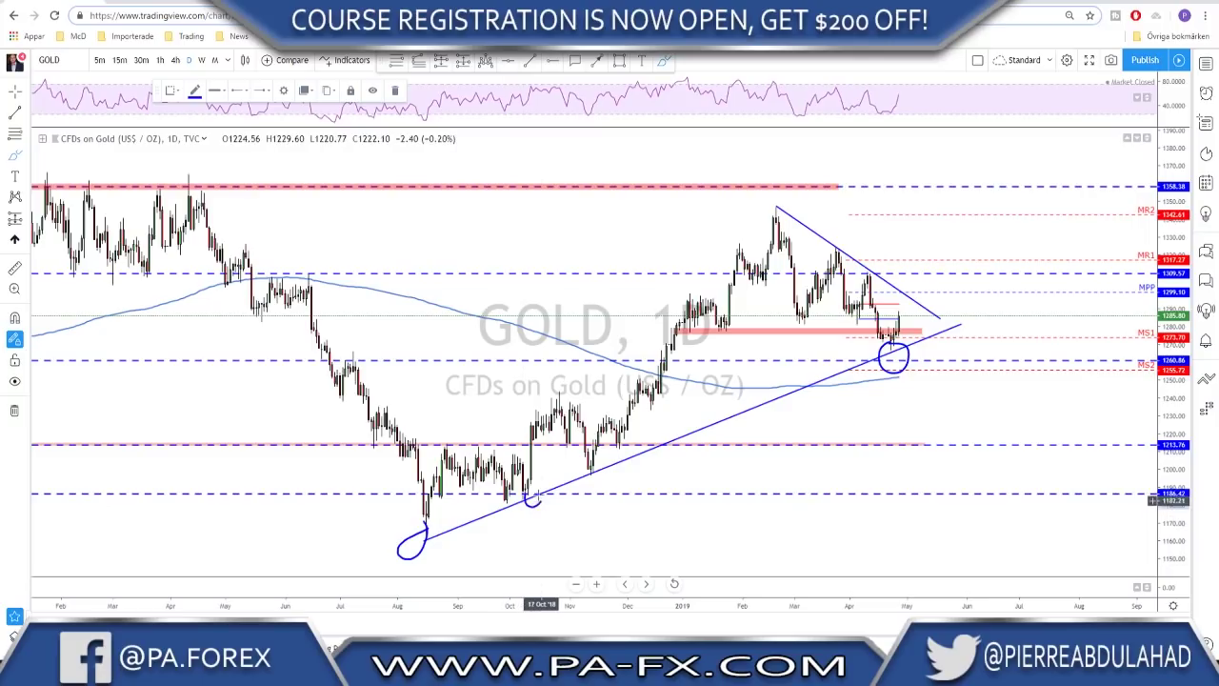
pyautogui.moveTo(617, 465)
pyautogui.mouseDown()
pyautogui.moveTo(586, 476)
pyautogui.moveTo(596, 461)
pyautogui.mouseUp()
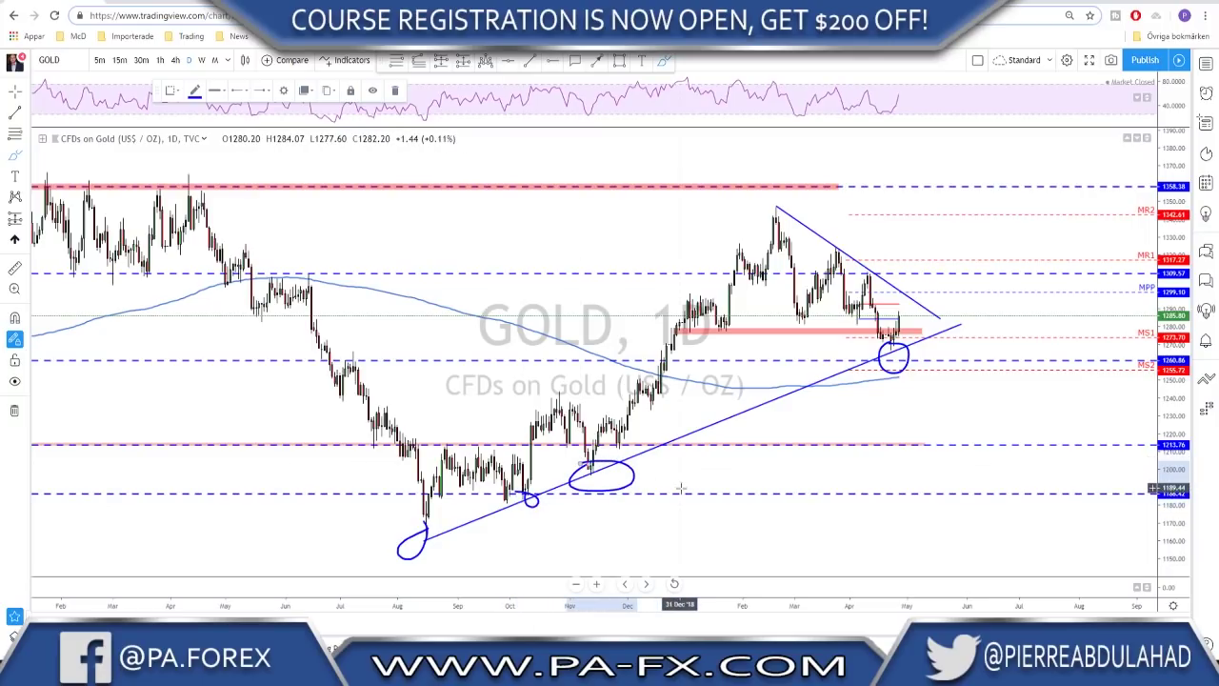
pyautogui.hotkey('ctrl', 'z')
pyautogui.hotkey('ctrl', 'z')
pyautogui.hotkey('ctrl', 'z')
pyautogui.hotkey('ctrl', 'z')
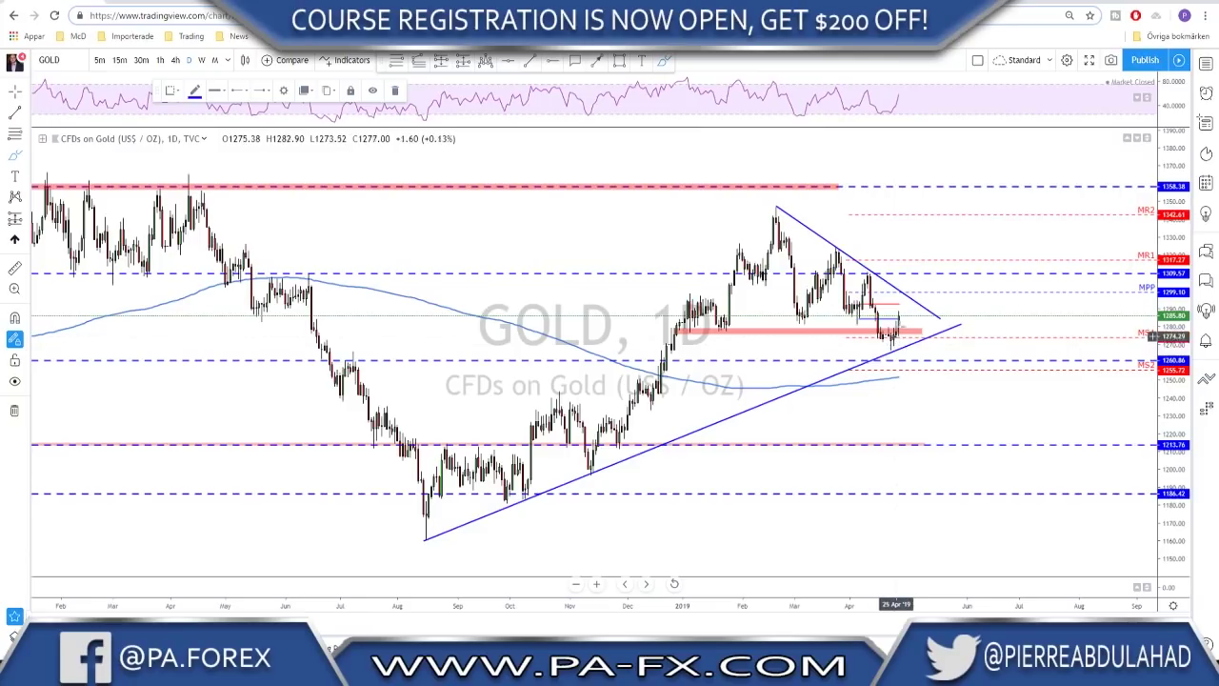
# Sketch a rise from the latest low to the descending trendline, circle the meeting point, and undo both strokes.
pyautogui.moveTo(897, 336); pyautogui.dragTo(908, 301)
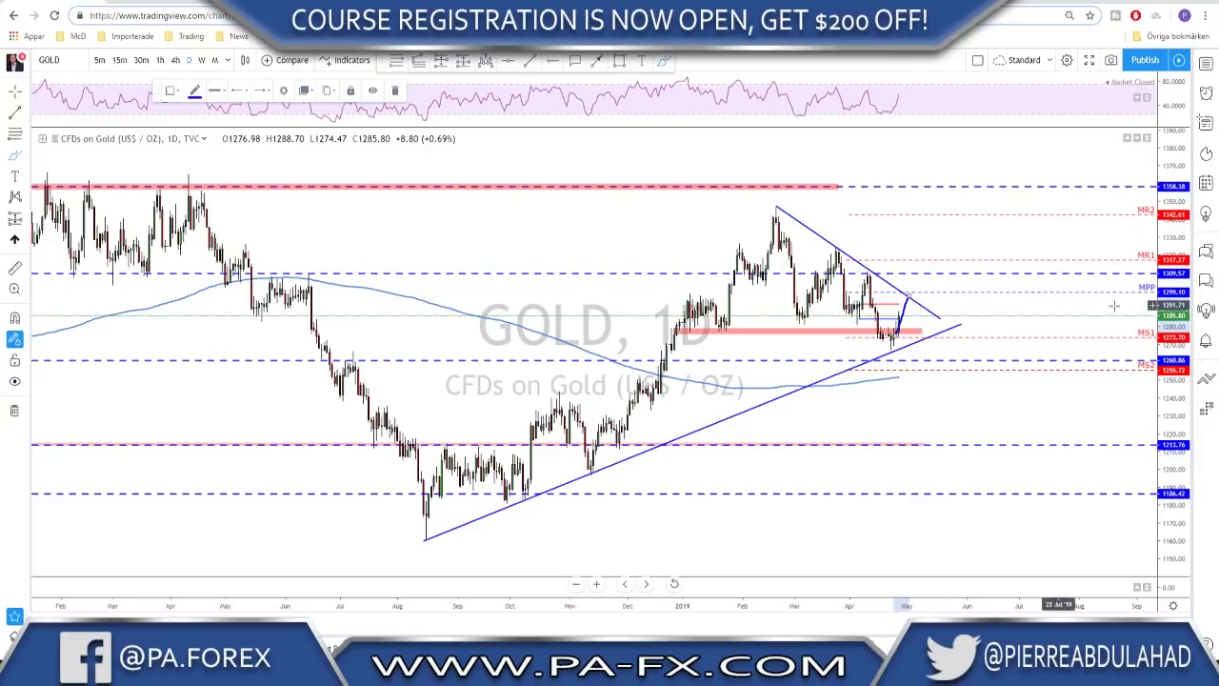
pyautogui.moveTo(899, 285); pyautogui.dragTo(934, 304)
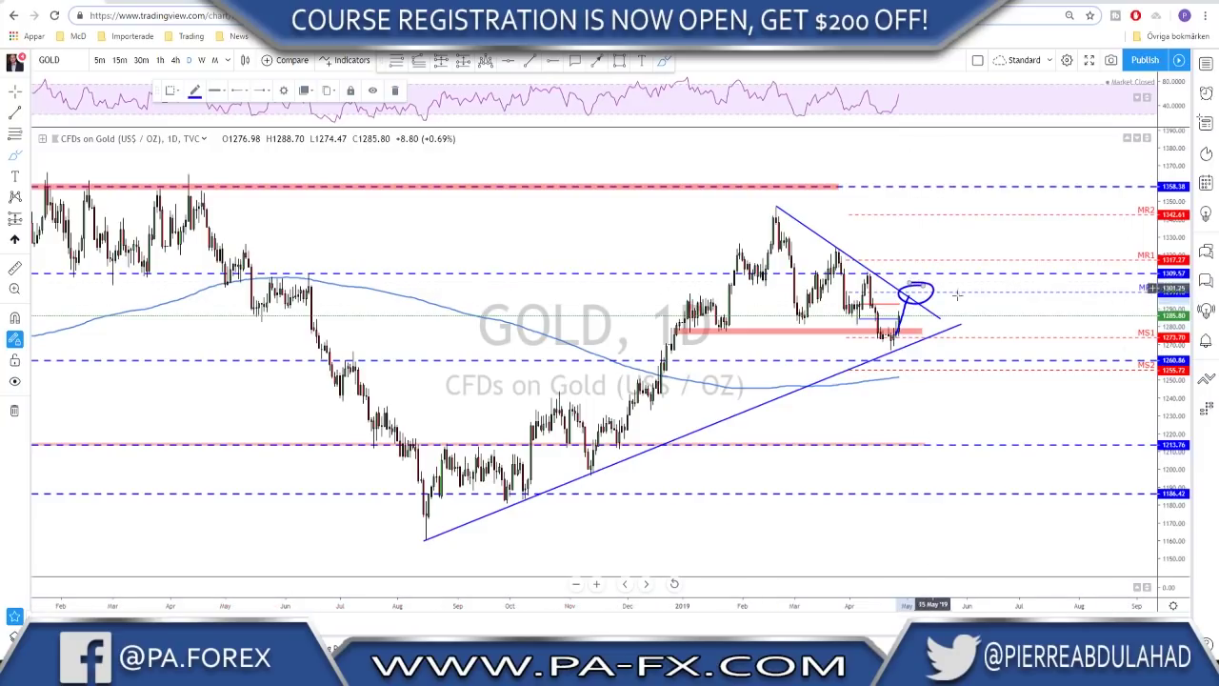
pyautogui.hotkey('ctrl', 'z')
pyautogui.hotkey('ctrl', 'z')
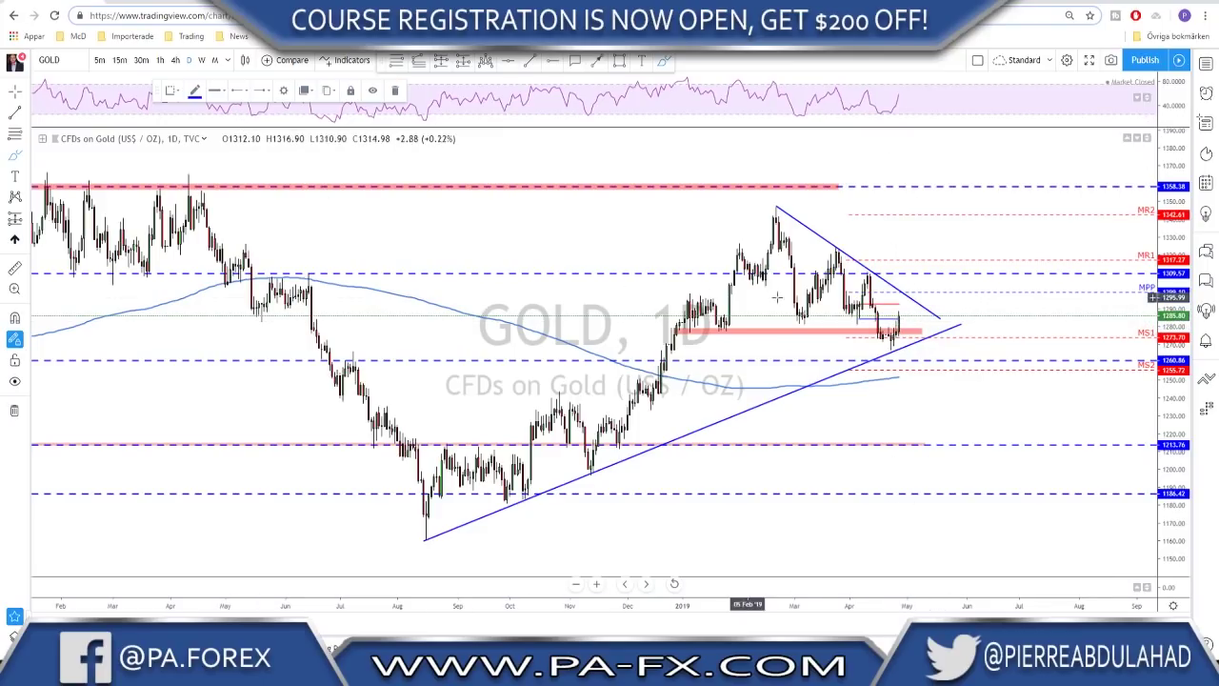
# Sketch a breakout above the descending trendline with a short consolidation and a rise beyond MR1, and undo the sketch.
pyautogui.moveTo(899, 314); pyautogui.dragTo(909, 287)
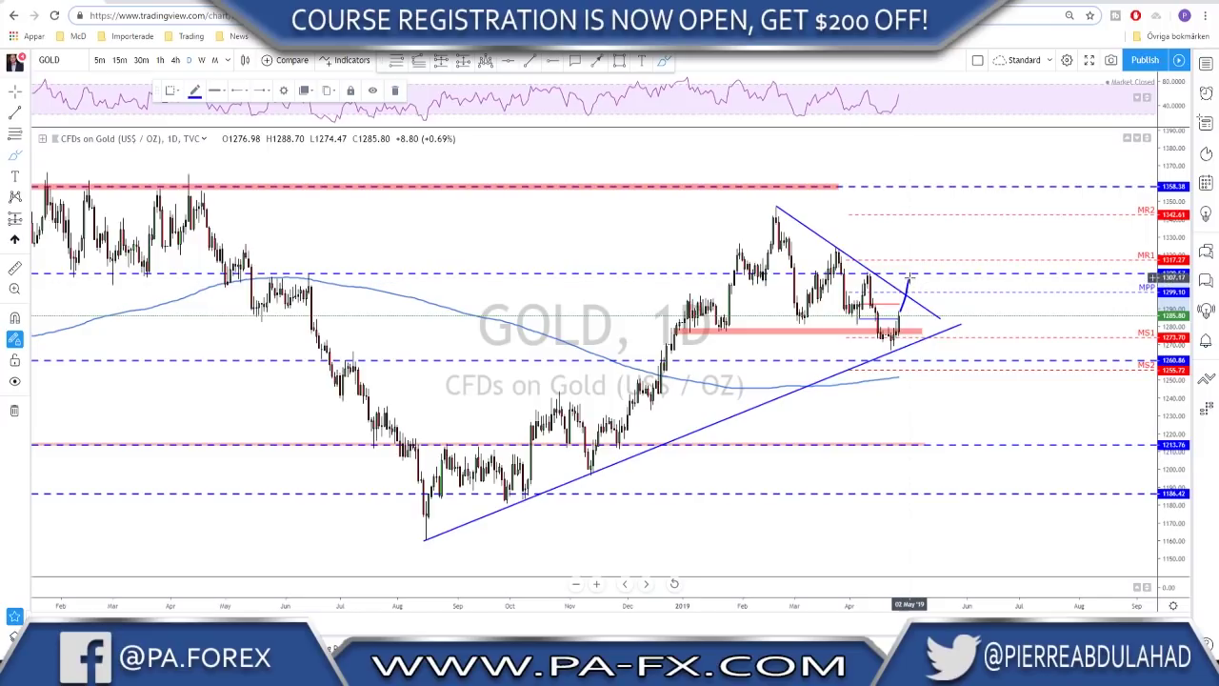
pyautogui.moveTo(922, 290); pyautogui.dragTo(951, 248)
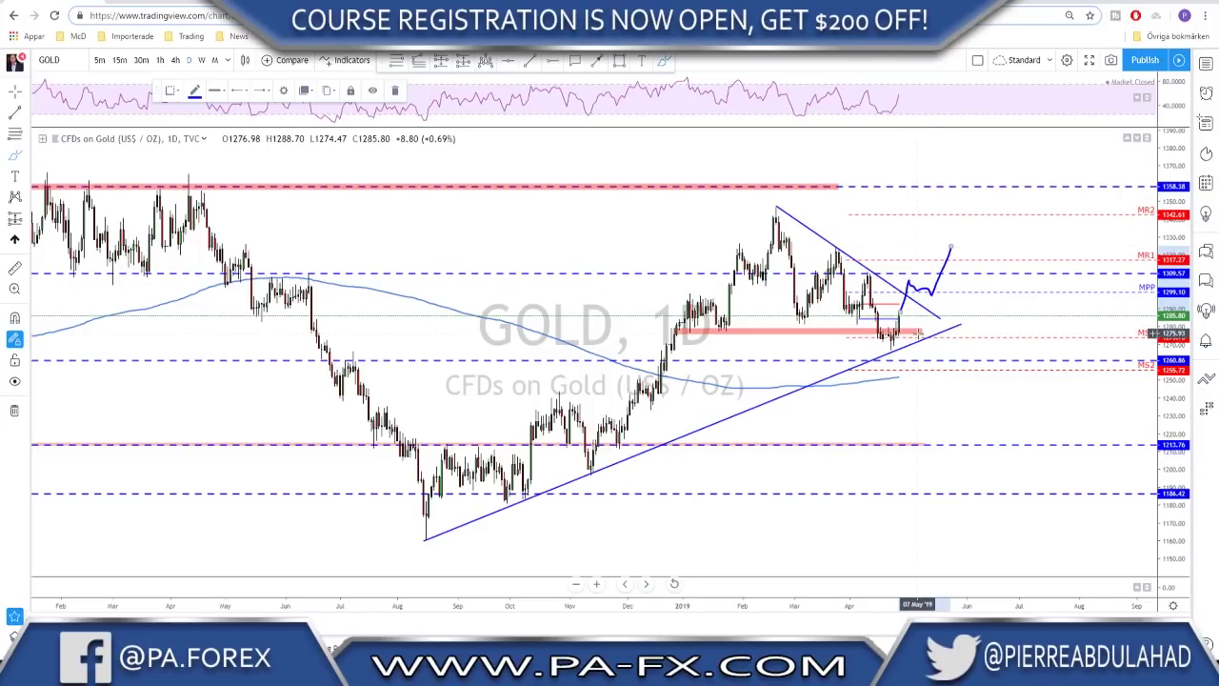
pyautogui.hotkey('ctrl', 'z')
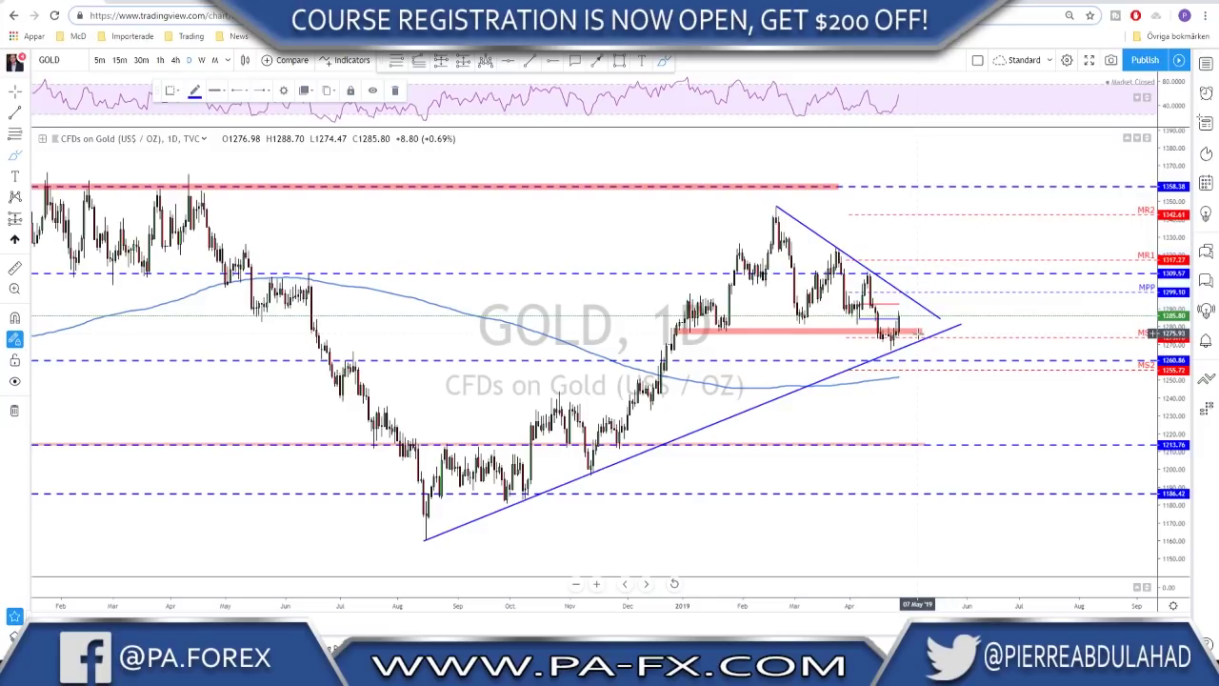
# On the 4-hour chart, trace the red support zone and circle the April low beneath it, and undo the marks.
pyautogui.click(175, 61)
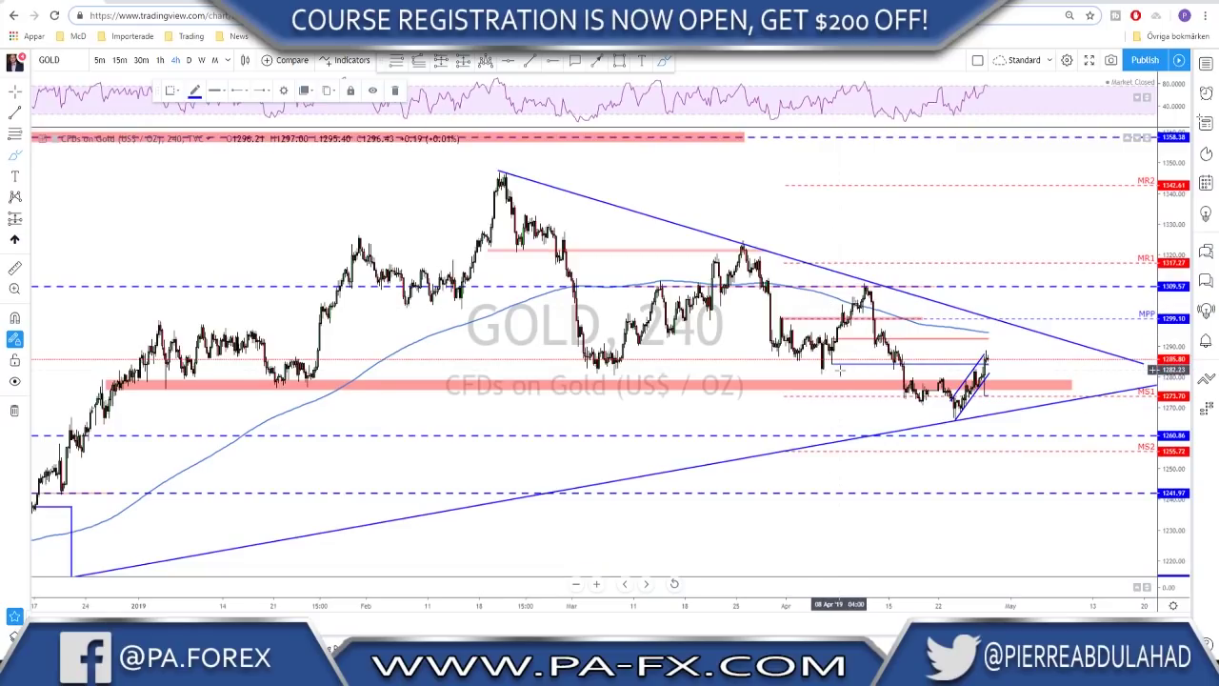
pyautogui.scroll(-1, 839, 372)
pyautogui.moveTo(239, 374)
pyautogui.mouseDown()
pyautogui.moveTo(1027, 369)
pyautogui.moveTo(974, 396)
pyautogui.moveTo(990, 379)
pyautogui.moveTo(974, 380)
pyautogui.mouseUp()
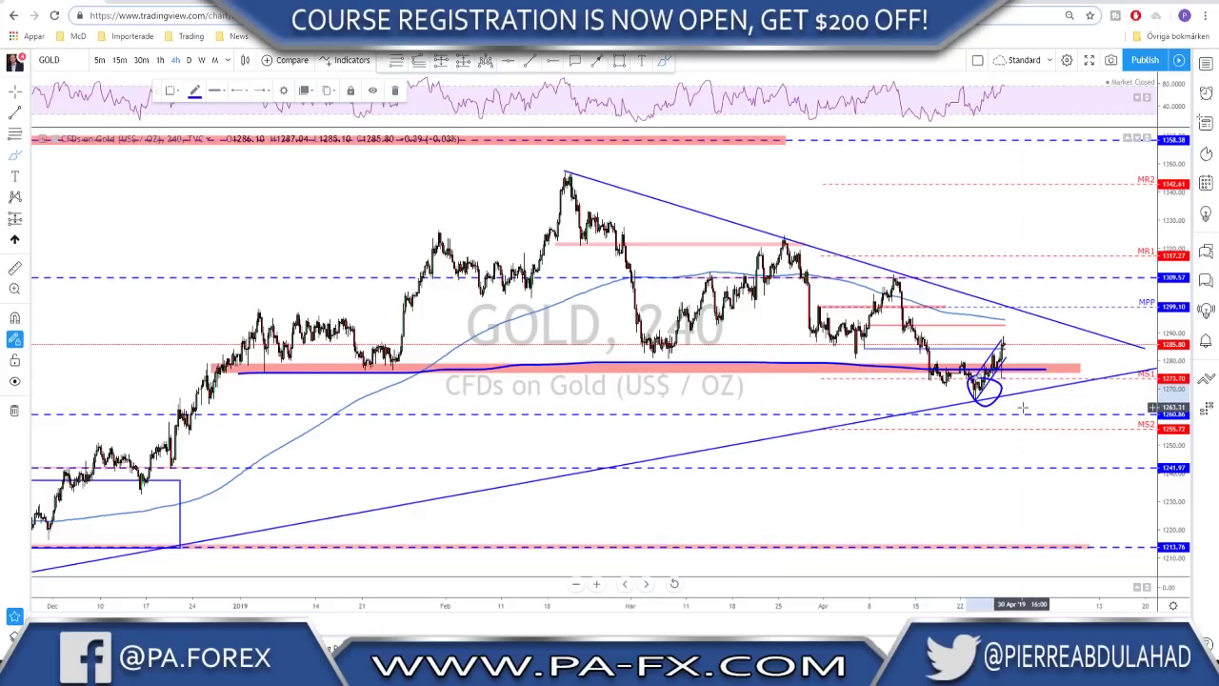
pyautogui.hotkey('ctrl', 'z')
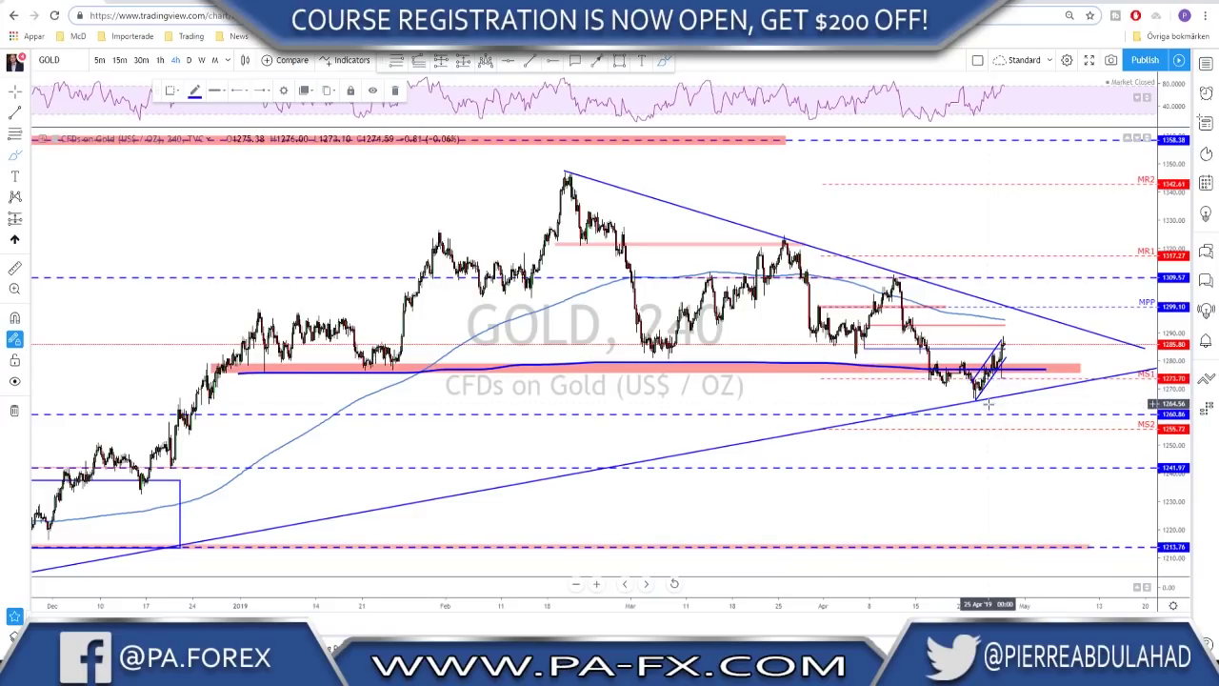
pyautogui.hotkey('ctrl', 'z')
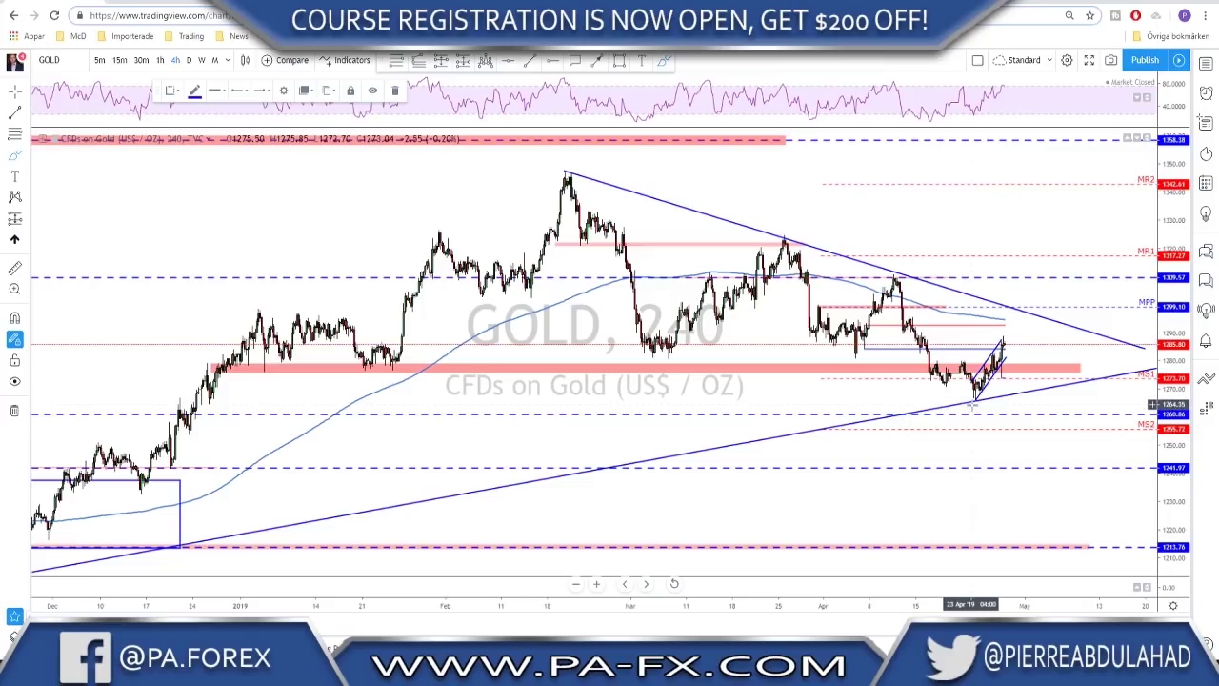
# Switch gold to the 1-hour chart, trace the swings inside the rising channel, circle the GDP candle's low, and undo the marks.
pyautogui.scroll(2, 974, 403)
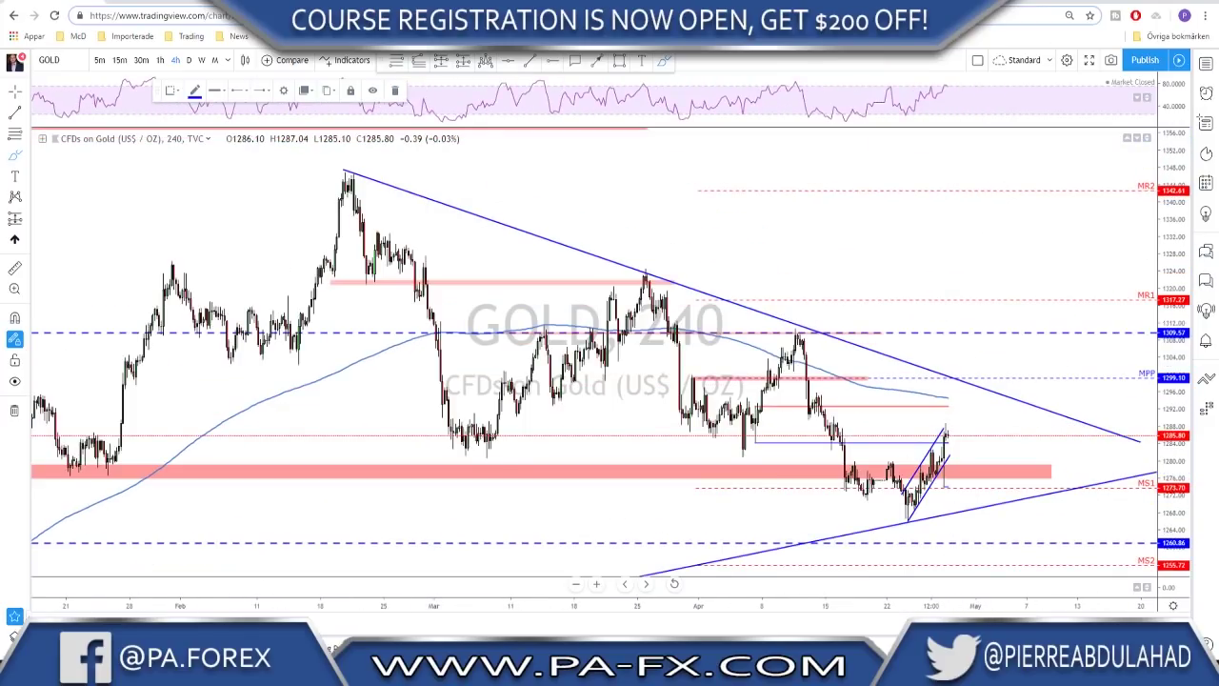
pyautogui.click(160, 60)
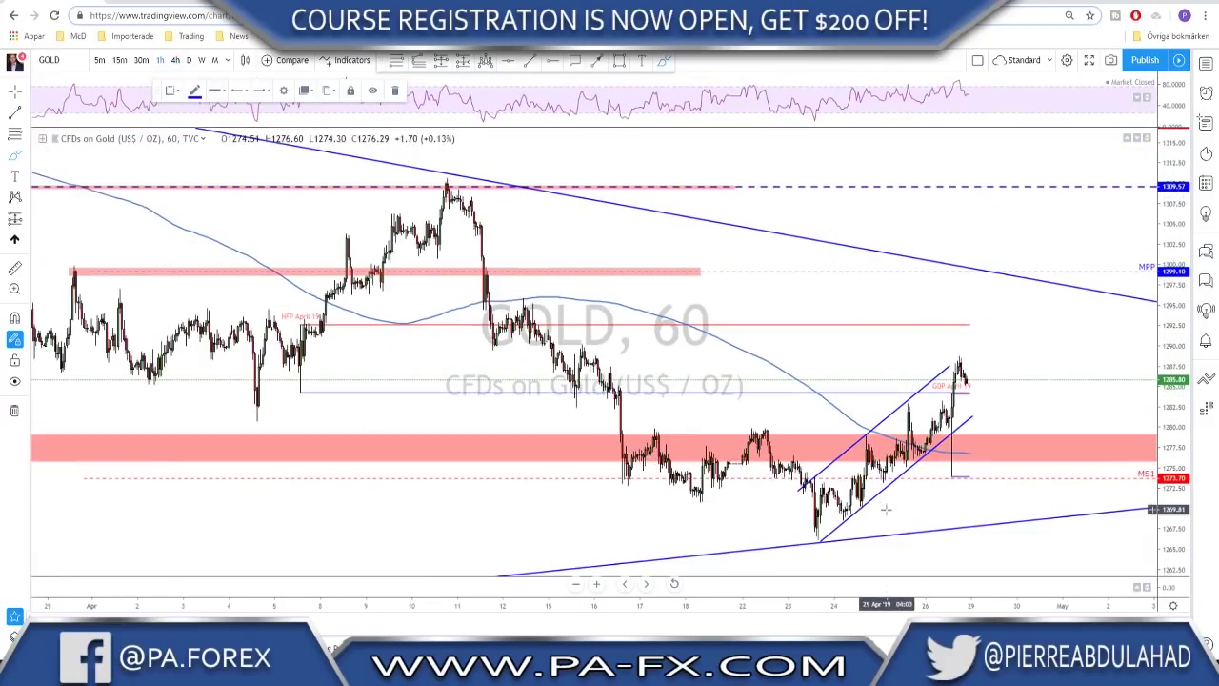
pyautogui.moveTo(809, 486)
pyautogui.mouseDown()
pyautogui.moveTo(848, 505)
pyautogui.moveTo(864, 452)
pyautogui.moveTo(910, 436)
pyautogui.moveTo(948, 473)
pyautogui.moveTo(941, 434)
pyautogui.moveTo(971, 464)
pyautogui.moveTo(939, 447)
pyautogui.moveTo(954, 439)
pyautogui.mouseUp()
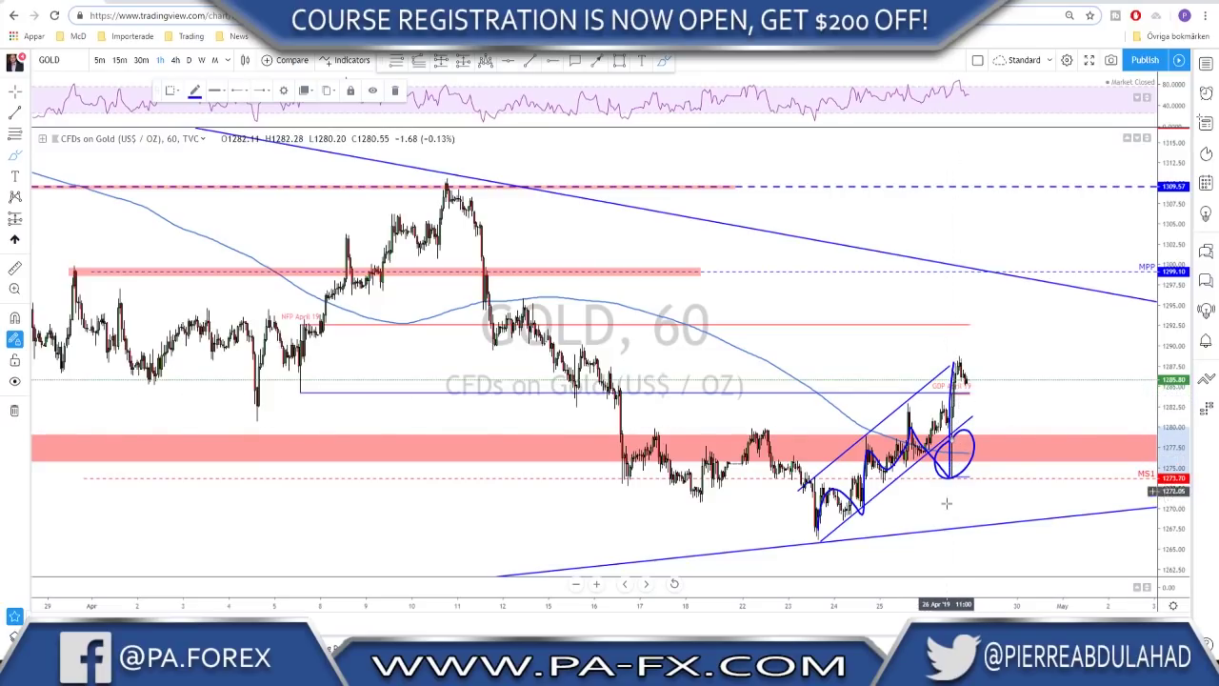
pyautogui.hotkey('ctrl', 'z')
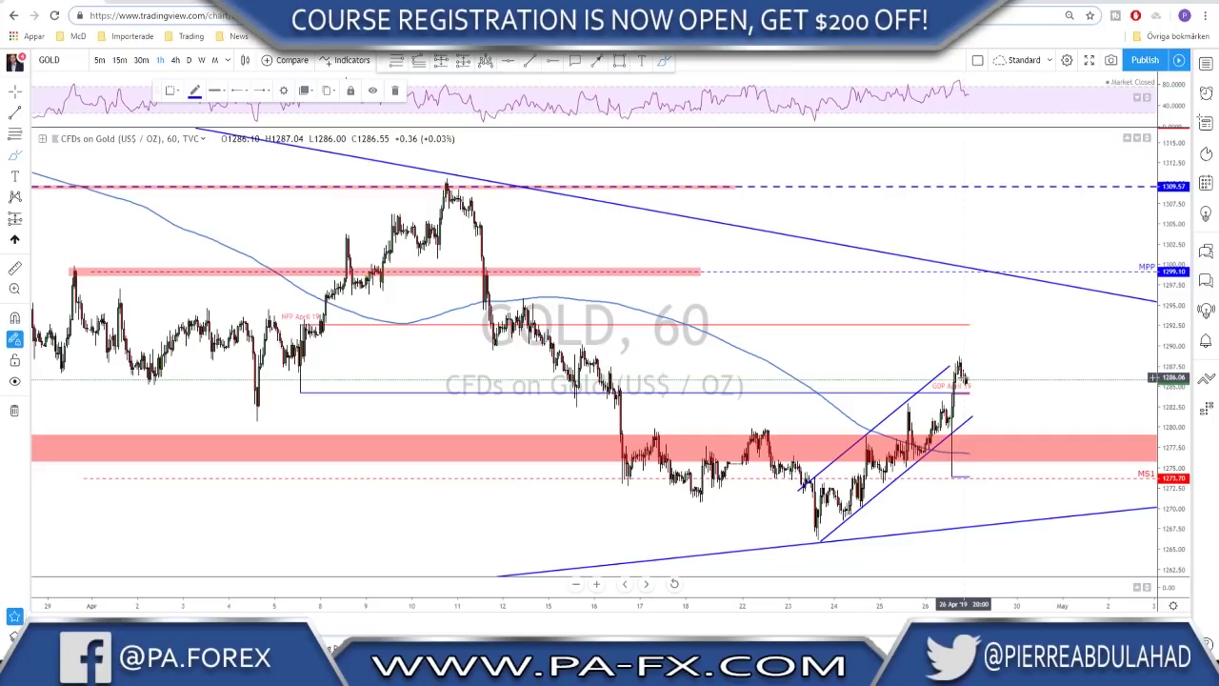
# Sketch a shallow pullback and rally to the descending trendline, circle the target near MPP, and undo the strokes.
pyautogui.moveTo(962, 379)
pyautogui.mouseDown()
pyautogui.moveTo(995, 400)
pyautogui.moveTo(1010, 385)
pyautogui.moveTo(1034, 287)
pyautogui.moveTo(1017, 294)
pyautogui.moveTo(1037, 265)
pyautogui.mouseUp()
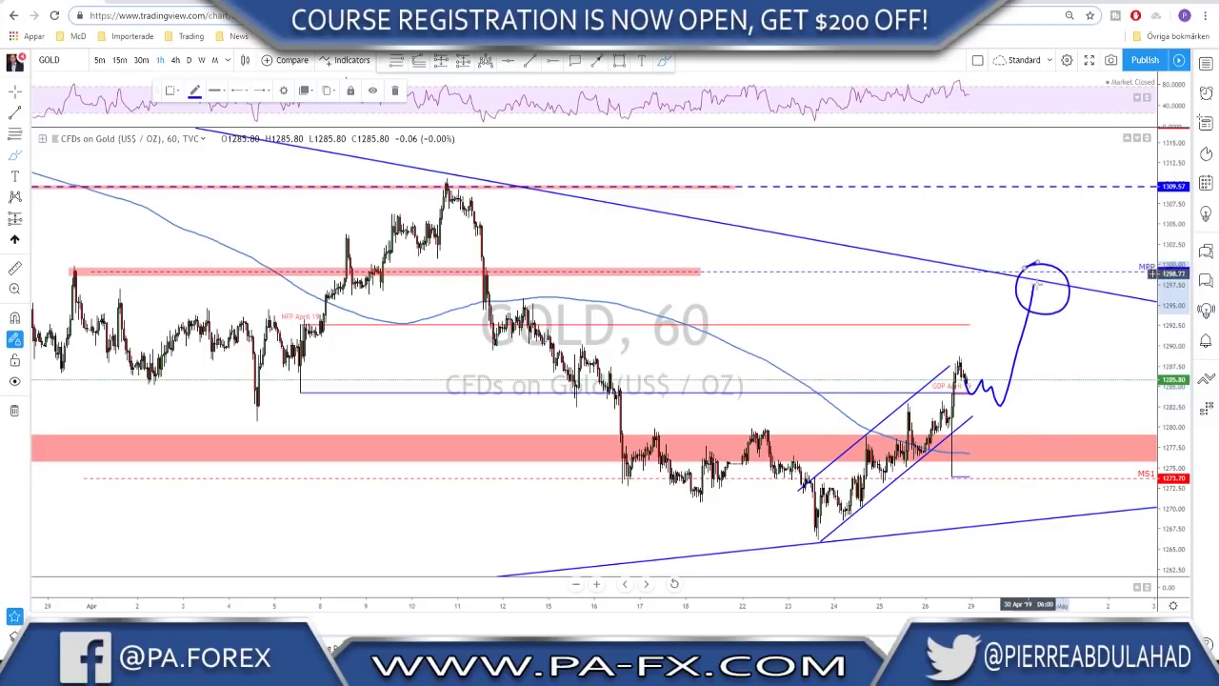
pyautogui.hotkey('ctrl', 'z')
pyautogui.hotkey('ctrl', 'z')
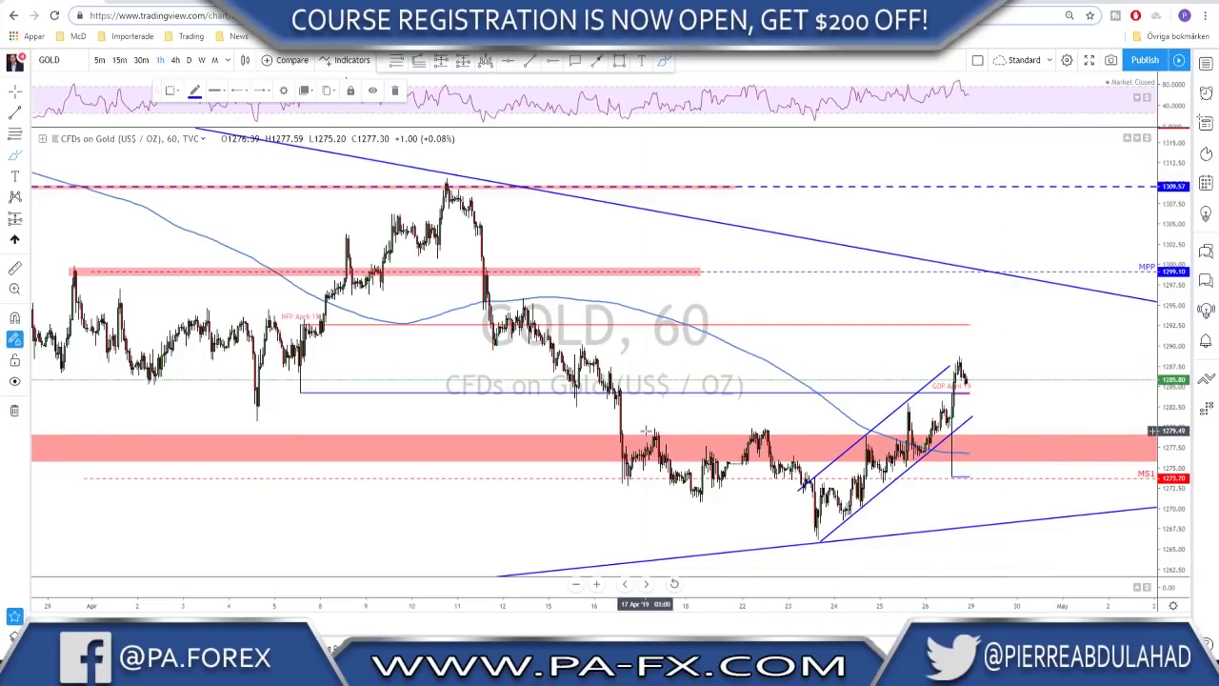
# Draw a horizontal Brush line at about 1280 from the 17 April high across to the end of April.
pyautogui.moveTo(645, 432); pyautogui.dragTo(1054, 429)
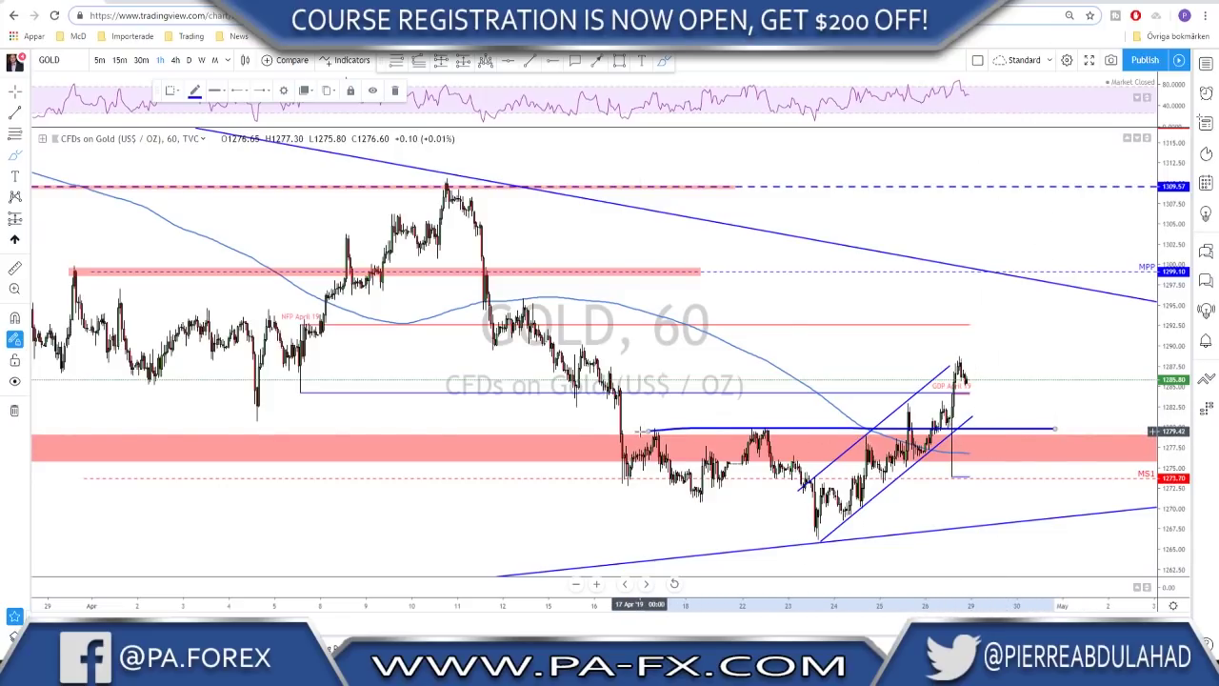
# Sketch a falling-flag pullback to the 1280 line, a rally to the descending trendline and a breakout above it, and delete these sketches.
pyautogui.moveTo(962, 375)
pyautogui.mouseDown()
pyautogui.moveTo(1008, 390)
pyautogui.moveTo(1039, 429)
pyautogui.moveTo(1083, 293)
pyautogui.mouseUp()
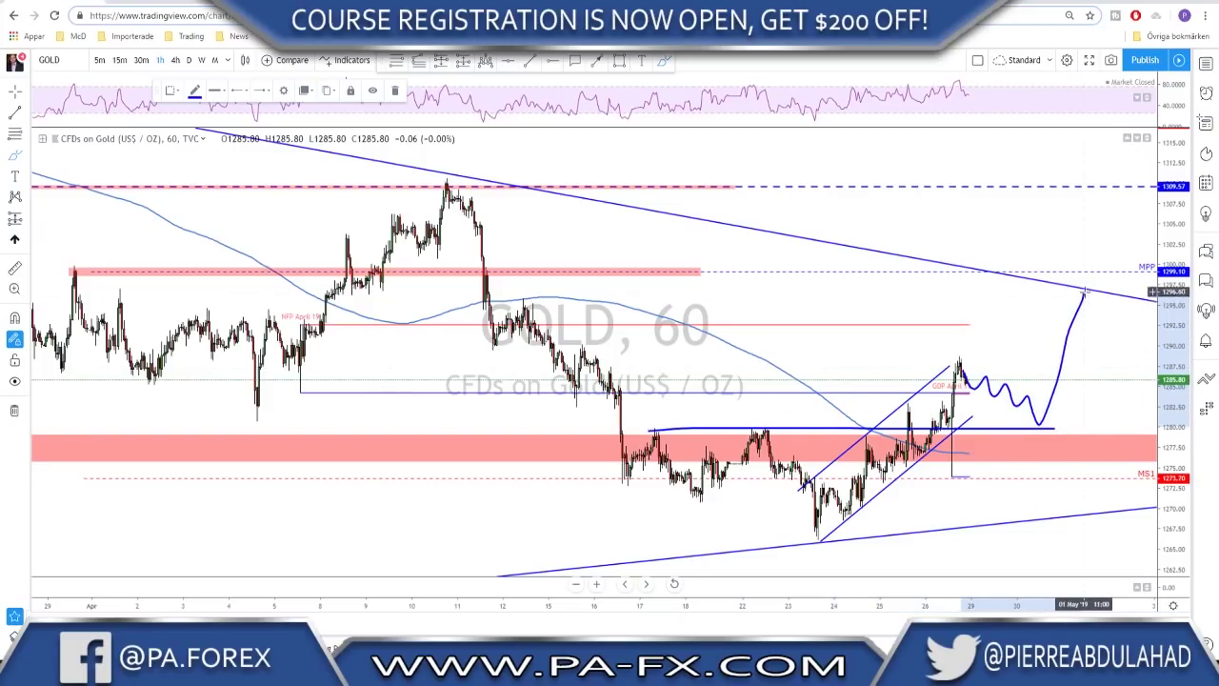
pyautogui.moveTo(959, 357); pyautogui.dragTo(1074, 408)
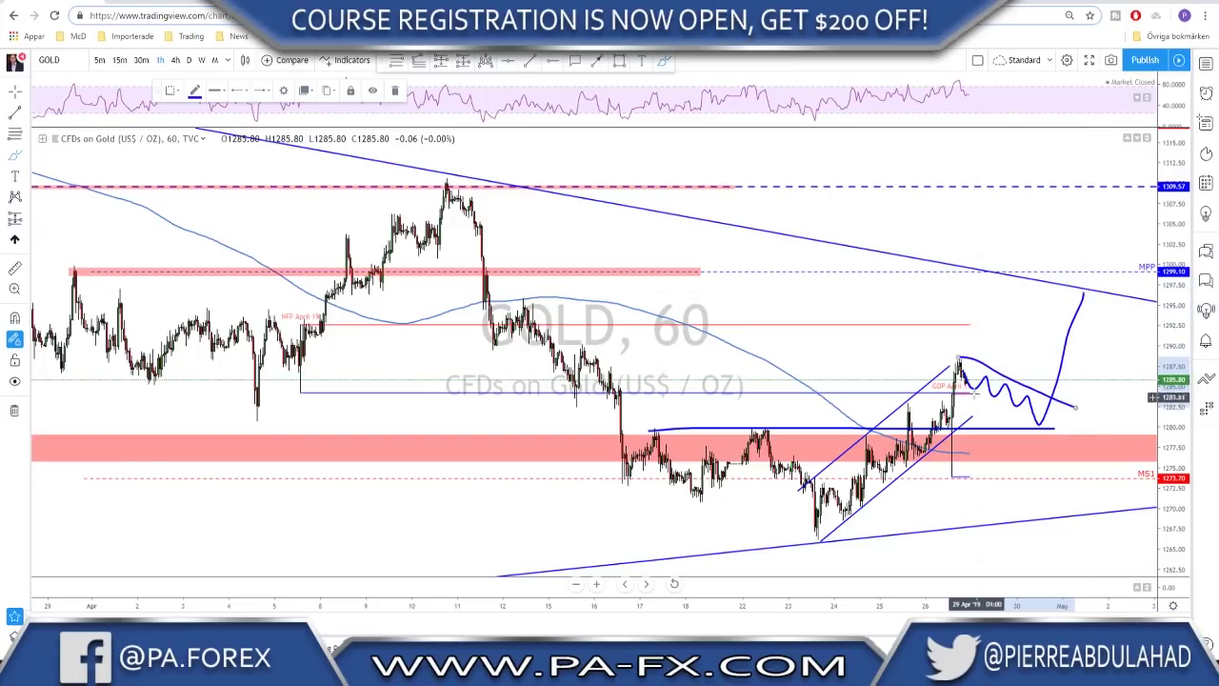
pyautogui.moveTo(960, 386); pyautogui.dragTo(986, 400)
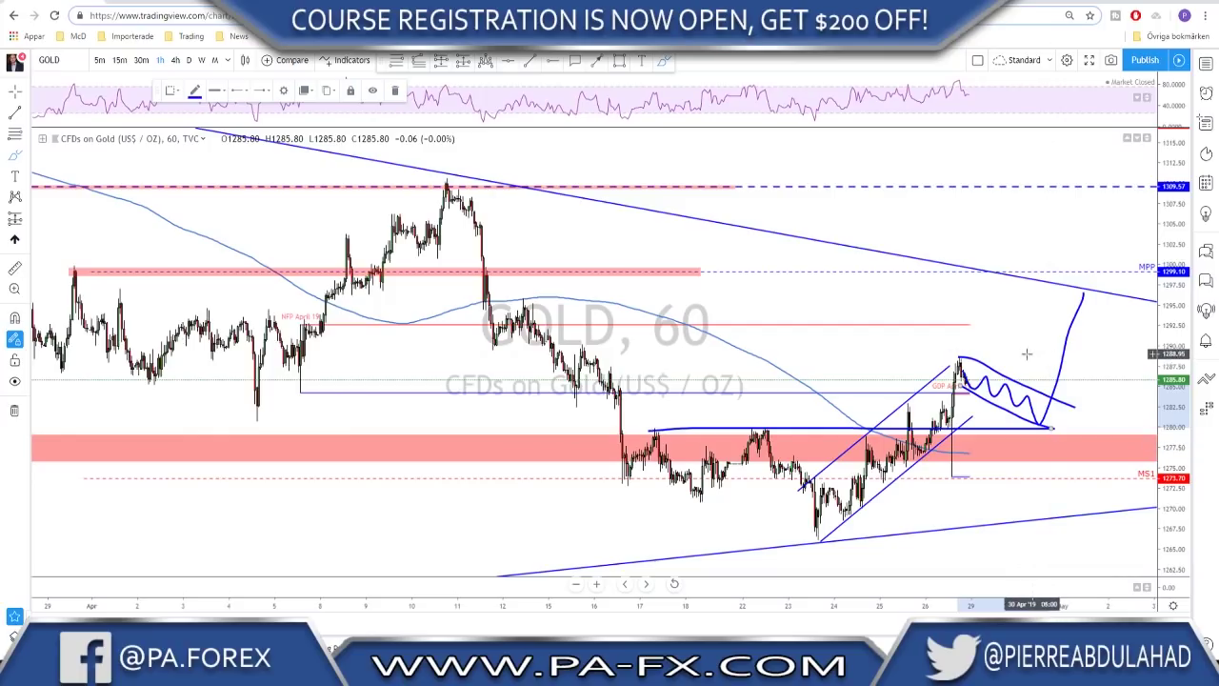
pyautogui.moveTo(1010, 285)
pyautogui.mouseDown()
pyautogui.moveTo(1016, 250)
pyautogui.moveTo(1069, 262)
pyautogui.moveTo(1082, 208)
pyautogui.mouseUp()
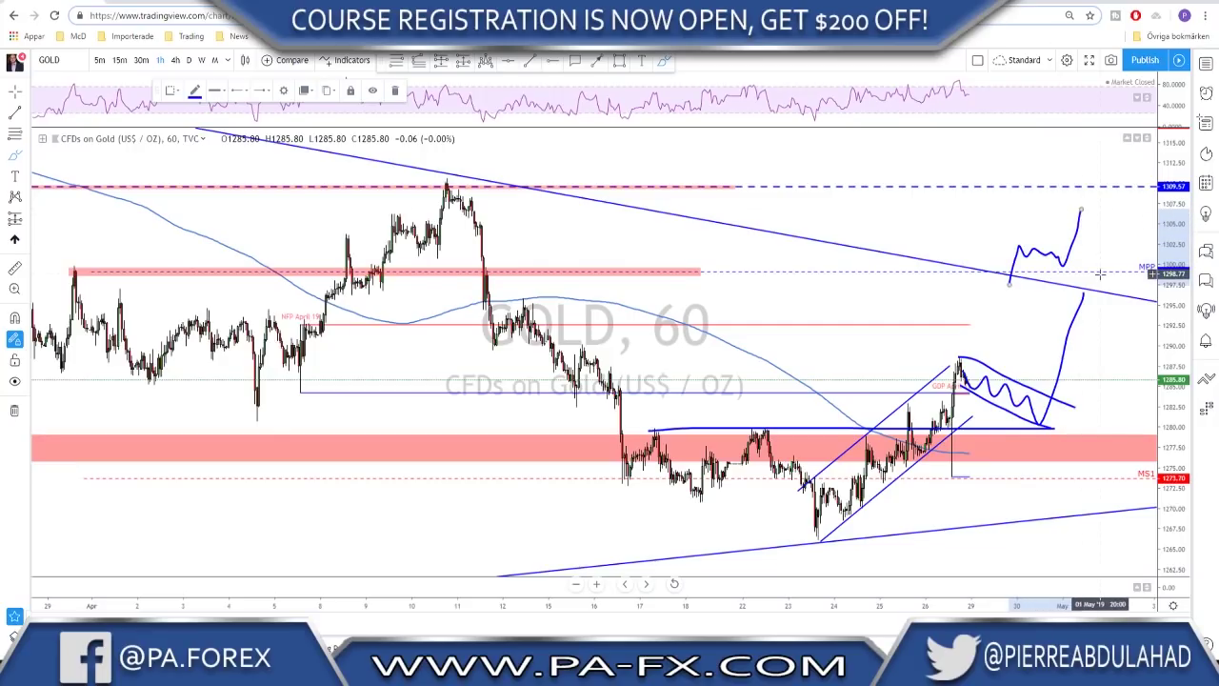
pyautogui.press('Delete')
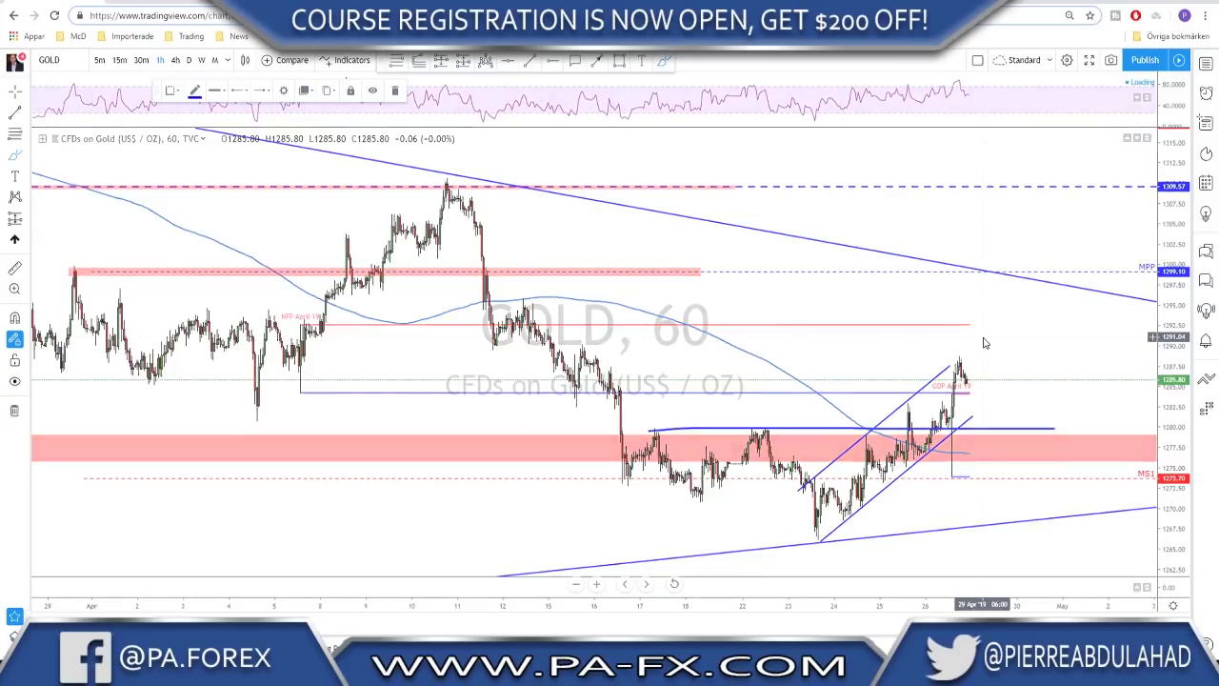
# Switch to the EURUSD daily chart and frame the falling channel with its preceding price history.
pyautogui.press('Down')
pyautogui.click(189, 61)
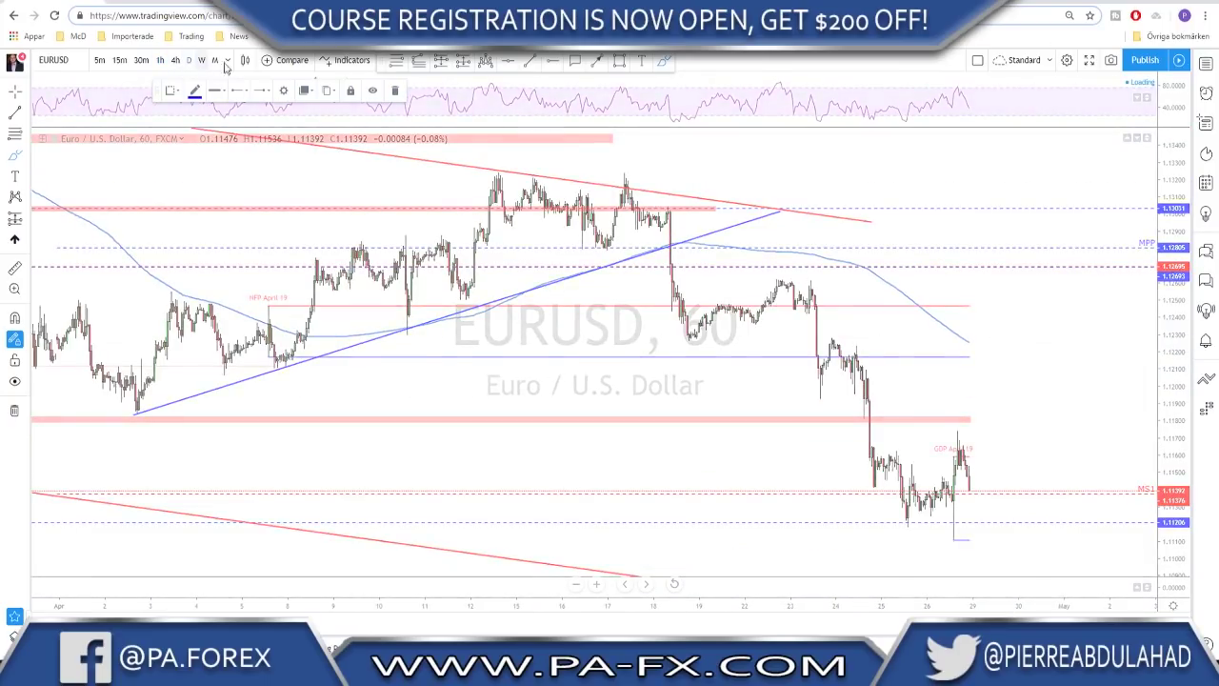
pyautogui.scroll(5, 670, 273)
pyautogui.scroll(3, 670, 272)
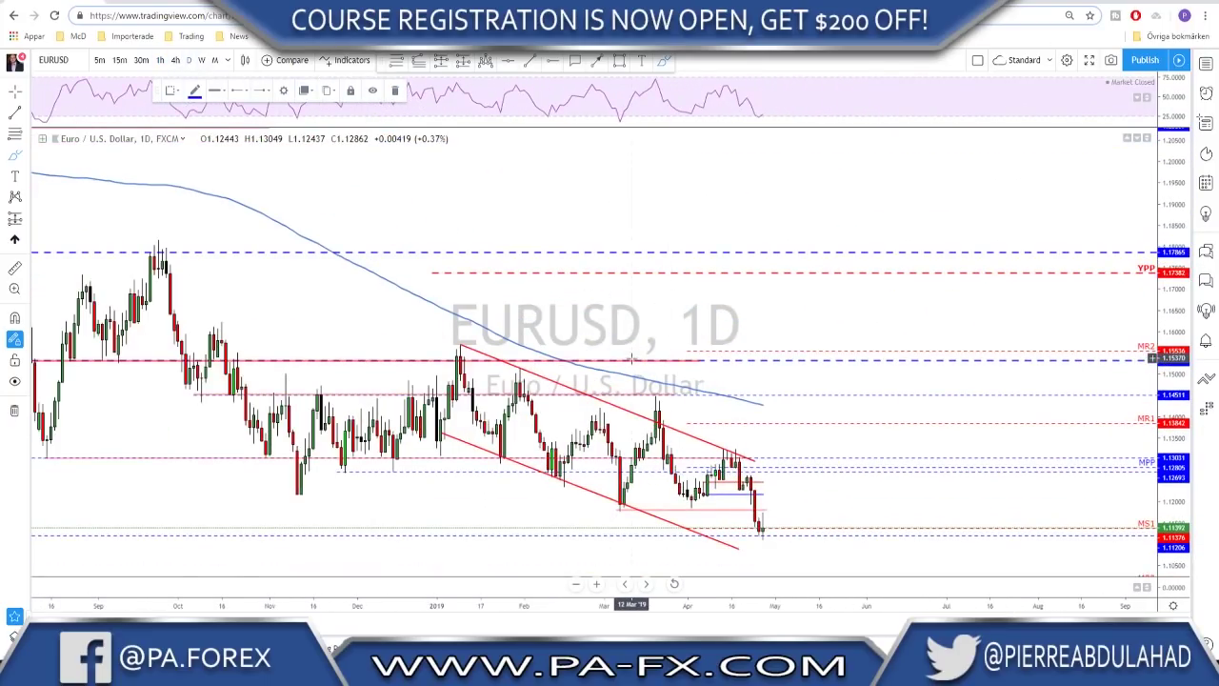
pyautogui.scroll(-3, 735, 420)
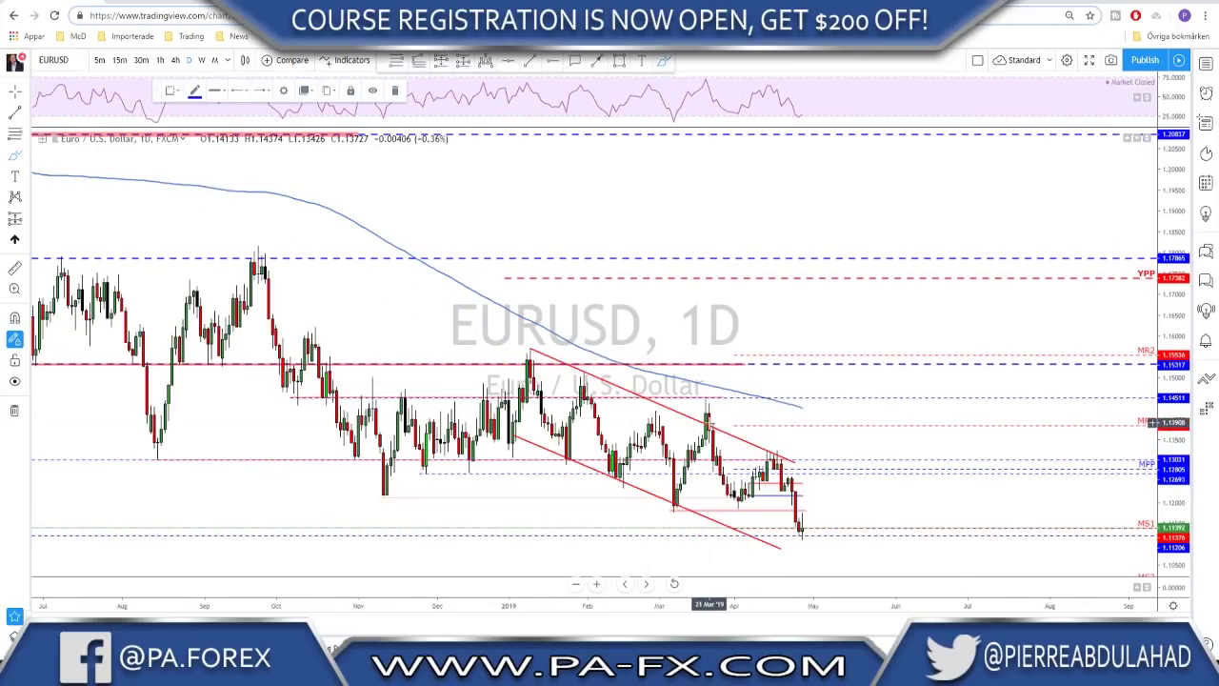
# Circle EURUSD's April touch of the falling channel's upper line with the Brush, and undo the mark.
pyautogui.moveTo(789, 450)
pyautogui.mouseDown()
pyautogui.moveTo(759, 462)
pyautogui.moveTo(777, 444)
pyautogui.mouseUp()
pyautogui.hotkey('ctrl', 'z')
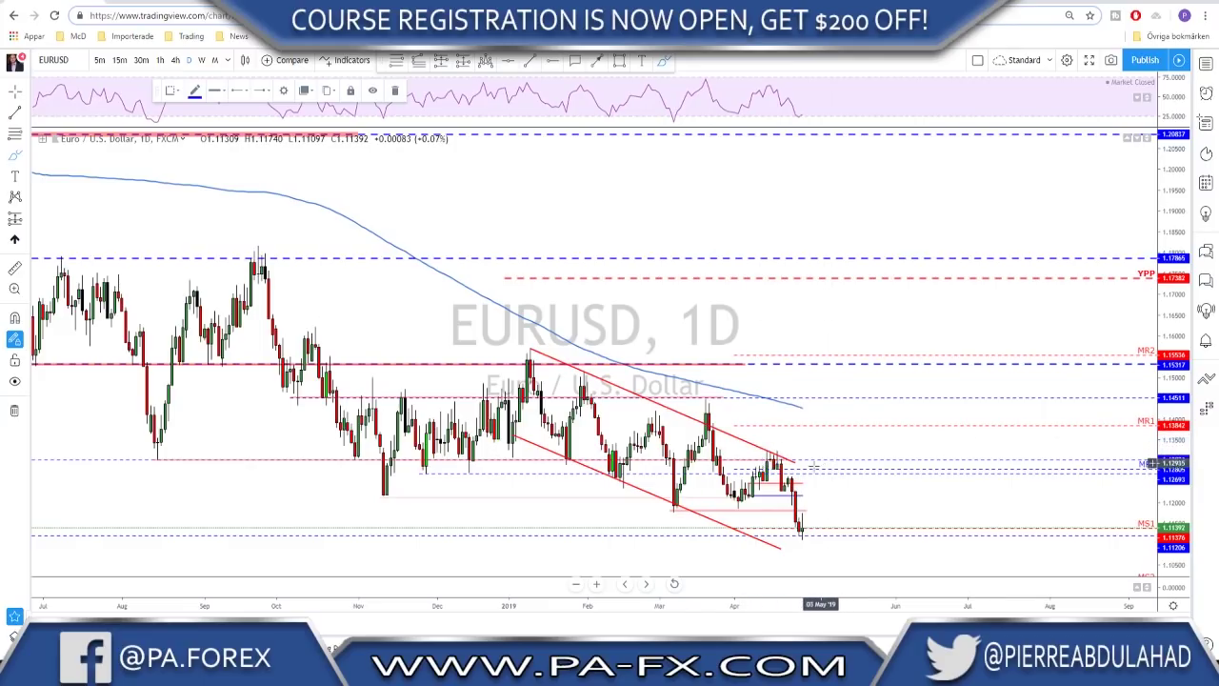
pyautogui.scroll(-2, 801, 476)
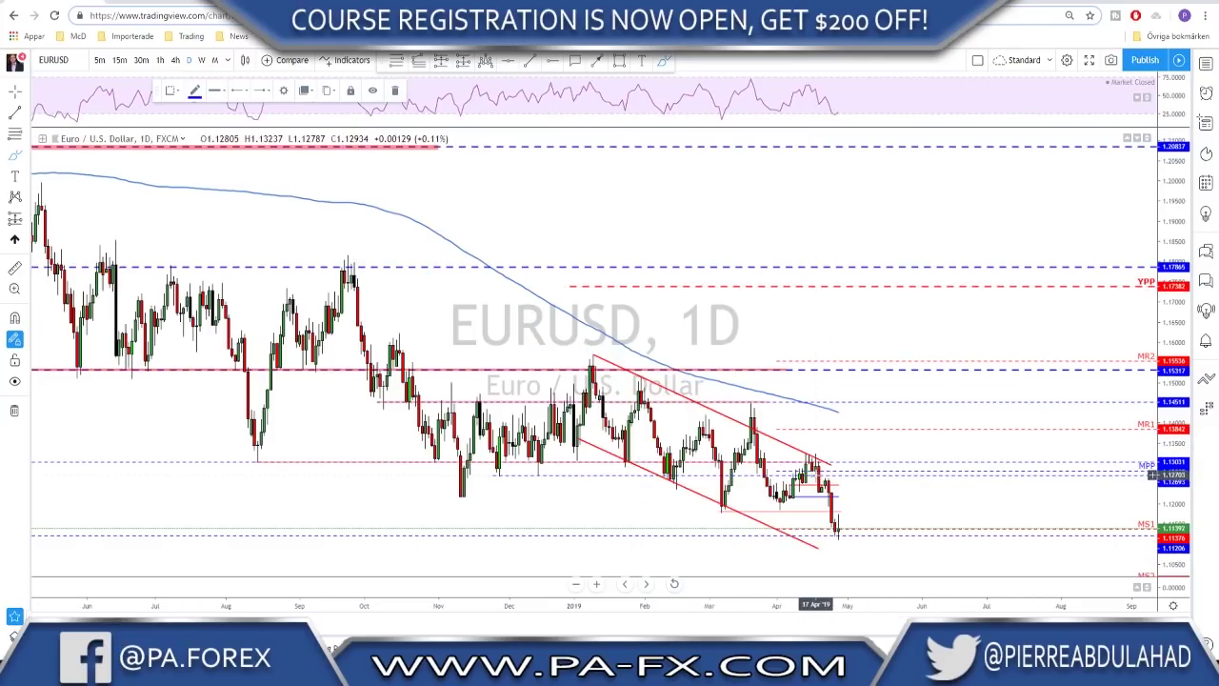
# Draw a Brush line at about 1.1300 from November to late April, circle the mid-April highs above it, and undo both marks.
pyautogui.moveTo(444, 464); pyautogui.dragTo(836, 461)
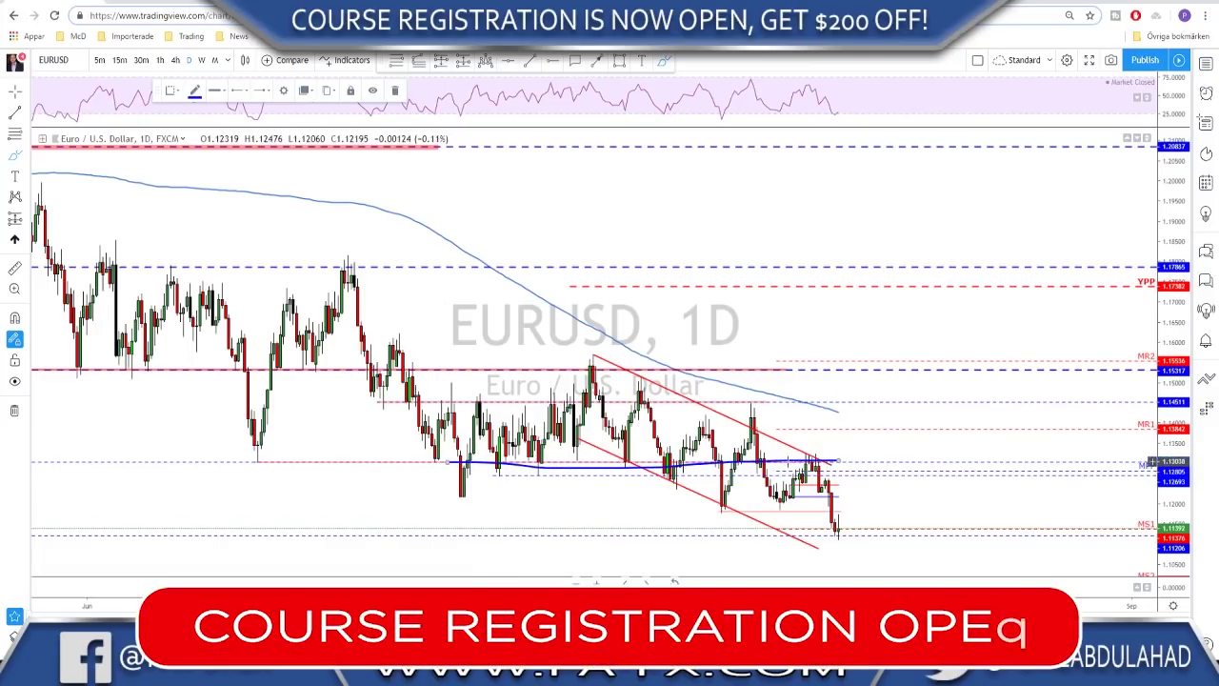
pyautogui.moveTo(815, 449)
pyautogui.mouseDown()
pyautogui.moveTo(790, 461)
pyautogui.moveTo(831, 451)
pyautogui.mouseUp()
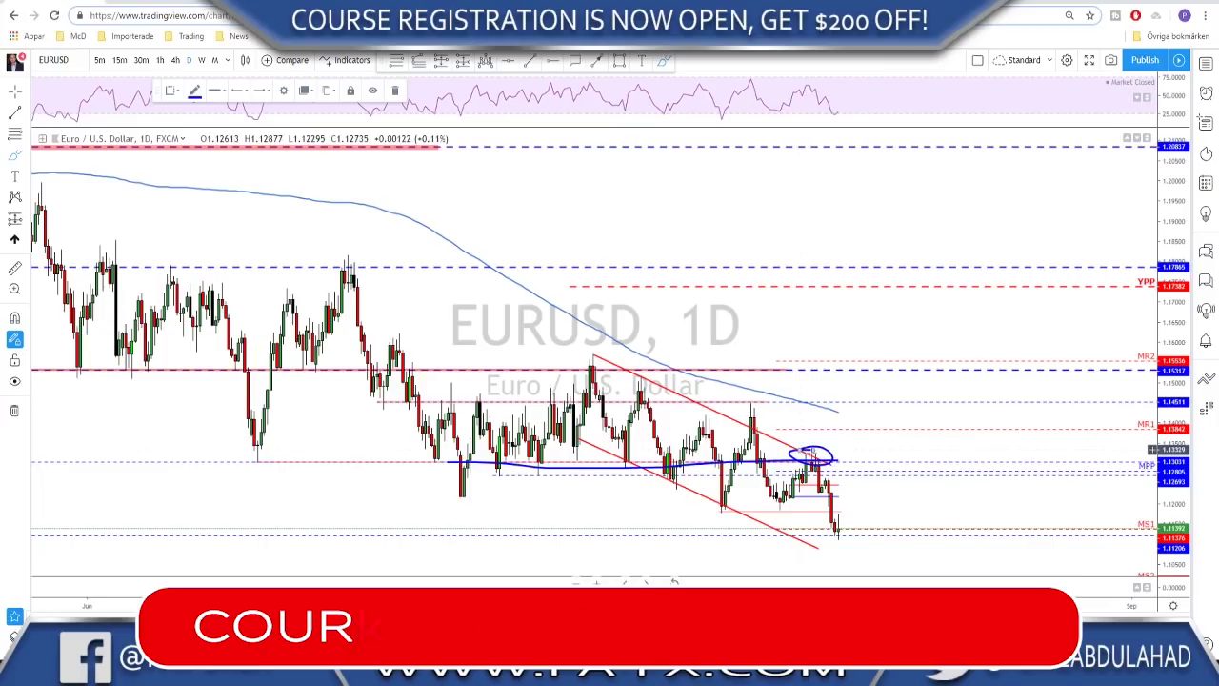
pyautogui.hotkey('ctrl', 'z')
pyautogui.hotkey('ctrl', 'z')
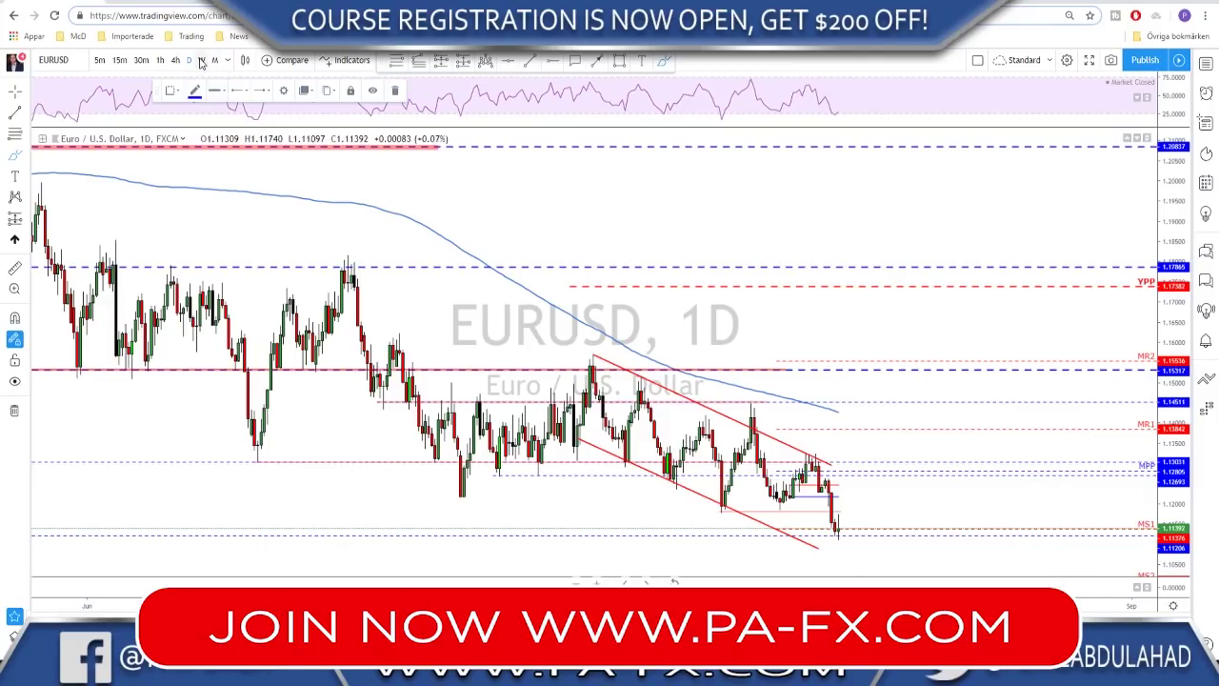
# Mark the June 2017 low on the multi-year daily chart with a short Brush line and undo it.
pyautogui.scroll(-5, 534, 381)
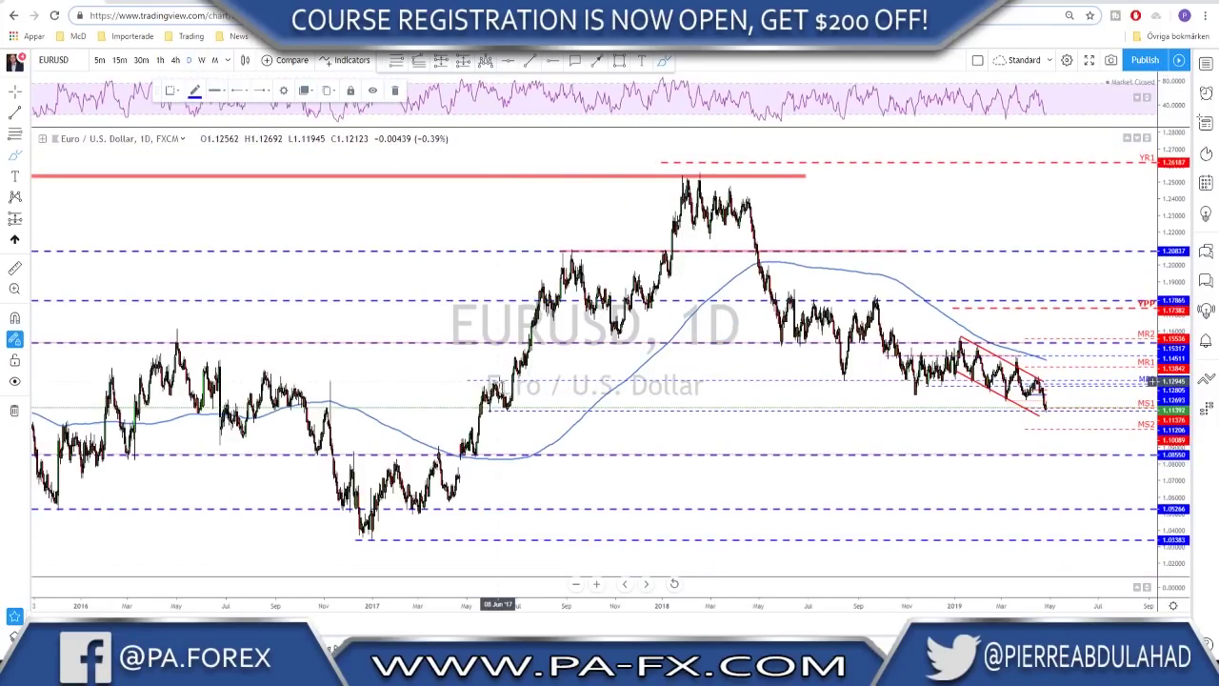
pyautogui.moveTo(483, 410); pyautogui.dragTo(540, 412)
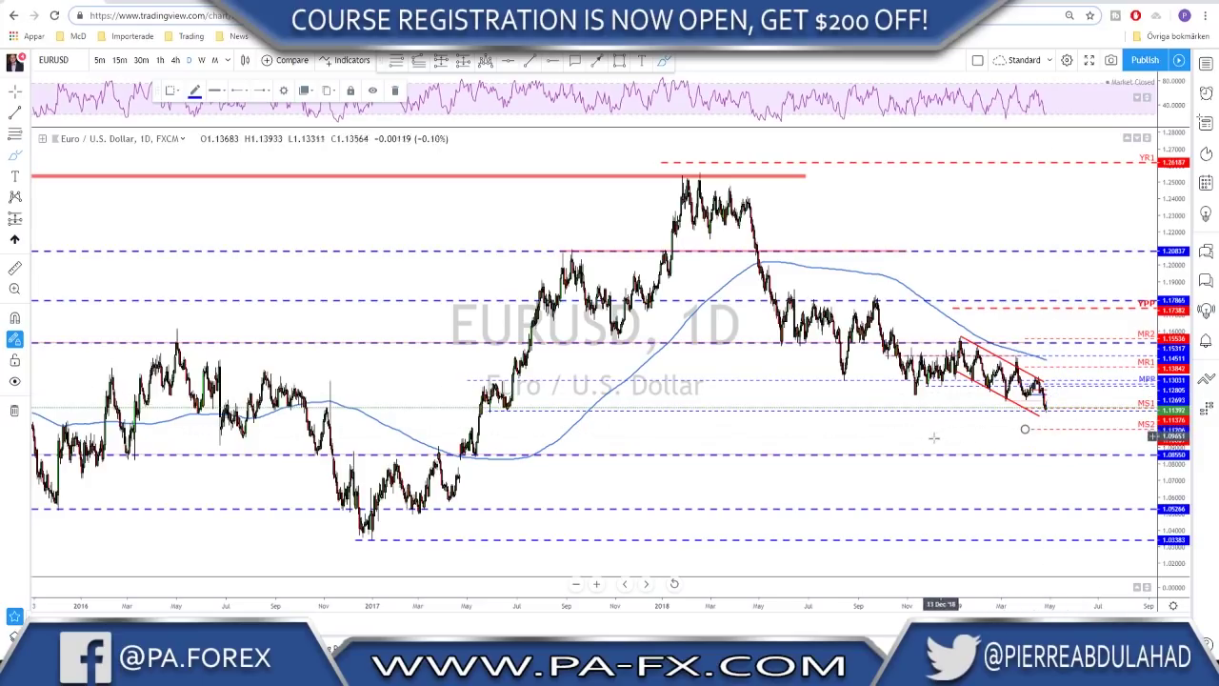
pyautogui.hotkey('ctrl', 'z')
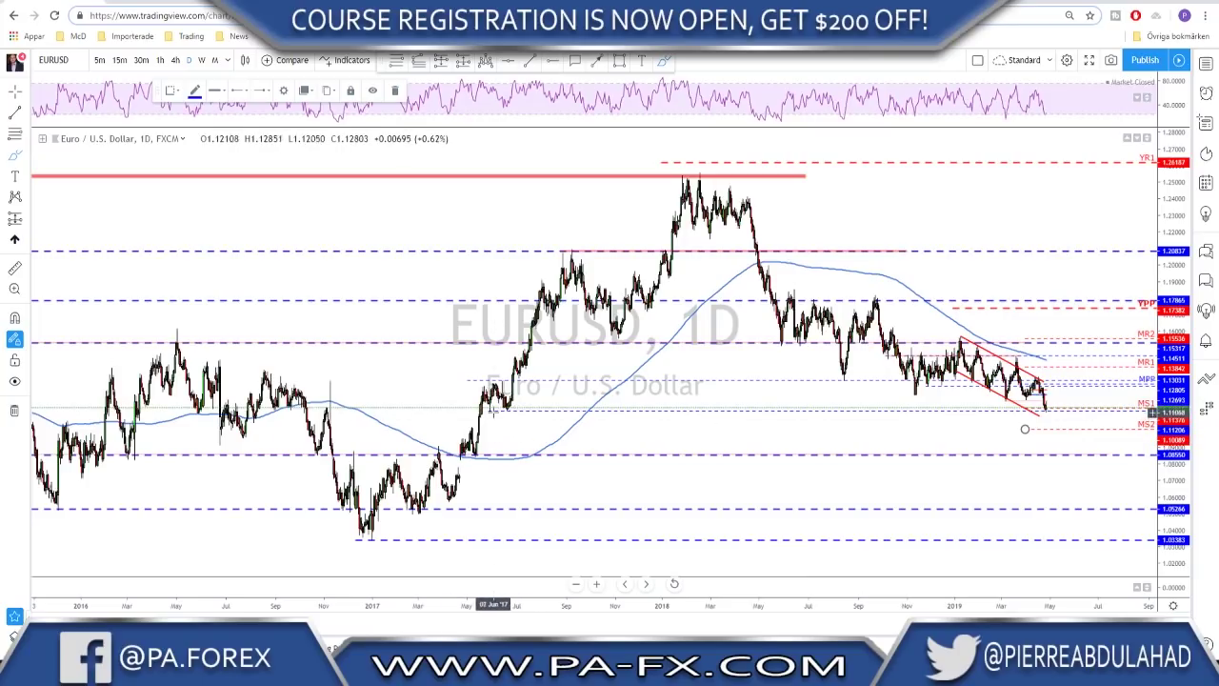
# Underline the June 2017 low, sketch a breakdown to the 1.08550 level, circle the April 2017 price gap there, and undo these sketches.
pyautogui.moveTo(484, 410); pyautogui.dragTo(535, 411)
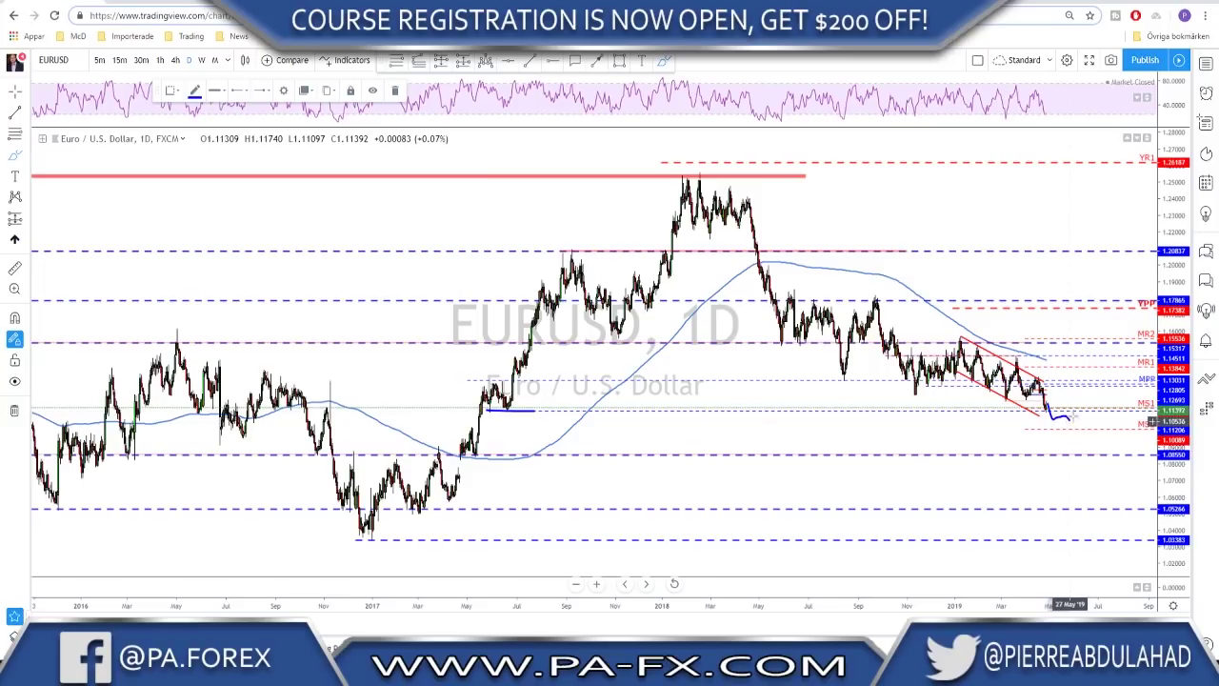
pyautogui.moveTo(1080, 419); pyautogui.dragTo(1096, 457)
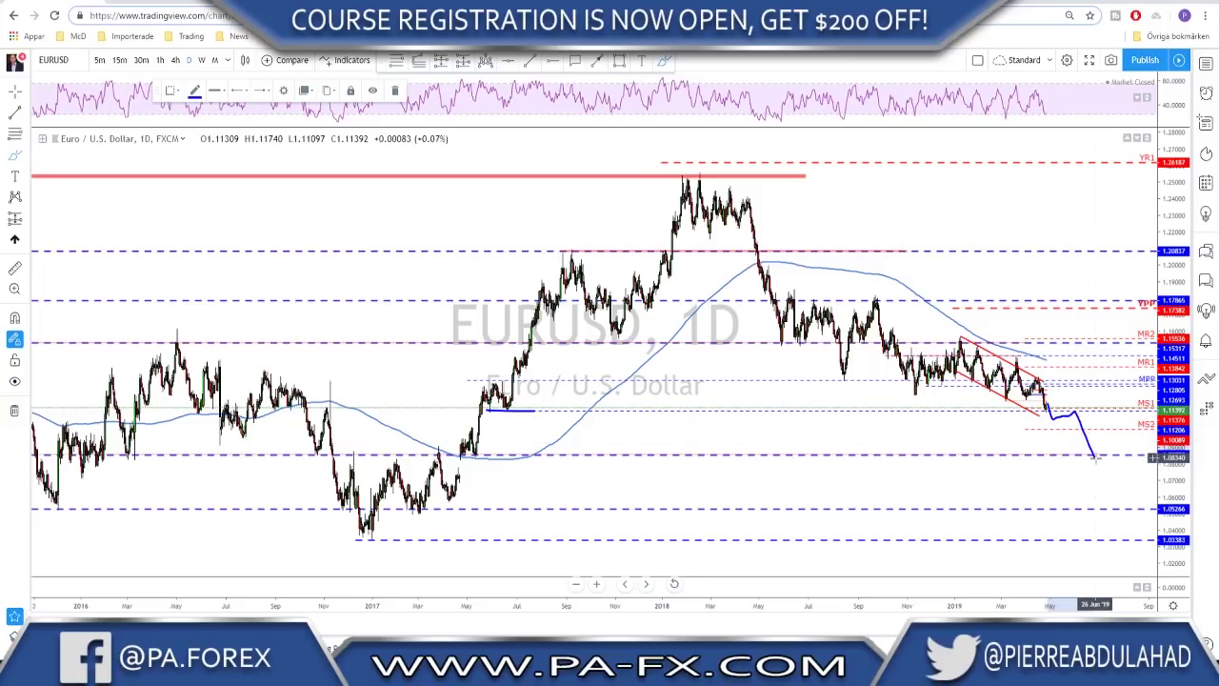
pyautogui.moveTo(466, 452)
pyautogui.mouseDown()
pyautogui.moveTo(459, 475)
pyautogui.moveTo(470, 454)
pyautogui.moveTo(460, 452)
pyautogui.mouseUp()
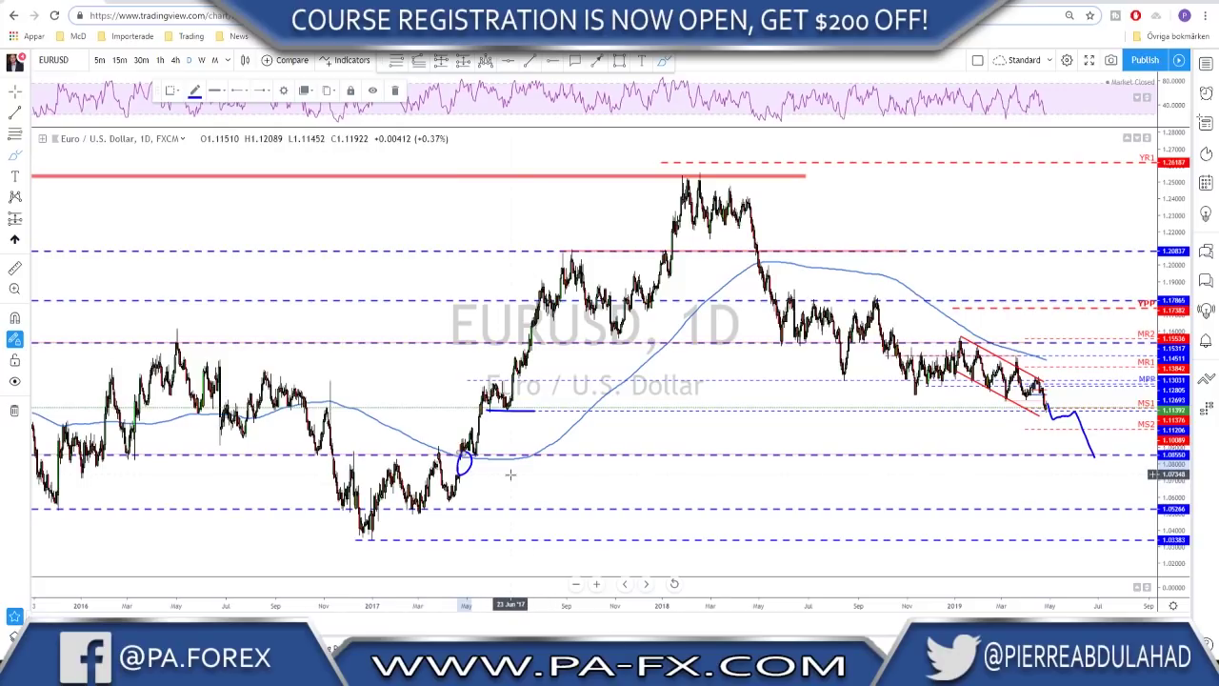
pyautogui.hotkey('ctrl', 'z')
pyautogui.hotkey('ctrl', 'z')
pyautogui.hotkey('ctrl', 'z')
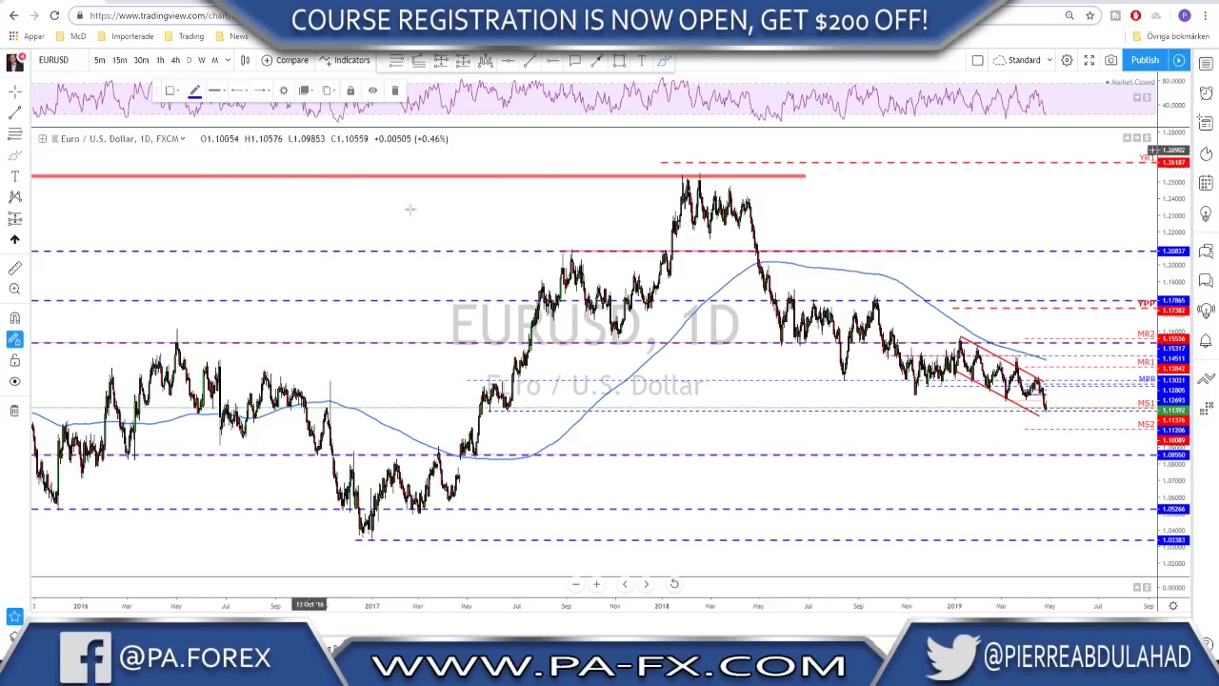
# Switch EURUSD to the 4-hour and on to the 1-hour timeframe, framing the whole April decline.
pyautogui.scroll(5, 1075, 511)
pyautogui.scroll(5, 921, 542)
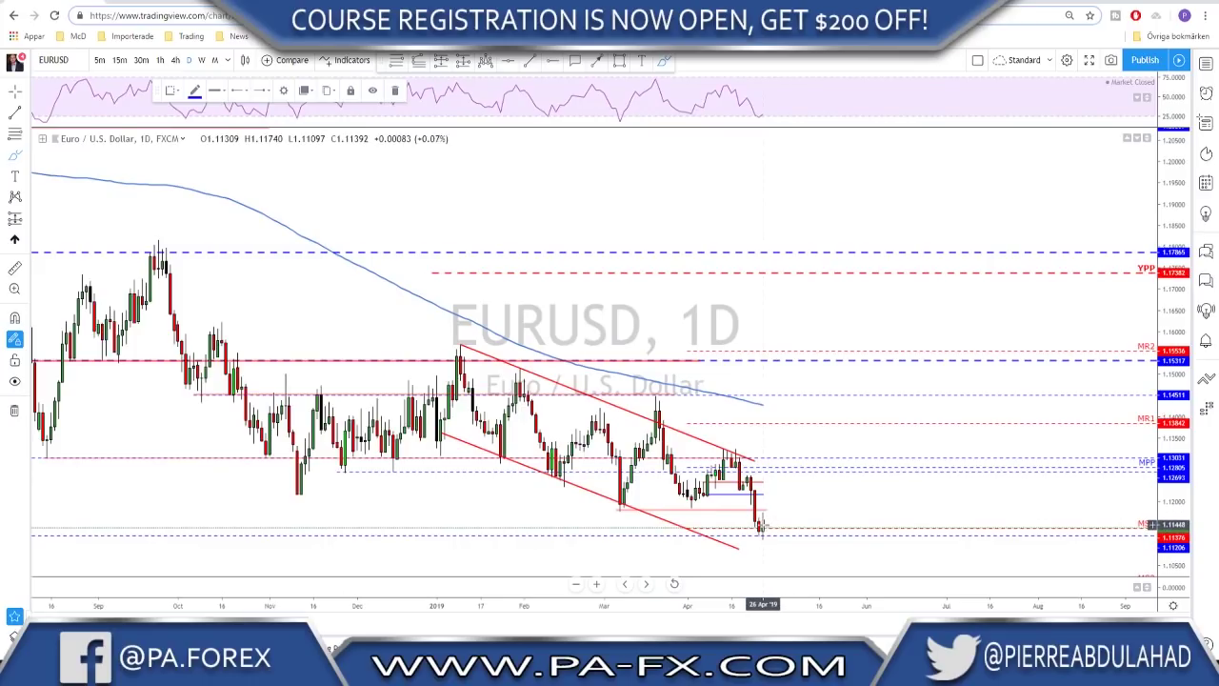
pyautogui.scroll(3, 762, 514)
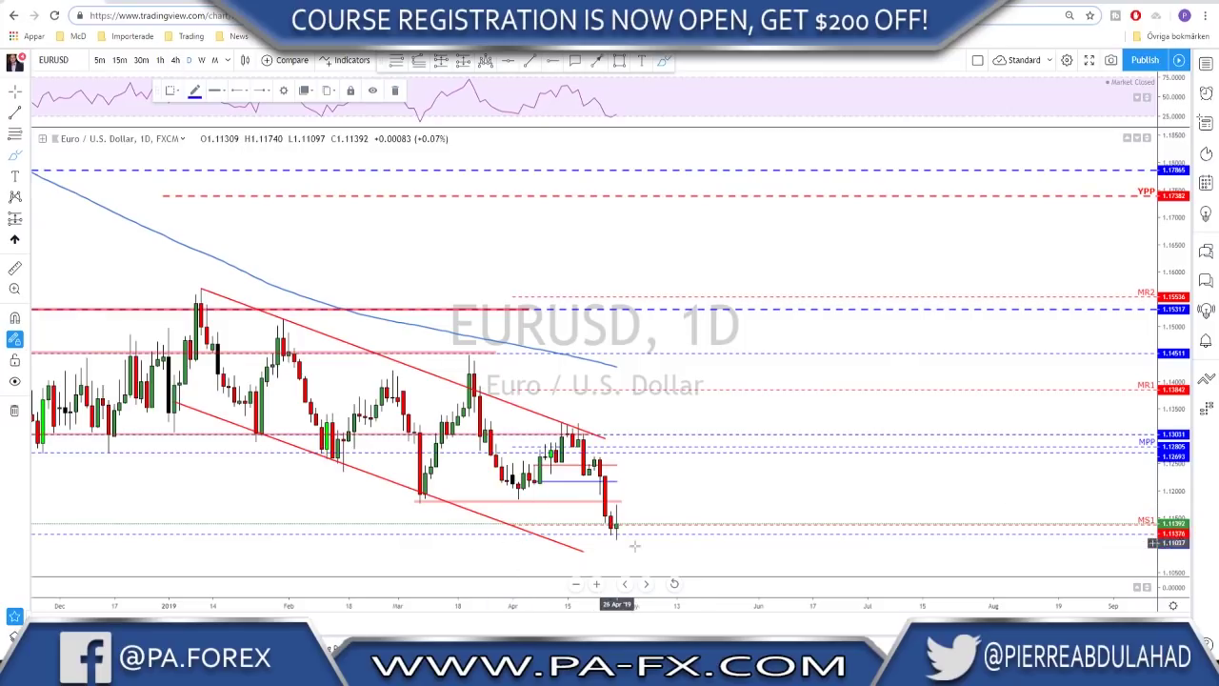
pyautogui.click(175, 60)
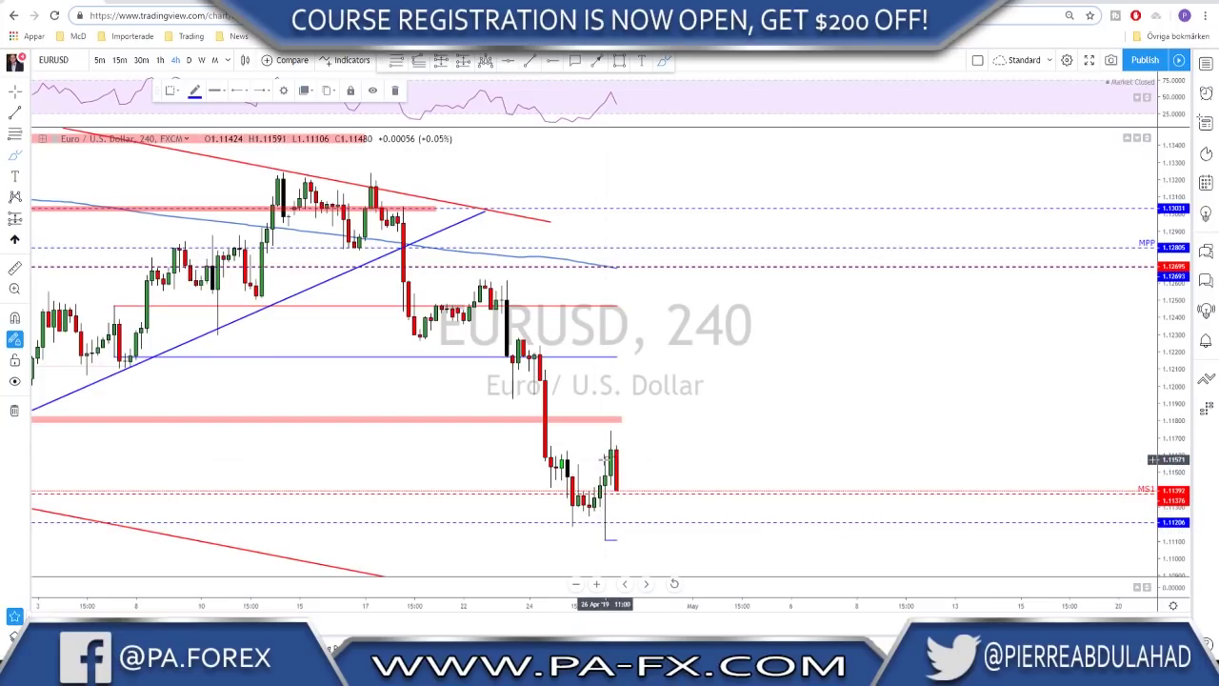
pyautogui.click(160, 60)
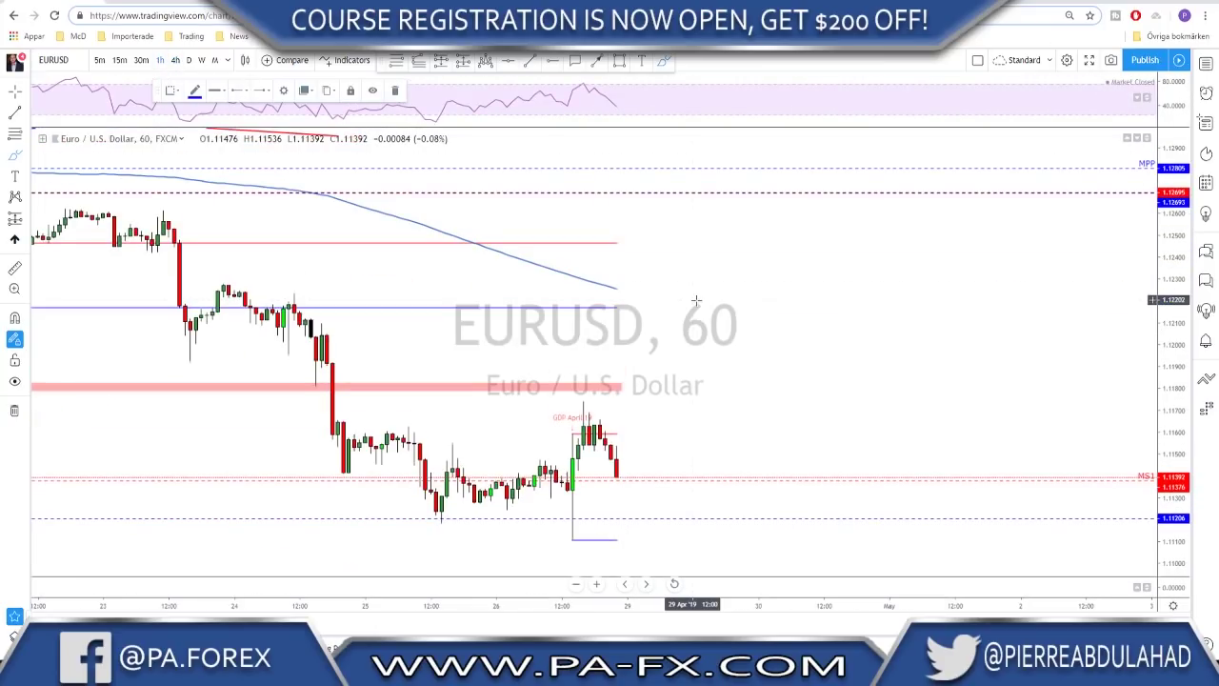
pyautogui.scroll(-2, 730, 402)
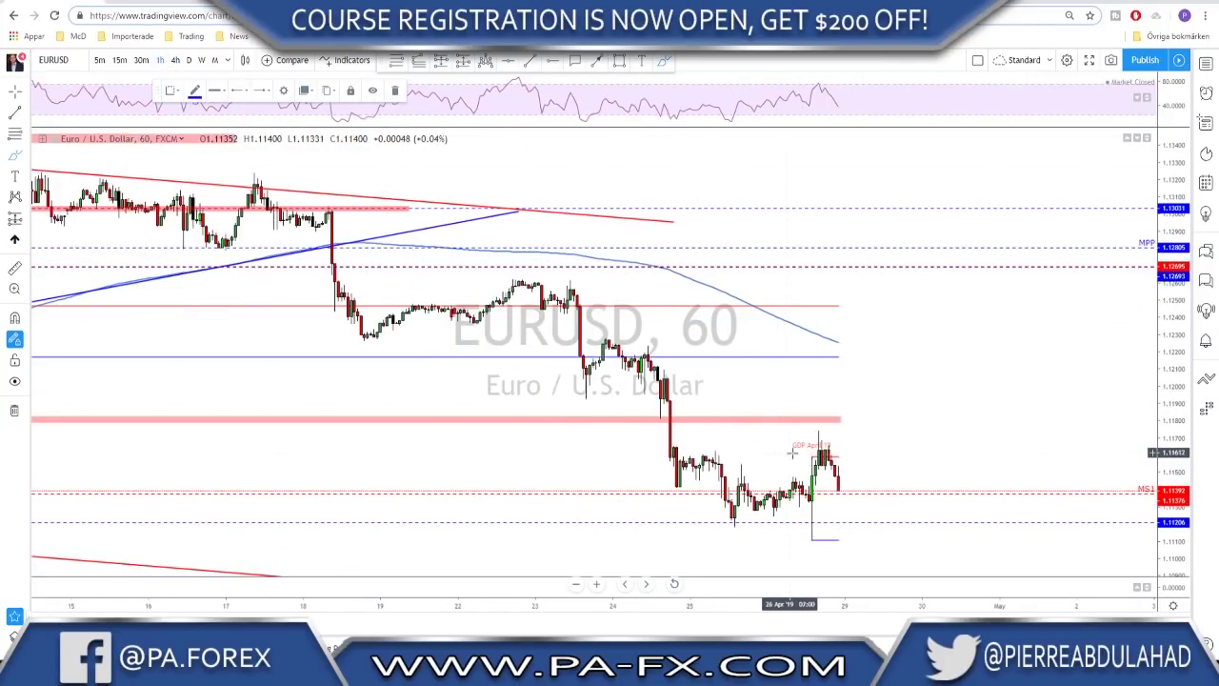
pyautogui.scroll(-2, 697, 445)
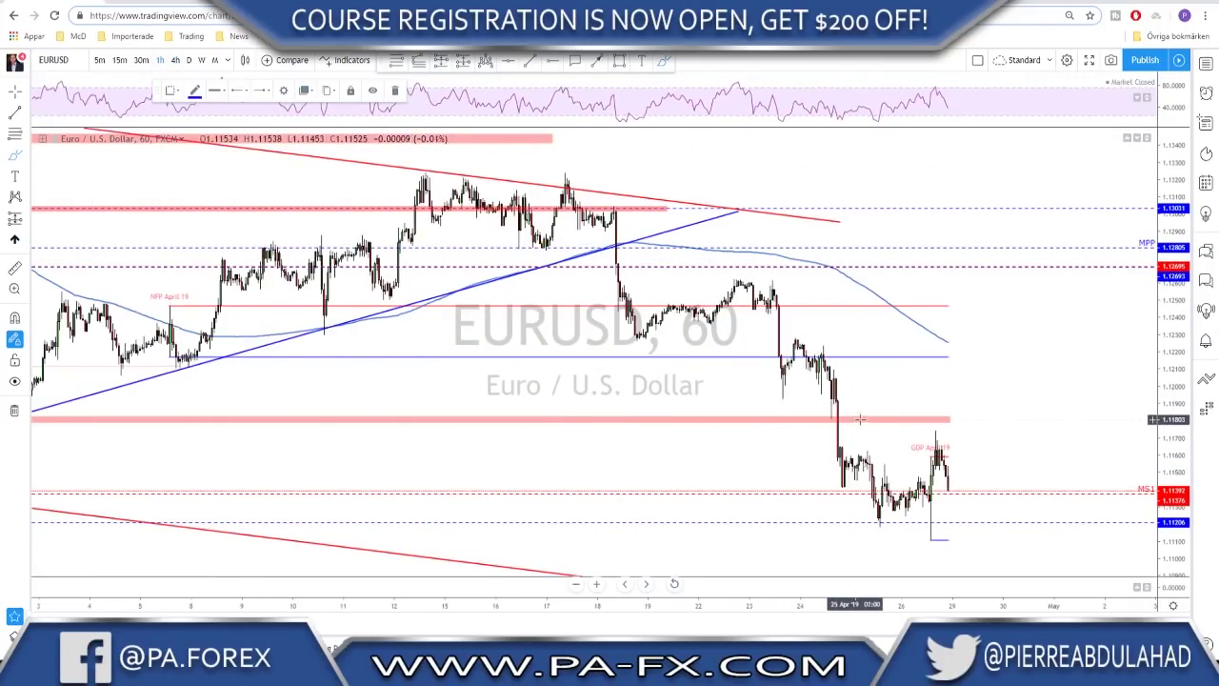
# Sketch a support zone at about 1.1125 and a flag-and-rally path from the 26 April low to about 1.1210, undoing each sketch.
pyautogui.moveTo(846, 519)
pyautogui.mouseDown()
pyautogui.moveTo(1080, 512)
pyautogui.moveTo(815, 511)
pyautogui.mouseUp()
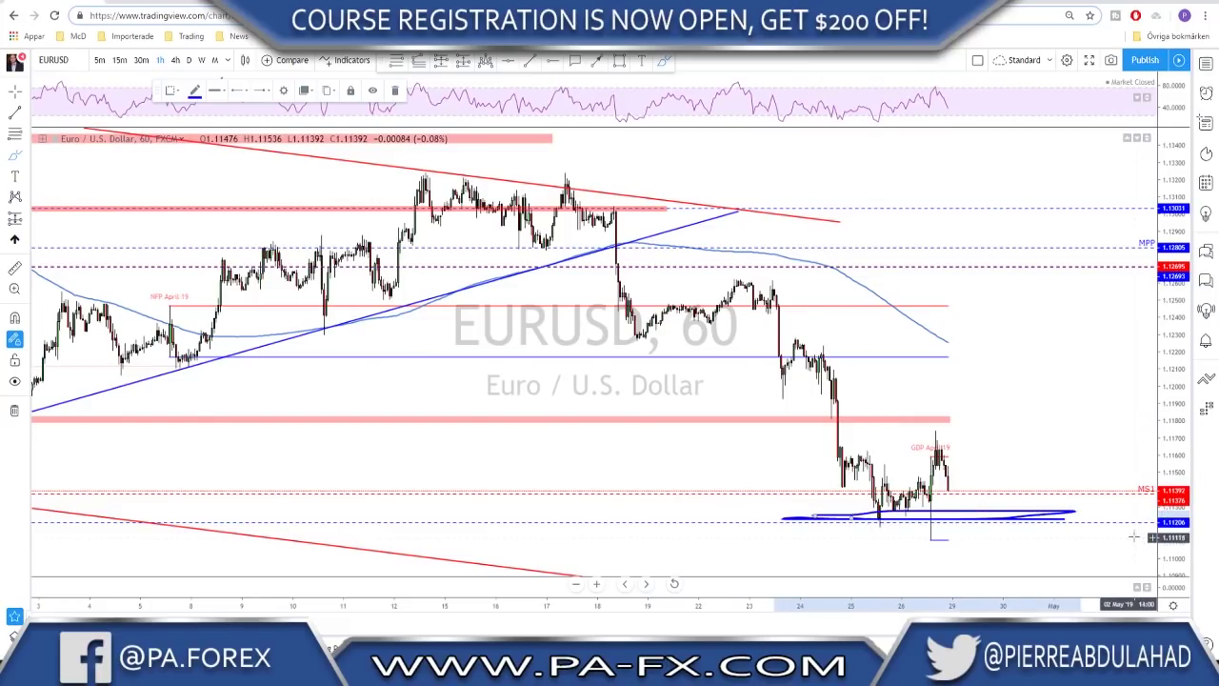
pyautogui.hotkey('ctrl', 'z')
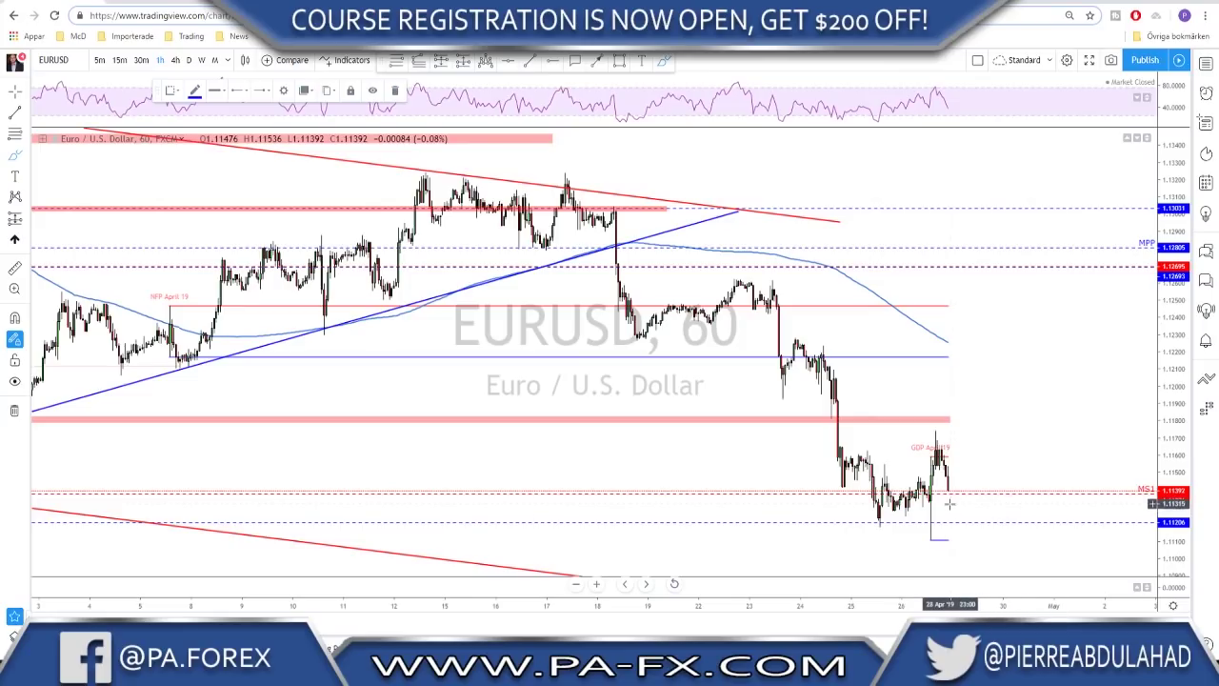
pyautogui.scroll(2, 931, 504)
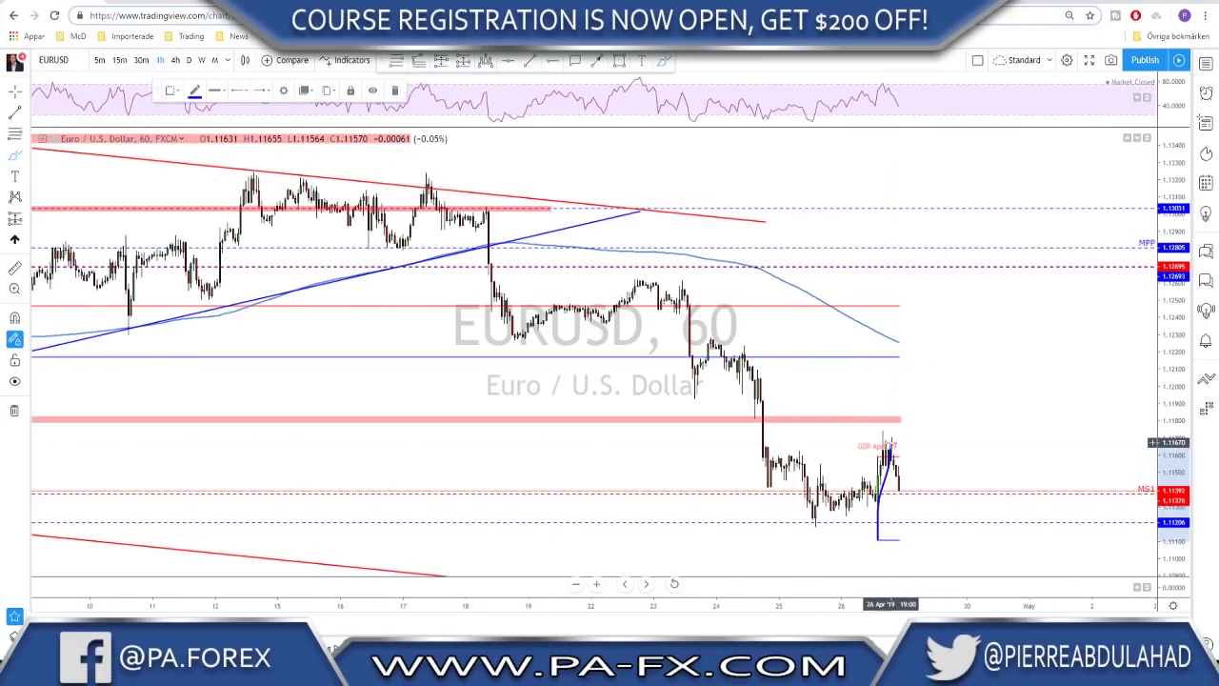
pyautogui.moveTo(889, 443)
pyautogui.mouseDown()
pyautogui.moveTo(891, 467)
pyautogui.moveTo(929, 466)
pyautogui.moveTo(934, 486)
pyautogui.moveTo(979, 368)
pyautogui.mouseUp()
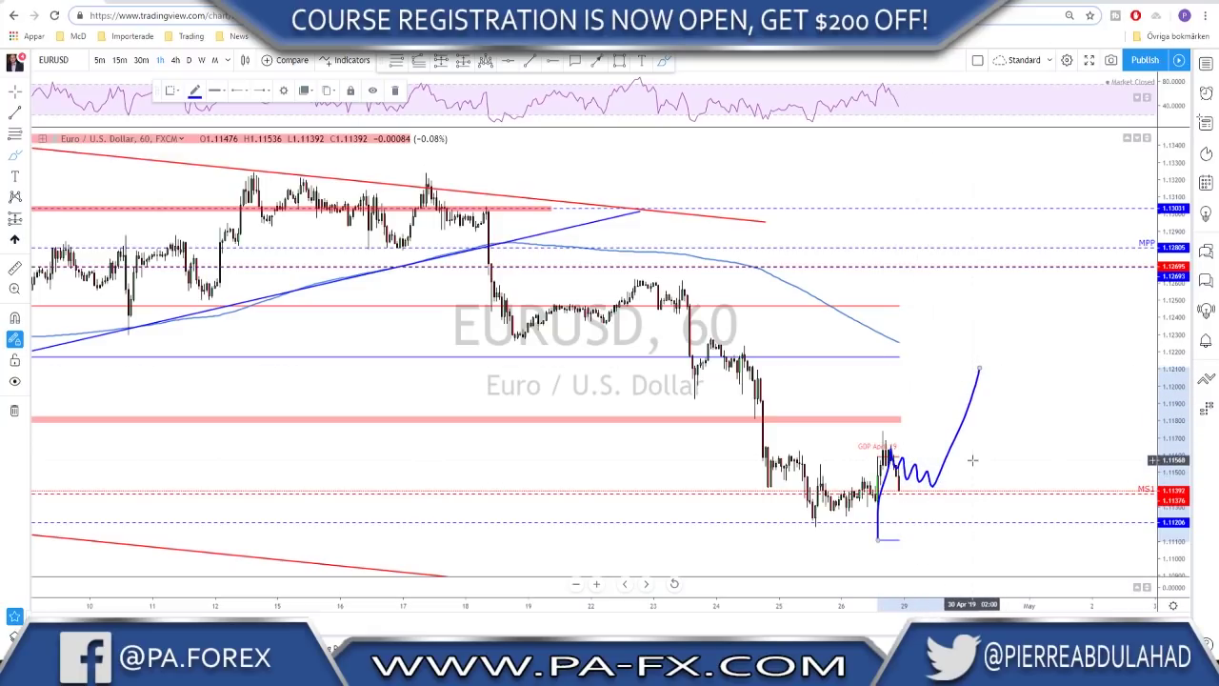
pyautogui.hotkey('ctrl', 'z')
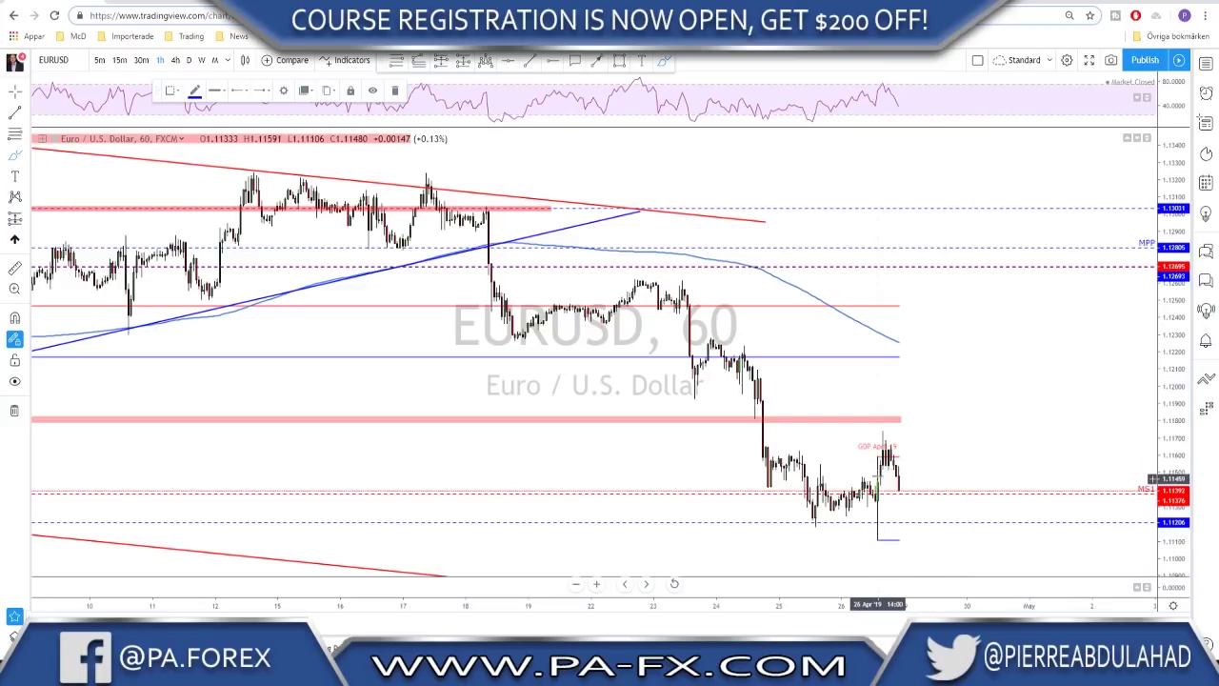
# Trace the pullback from the 26 April high and draw a horizontal Brush line at about 1.1125 from 25 to 30 April.
pyautogui.scroll(1, 857, 462)
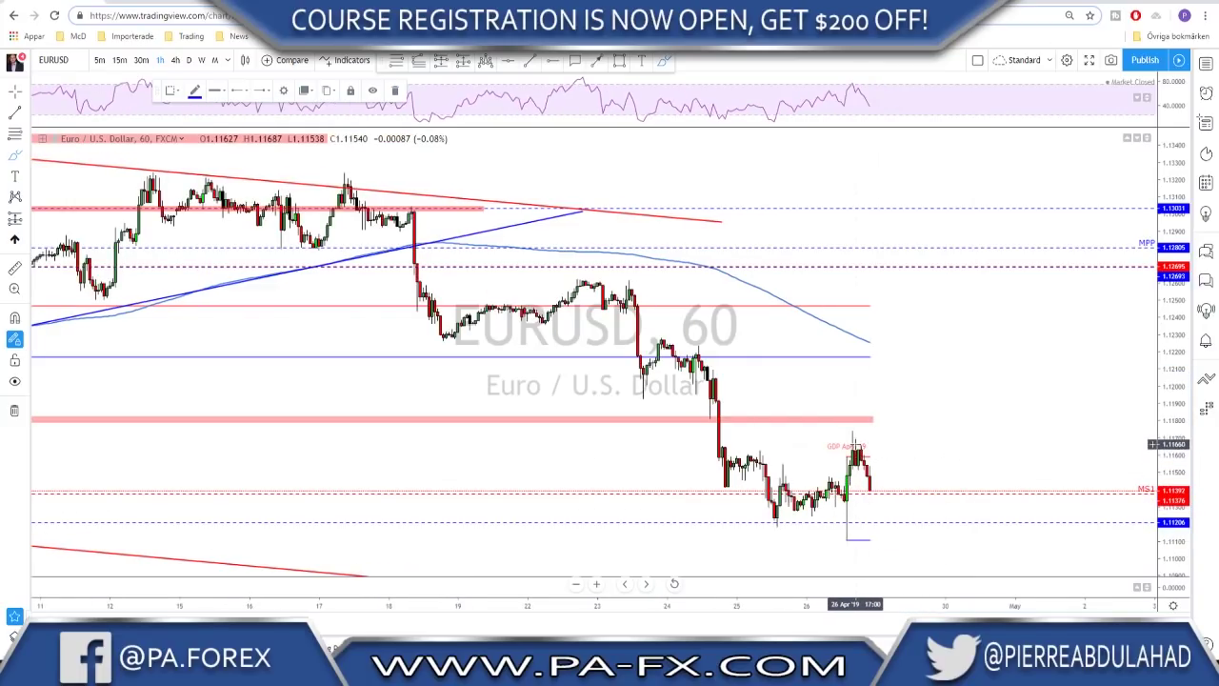
pyautogui.moveTo(855, 446); pyautogui.dragTo(869, 489)
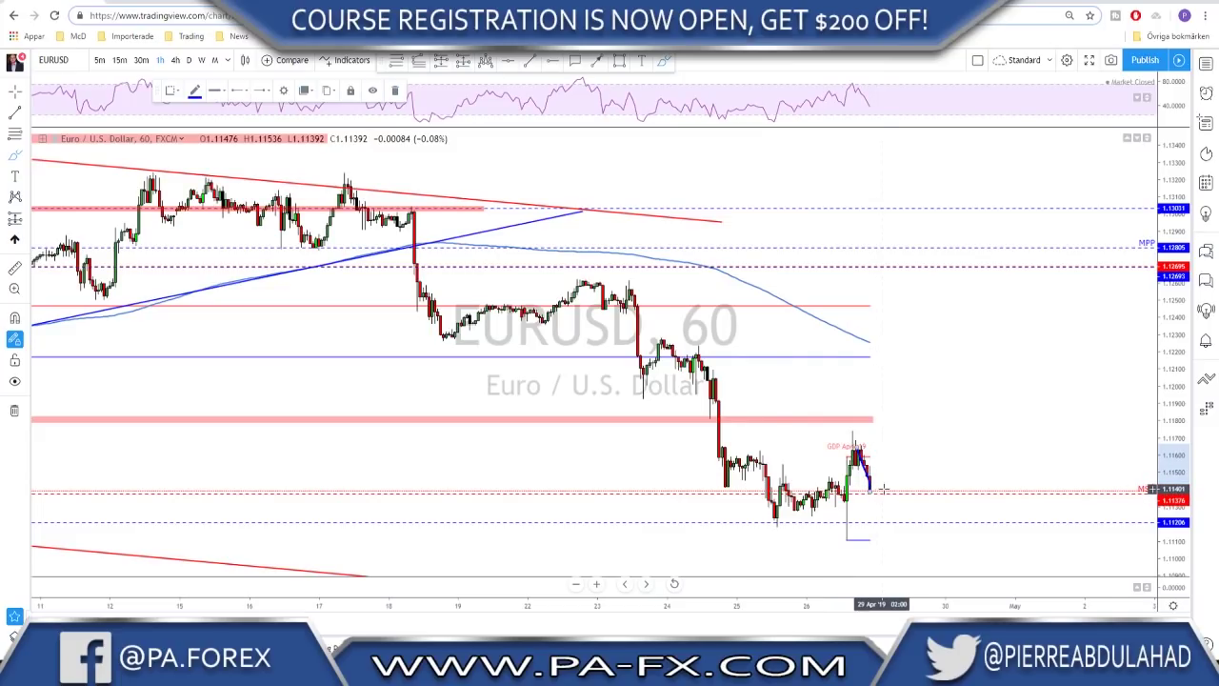
pyautogui.scroll(-1, 896, 486)
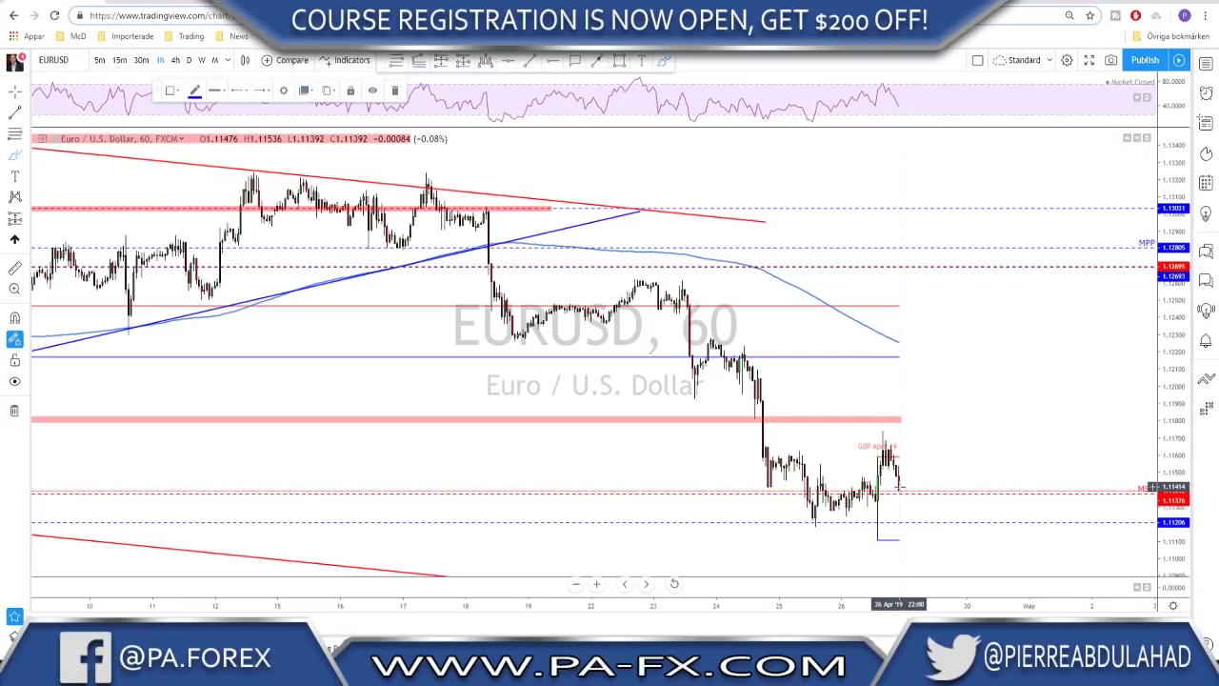
pyautogui.click(977, 517)
# Sketch a breakdown to about 1.1100 and an alternative bounce off the 1.1125 line rallying to about 1.1230, and remove both paths.
pyautogui.moveTo(896, 481)
pyautogui.mouseDown()
pyautogui.moveTo(918, 545)
pyautogui.moveTo(926, 530)
pyautogui.moveTo(968, 555)
pyautogui.mouseUp()
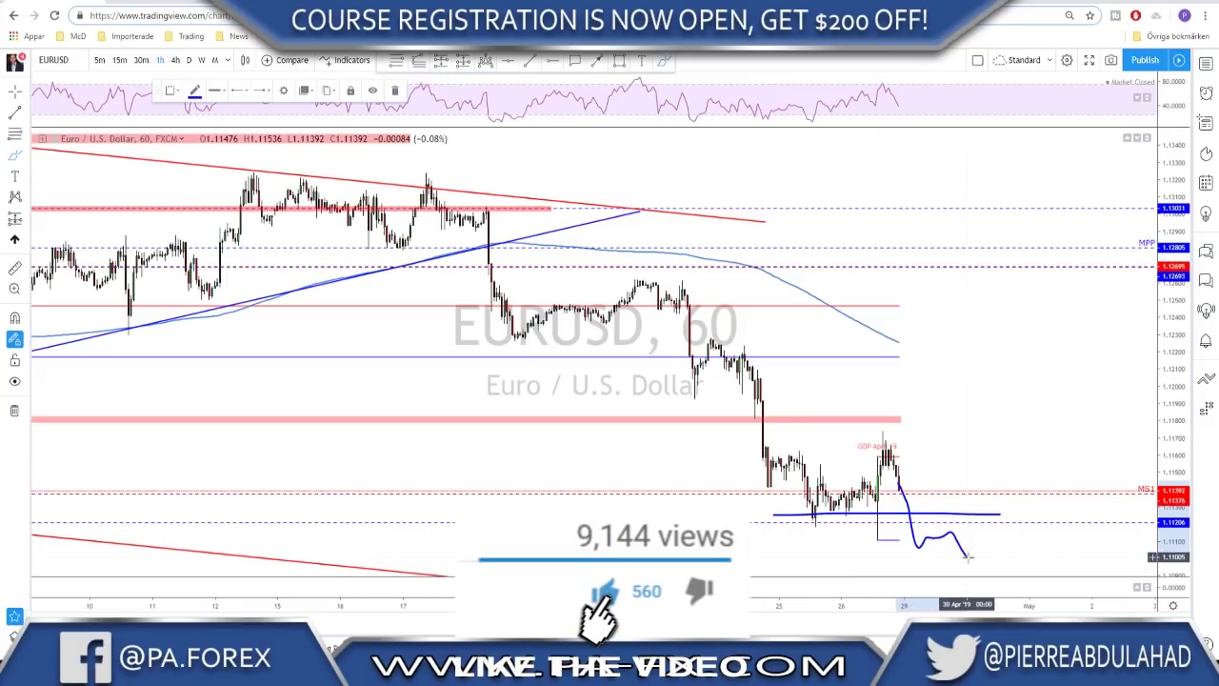
pyautogui.hotkey('ctrl', 'z')
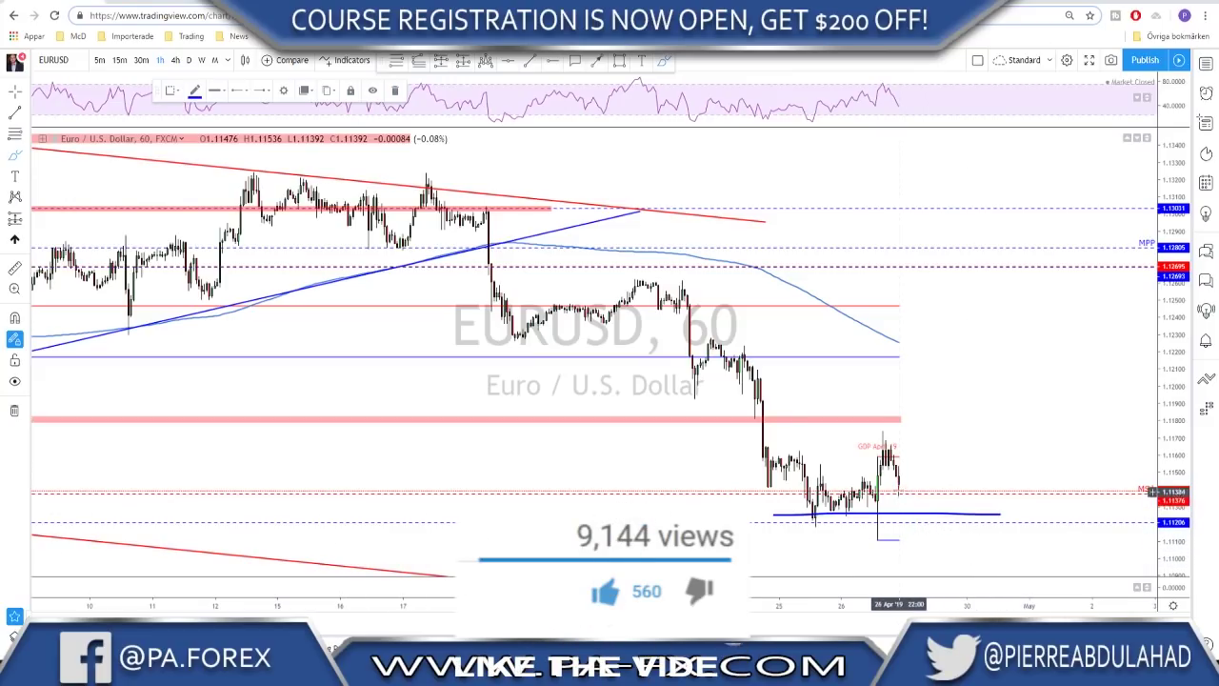
pyautogui.moveTo(899, 490)
pyautogui.mouseDown()
pyautogui.moveTo(918, 507)
pyautogui.moveTo(934, 454)
pyautogui.mouseUp()
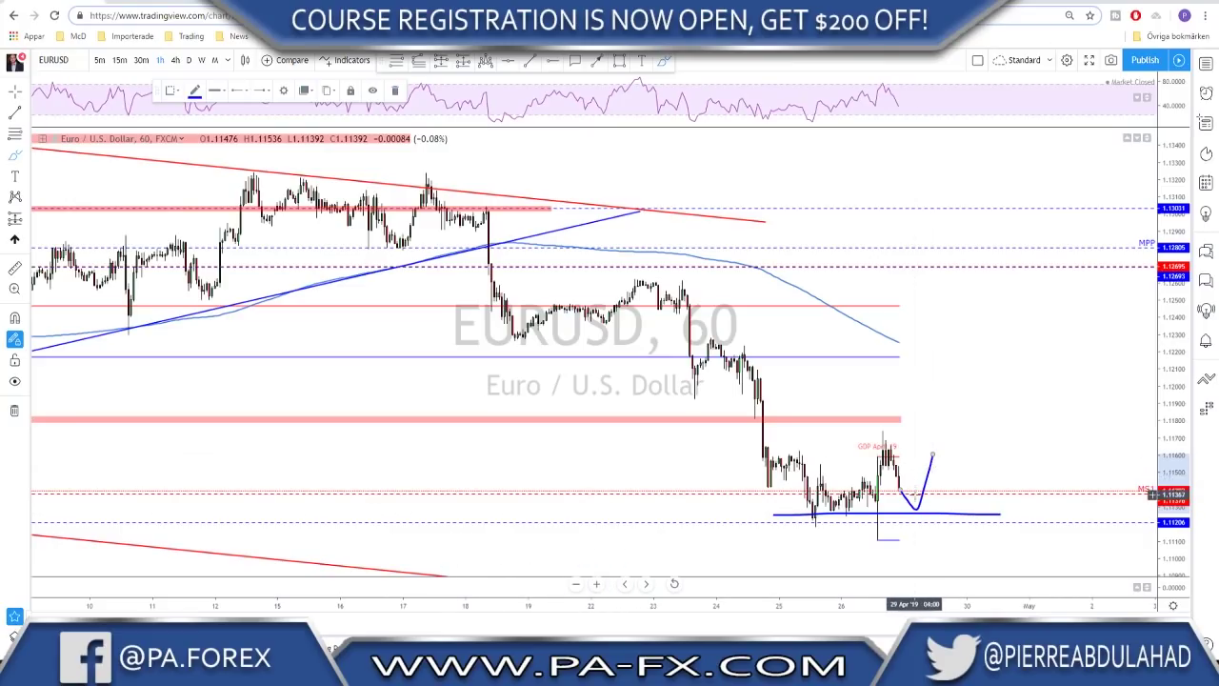
pyautogui.moveTo(877, 433)
pyautogui.mouseDown()
pyautogui.moveTo(860, 468)
pyautogui.moveTo(869, 535)
pyautogui.moveTo(877, 434)
pyautogui.moveTo(941, 459)
pyautogui.moveTo(956, 479)
pyautogui.moveTo(986, 411)
pyautogui.moveTo(995, 333)
pyautogui.mouseUp()
pyautogui.scroll(-3, 994, 333)
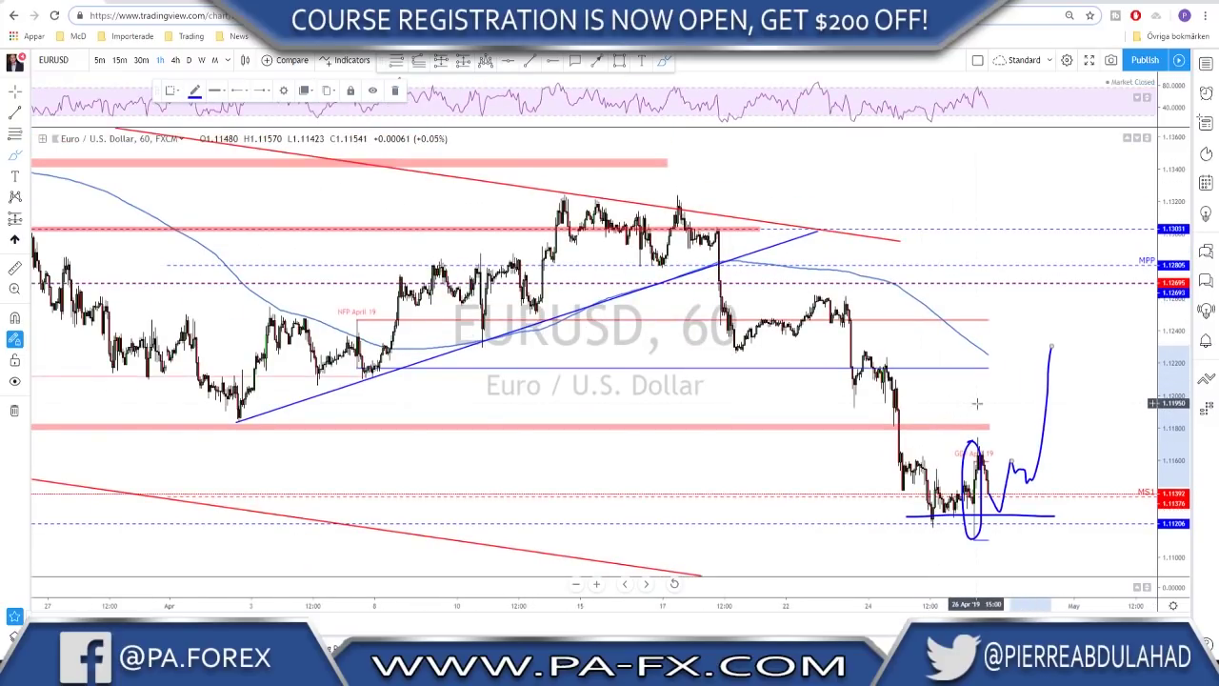
pyautogui.scroll(4, 976, 403)
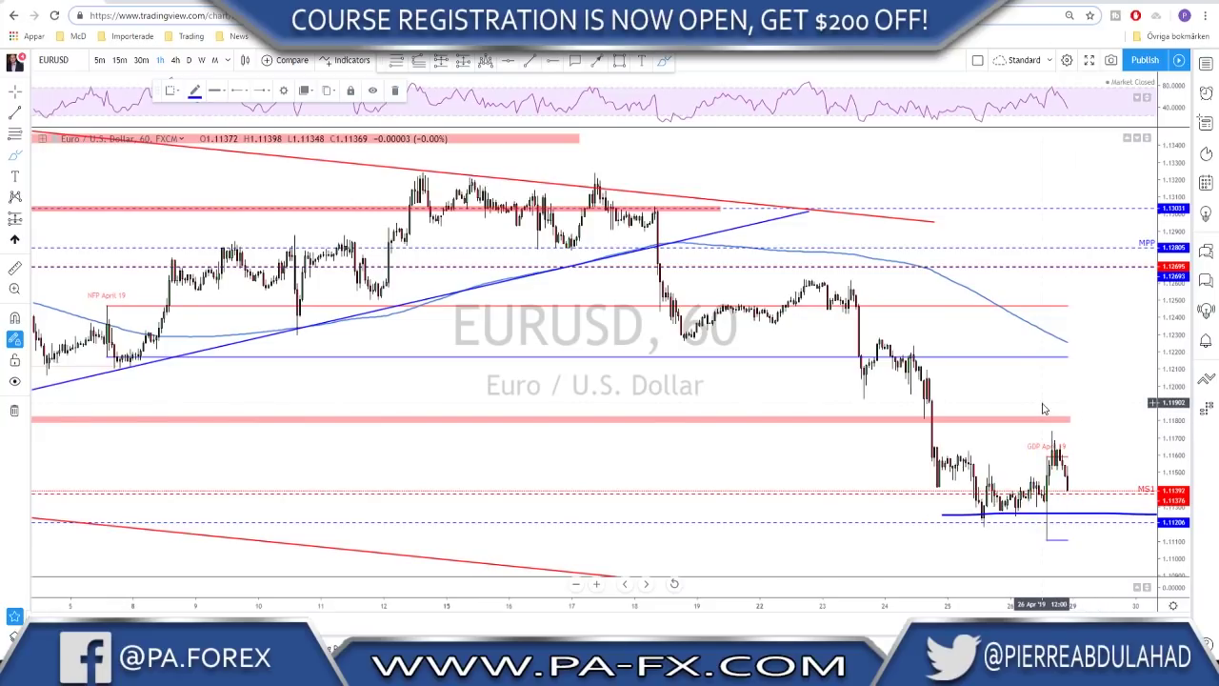
# Switch to the GBPUSD daily chart.
pyautogui.press('Down')
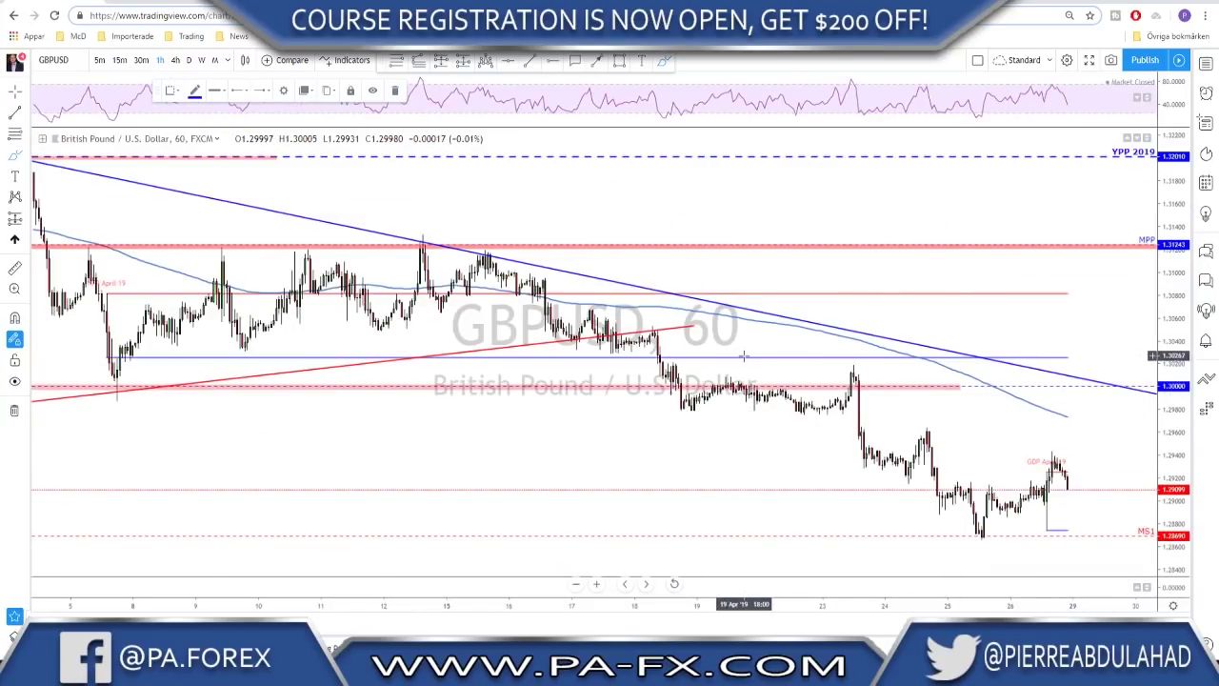
pyautogui.click(189, 61)
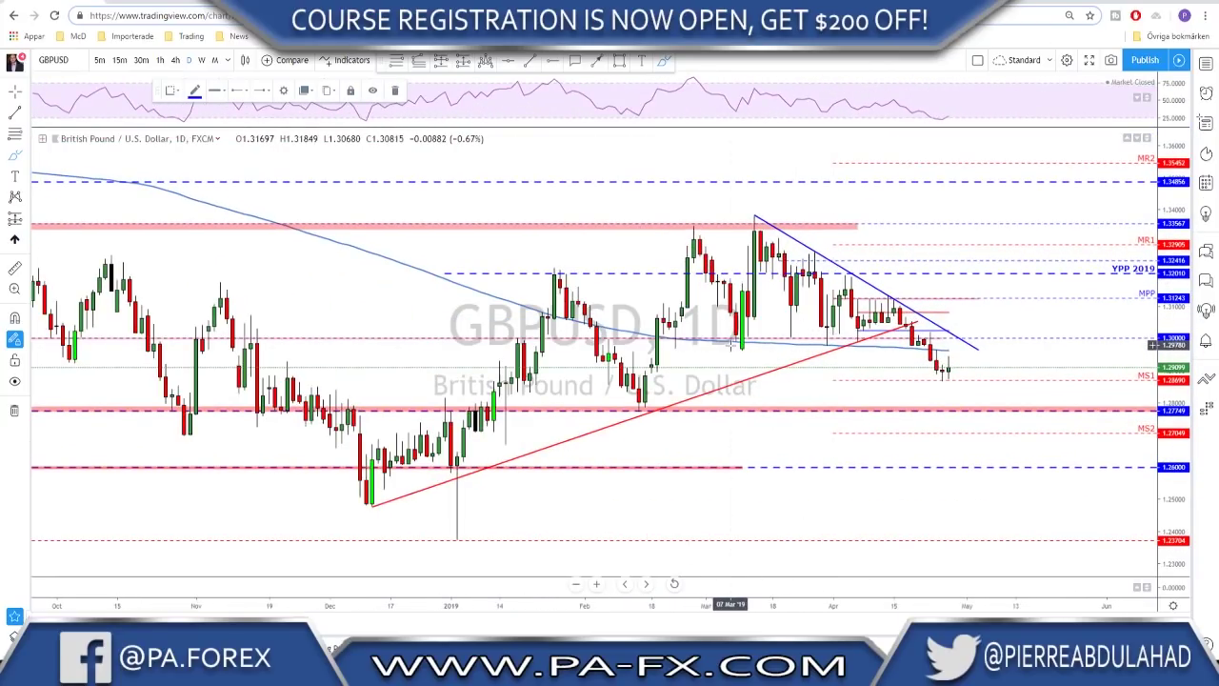
# Draw a Brush support line at about 1.2985, mark three touches of the descending trendline with arrows, and undo all these marks.
pyautogui.moveTo(752, 343); pyautogui.dragTo(947, 340)
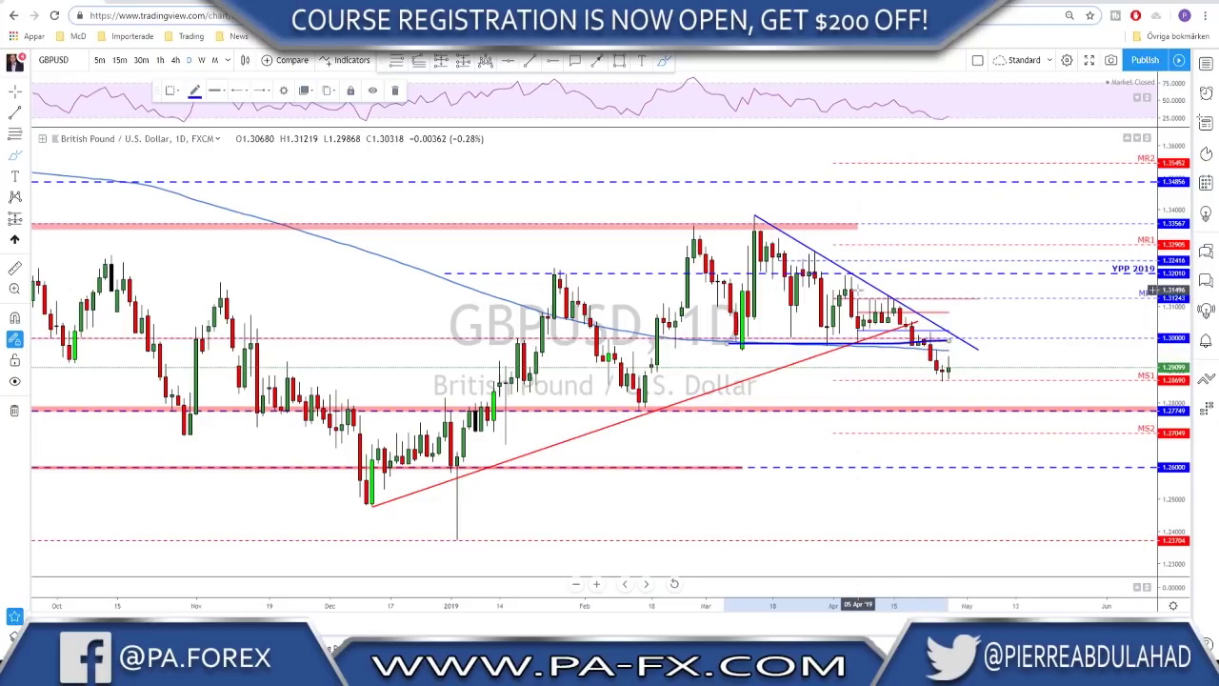
pyautogui.moveTo(809, 227); pyautogui.dragTo(838, 190)
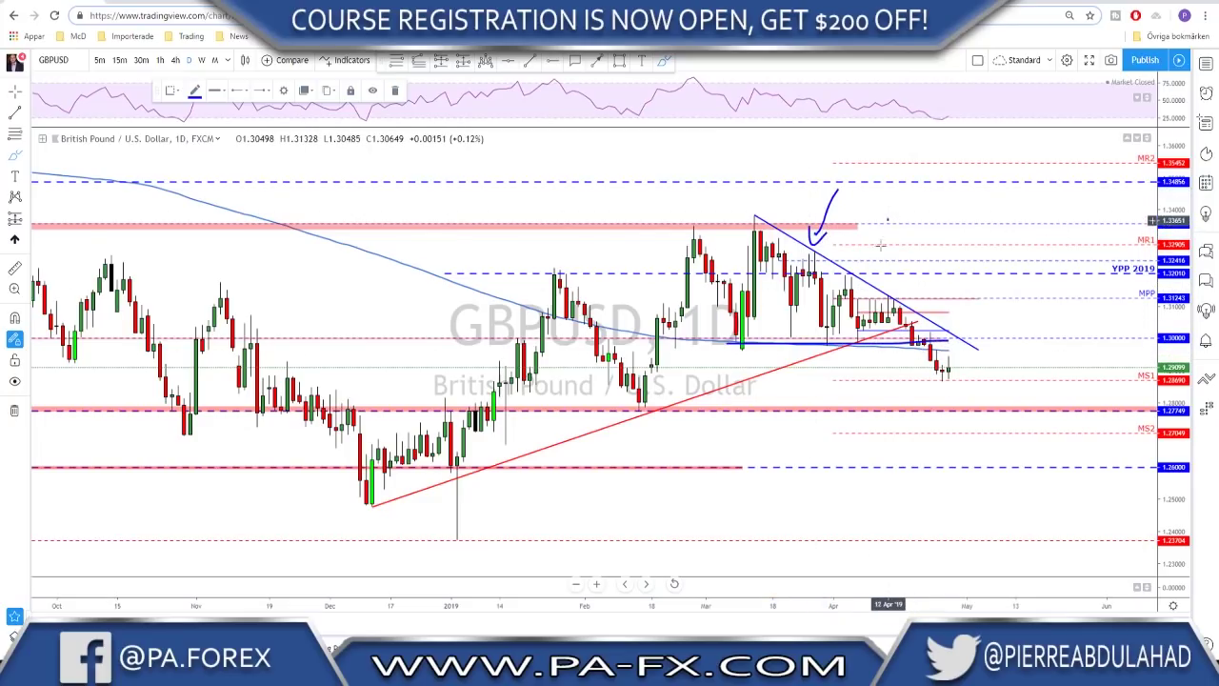
pyautogui.moveTo(865, 261); pyautogui.dragTo(887, 221)
pyautogui.moveTo(908, 267); pyautogui.dragTo(917, 249)
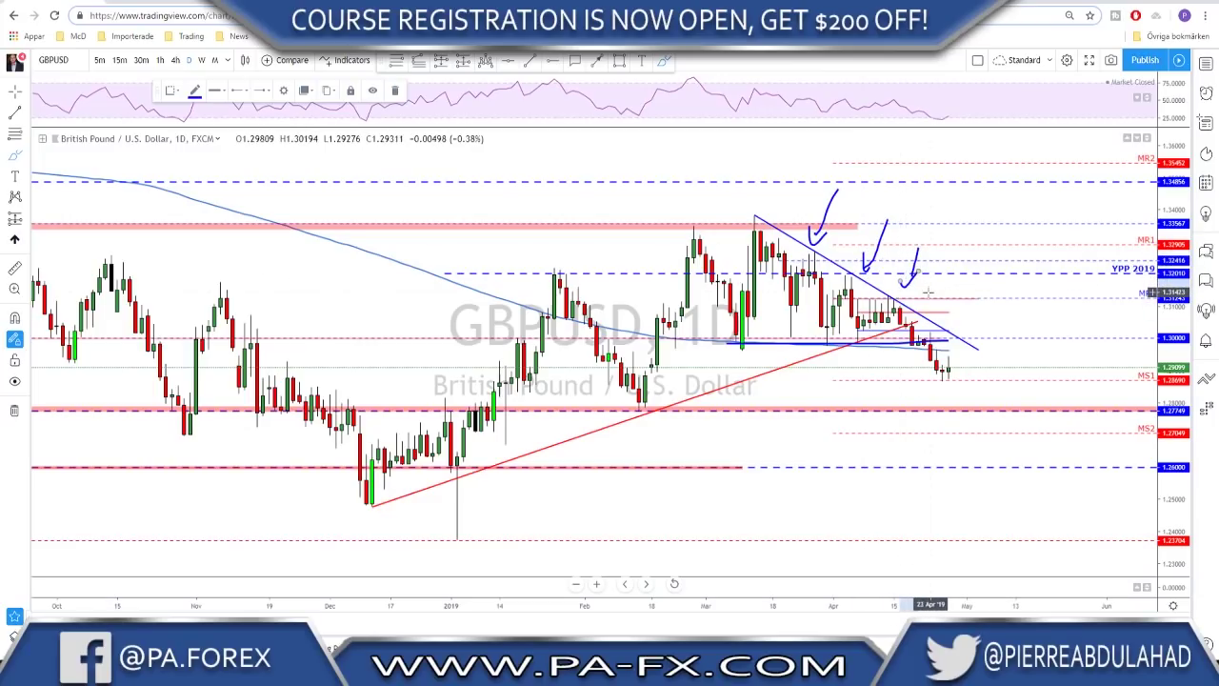
pyautogui.hotkey('ctrl', 'z')
pyautogui.hotkey('ctrl', 'z')
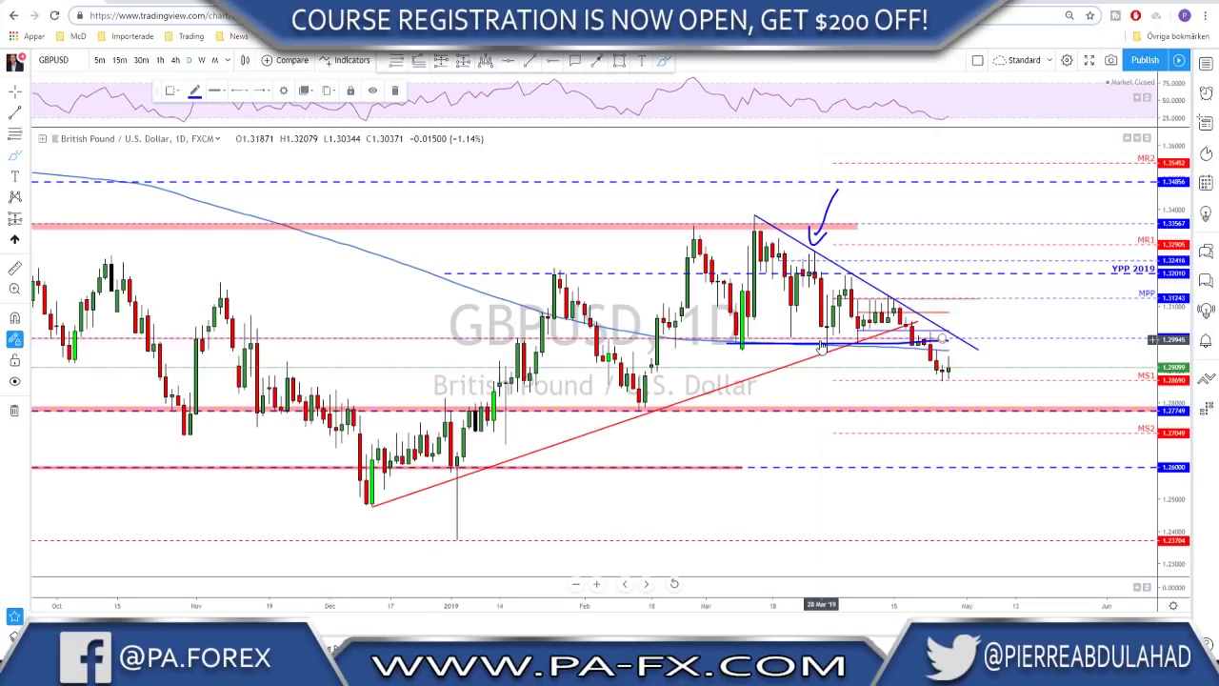
pyautogui.hotkey('ctrl', 'z')
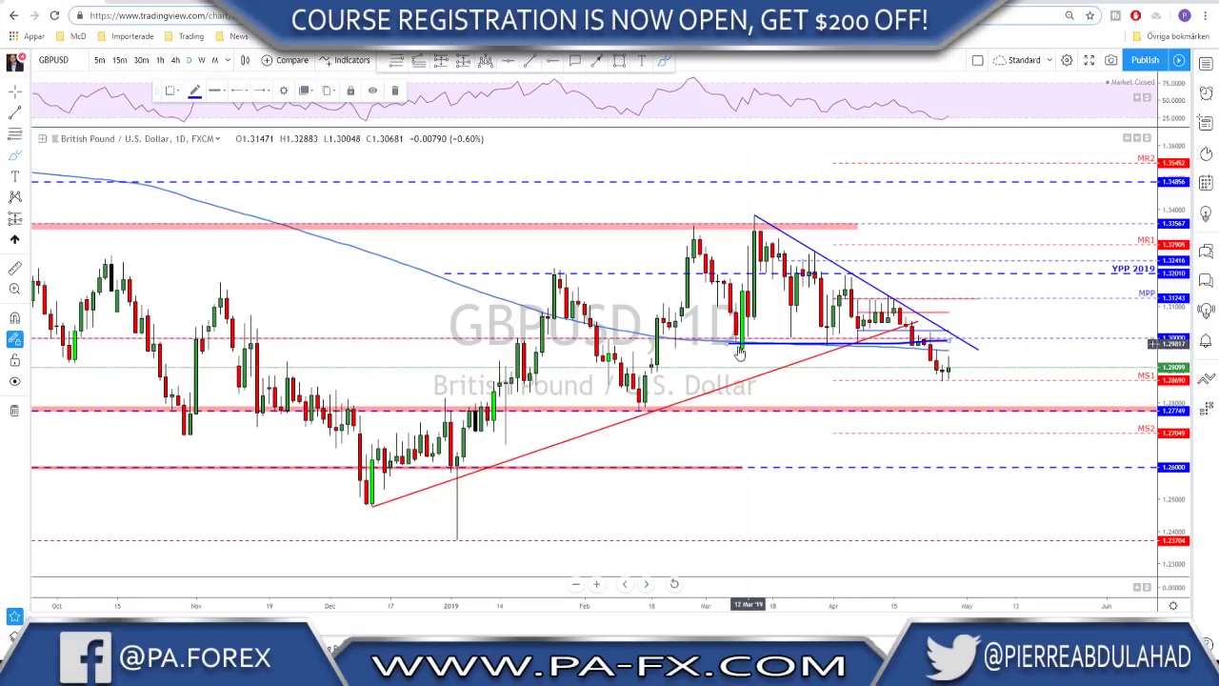
pyautogui.hotkey('ctrl', 'z')
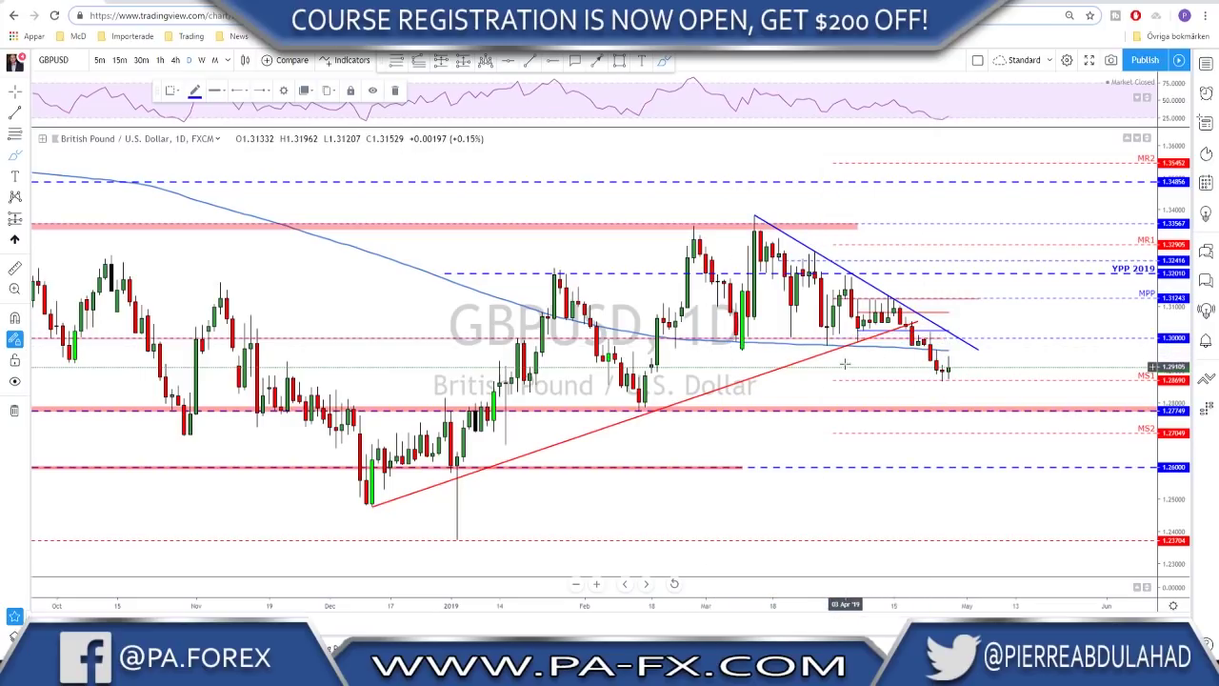
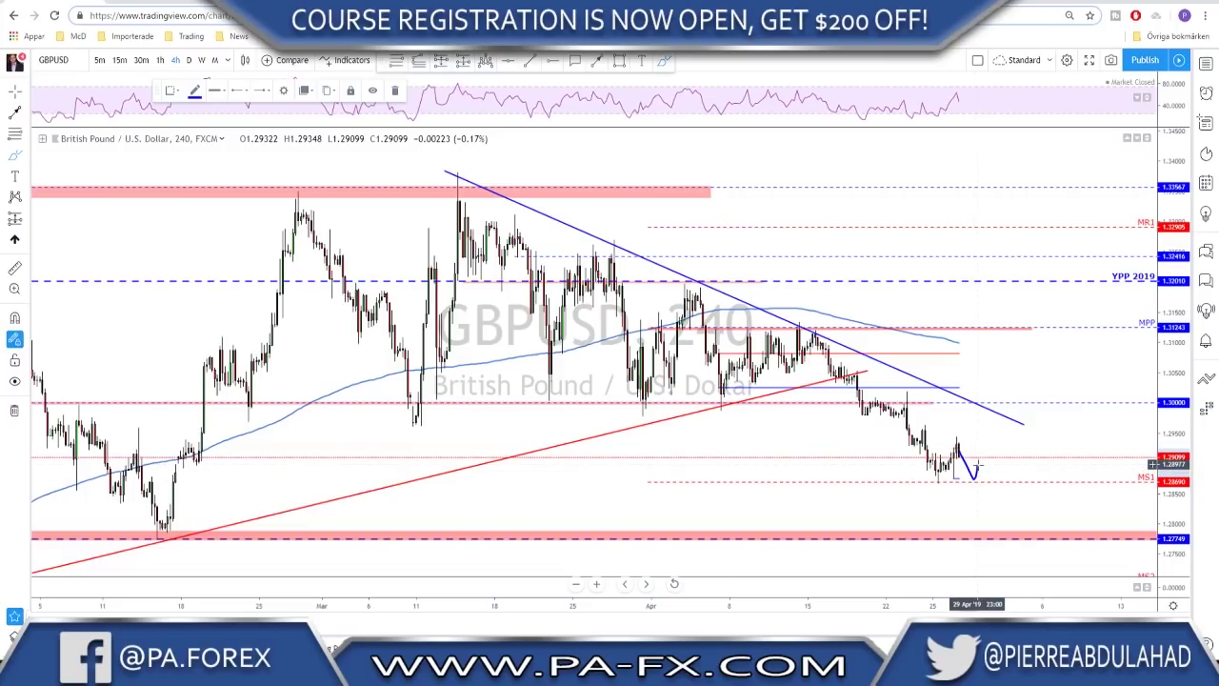
# Sketch a GBPUSD rally to the descending trendline near 1.2990, circle it, draw a drop to about 1.2865, and undo the sketches.
pyautogui.moveTo(976, 467)
pyautogui.mouseDown()
pyautogui.moveTo(991, 404)
pyautogui.moveTo(977, 393)
pyautogui.moveTo(970, 419)
pyautogui.moveTo(974, 396)
pyautogui.mouseUp()
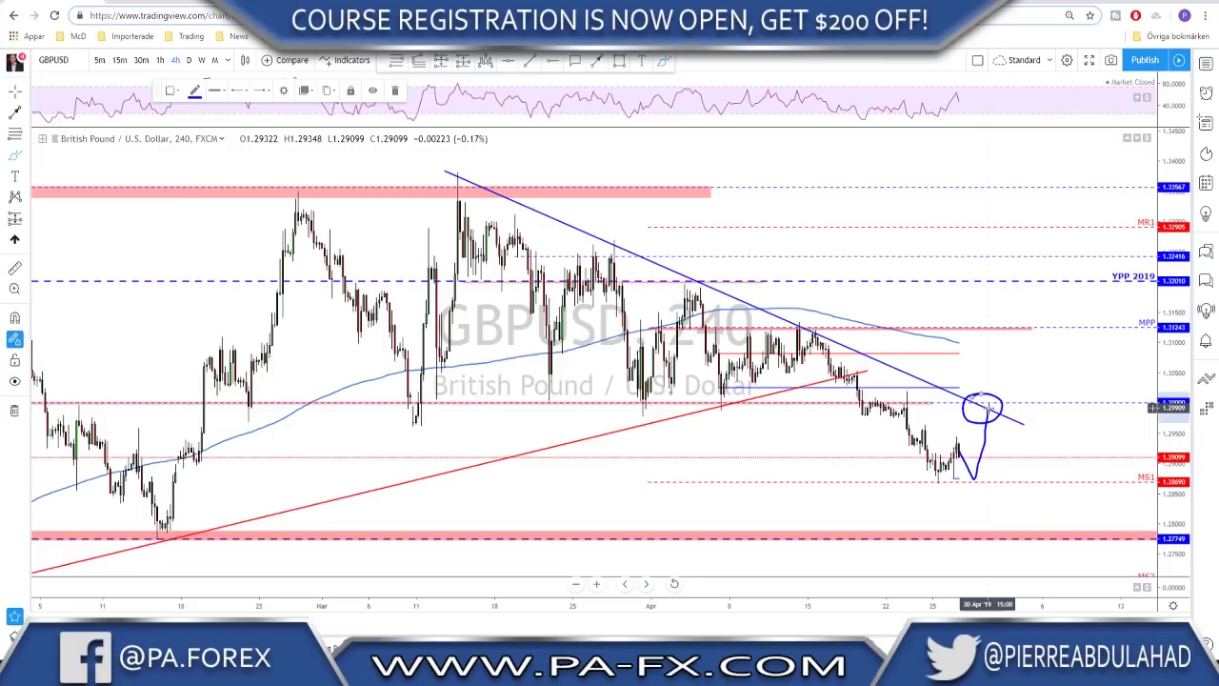
pyautogui.moveTo(992, 410); pyautogui.dragTo(1033, 485)
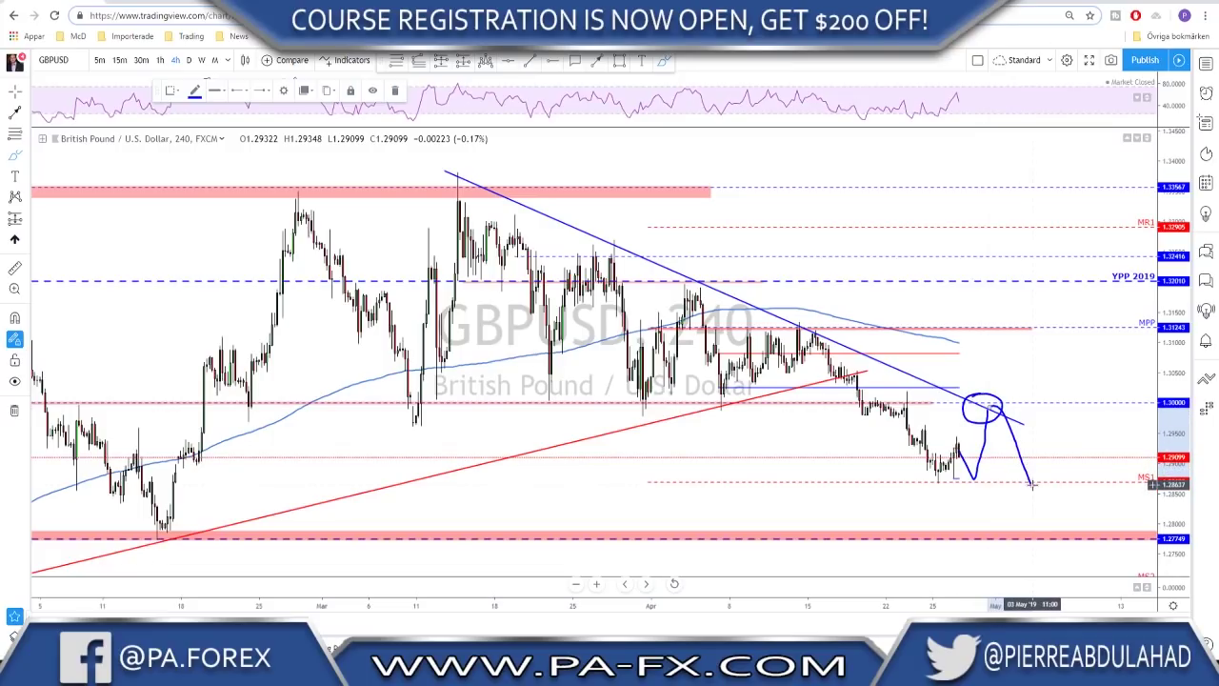
pyautogui.hotkey('ctrl', 'z')
pyautogui.hotkey('ctrl', 'z')
pyautogui.hotkey('ctrl', 'z')
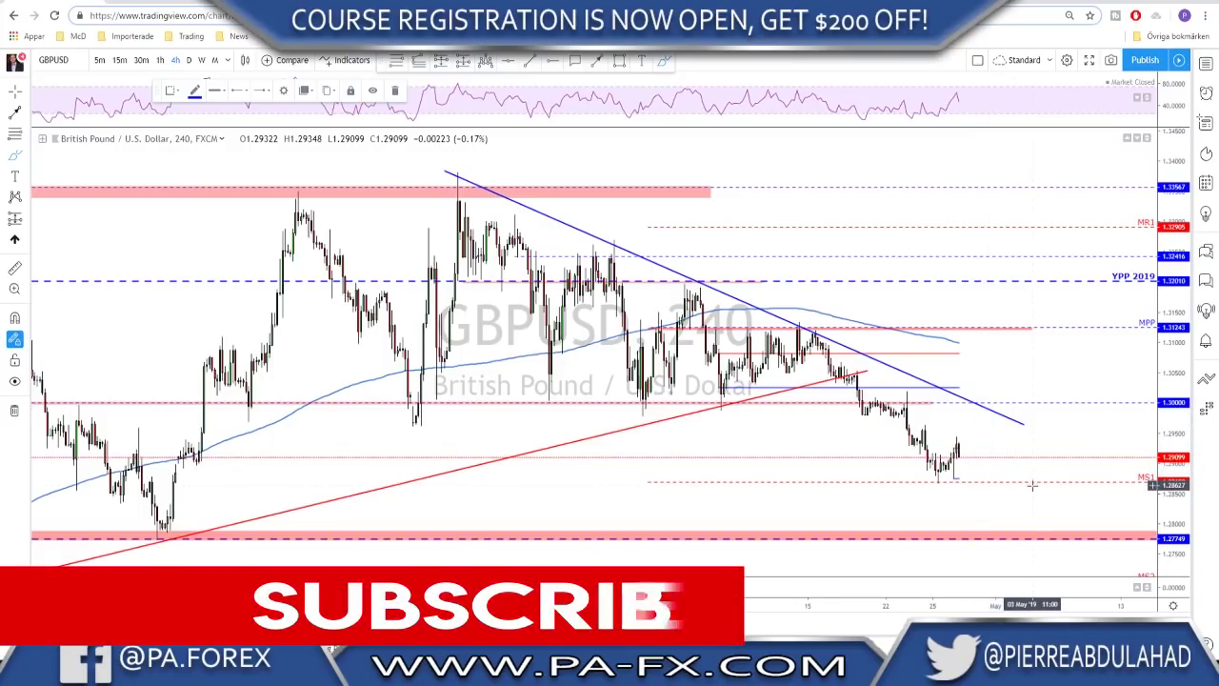
# Switch to the USDJPY daily chart and bring the April candles into closer view.
pyautogui.press('Down')
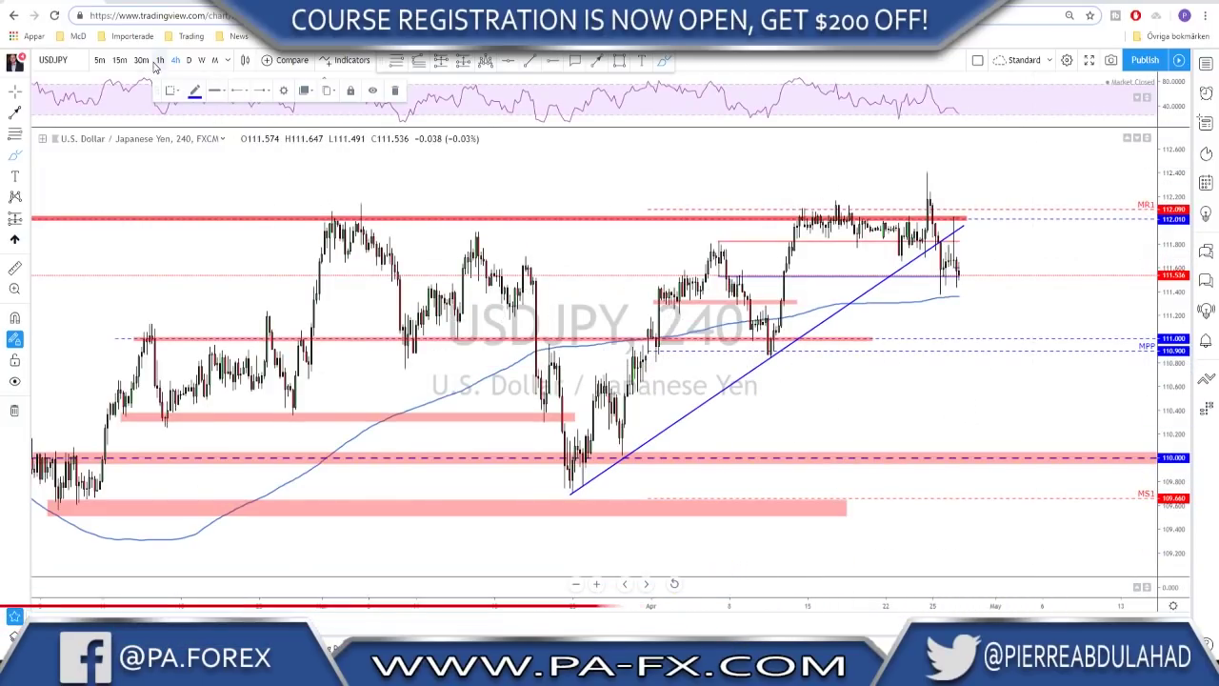
pyautogui.click(190, 60)
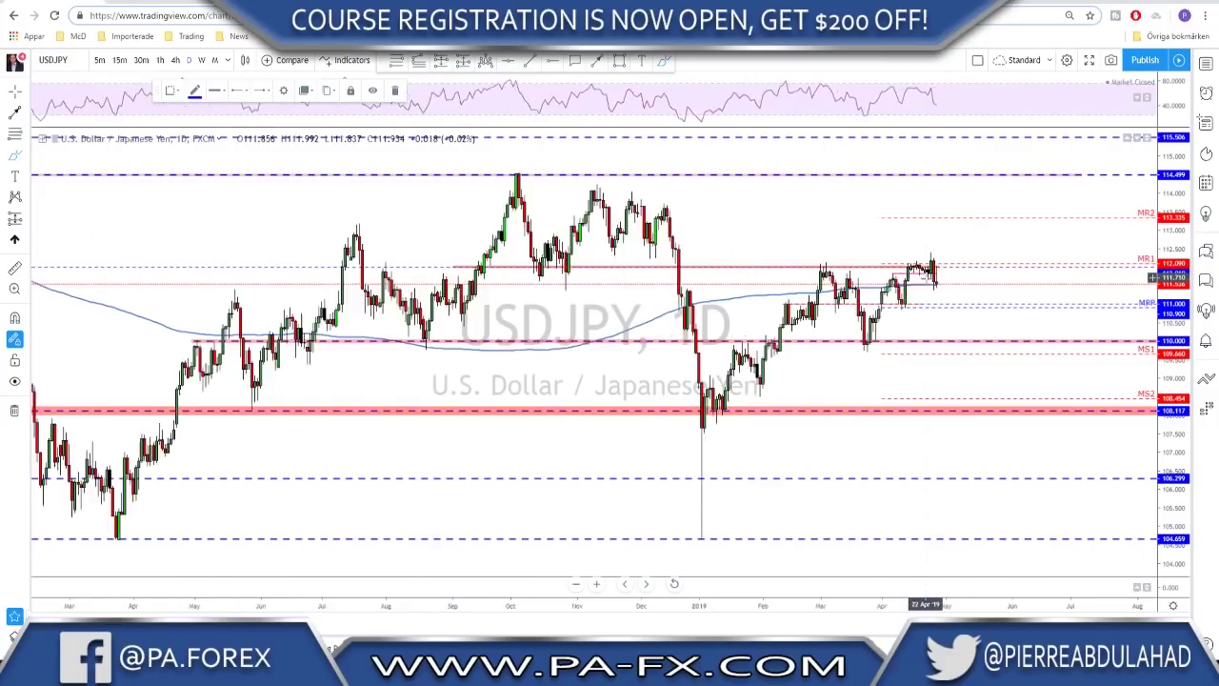
pyautogui.scroll(3, 898, 292)
pyautogui.scroll(1, 796, 292)
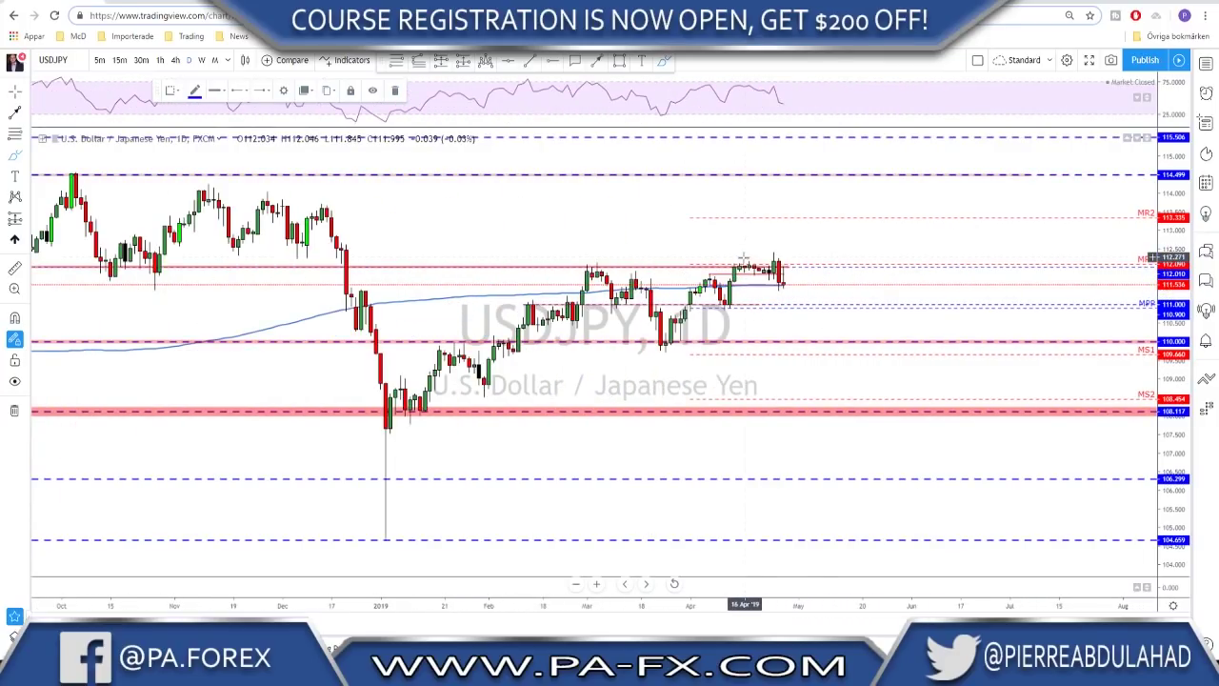
# Circle the mid-April consolidation near 112.00 with the Brush and delete the circle.
pyautogui.moveTo(743, 258)
pyautogui.mouseDown()
pyautogui.moveTo(732, 266)
pyautogui.moveTo(764, 279)
pyautogui.moveTo(772, 264)
pyautogui.moveTo(737, 258)
pyautogui.mouseUp()
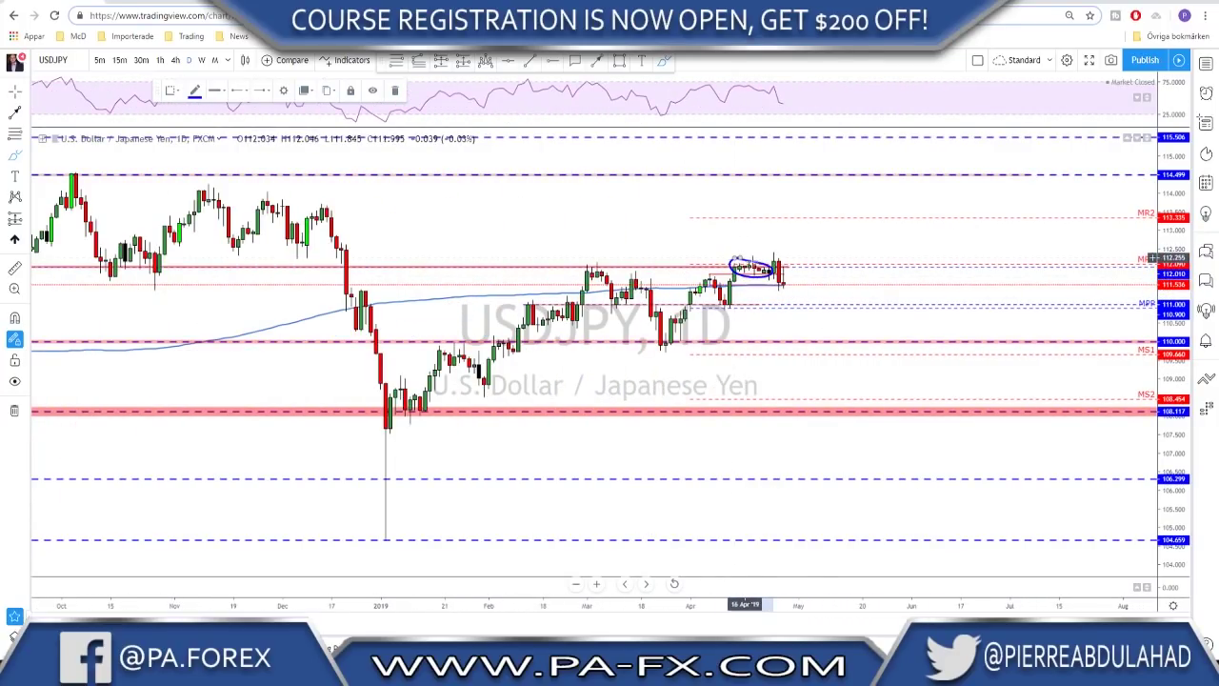
pyautogui.press('Delete')
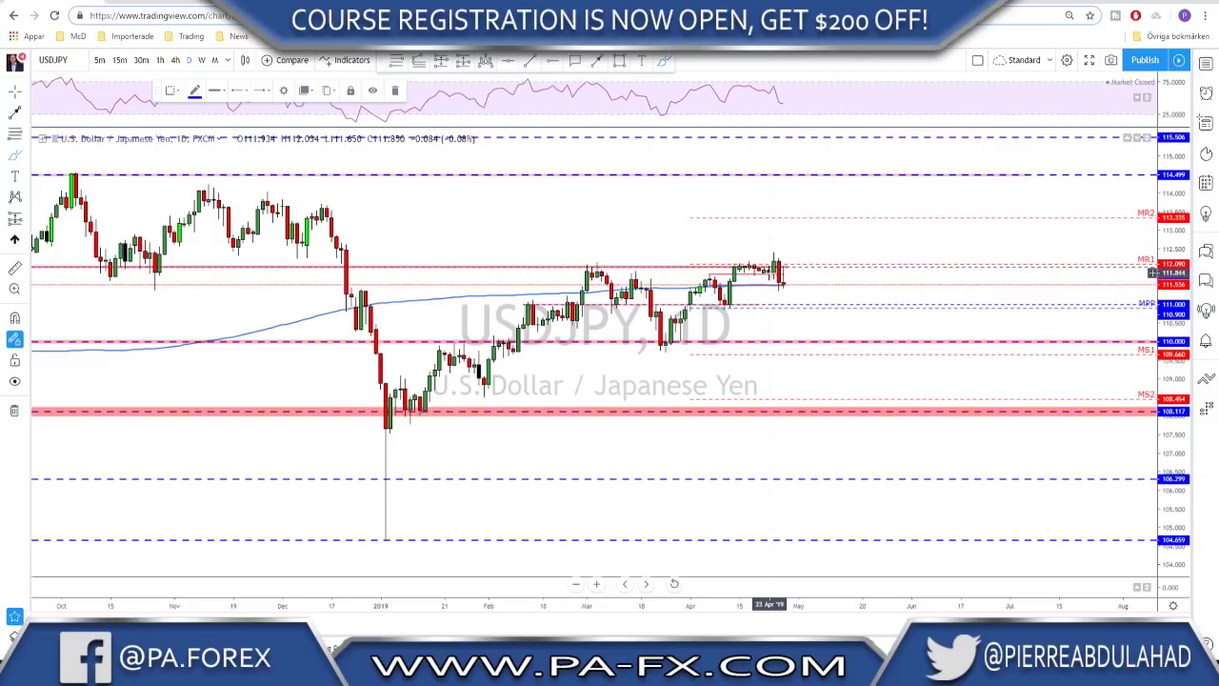
# On the 4-hour chart, trace the spike above a Brush line at about 112.20 and the fall to about 111.40, and undo the marks.
pyautogui.click(176, 60)
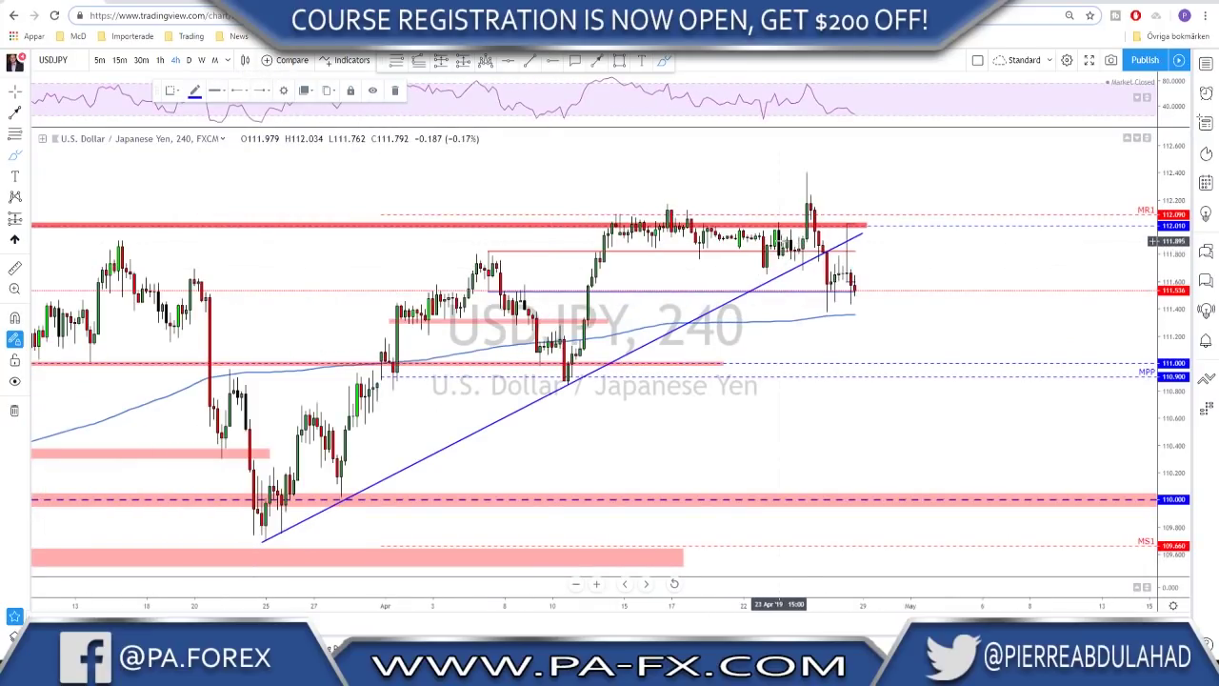
pyautogui.moveTo(788, 252)
pyautogui.mouseDown()
pyautogui.moveTo(805, 242)
pyautogui.moveTo(824, 170)
pyautogui.mouseUp()
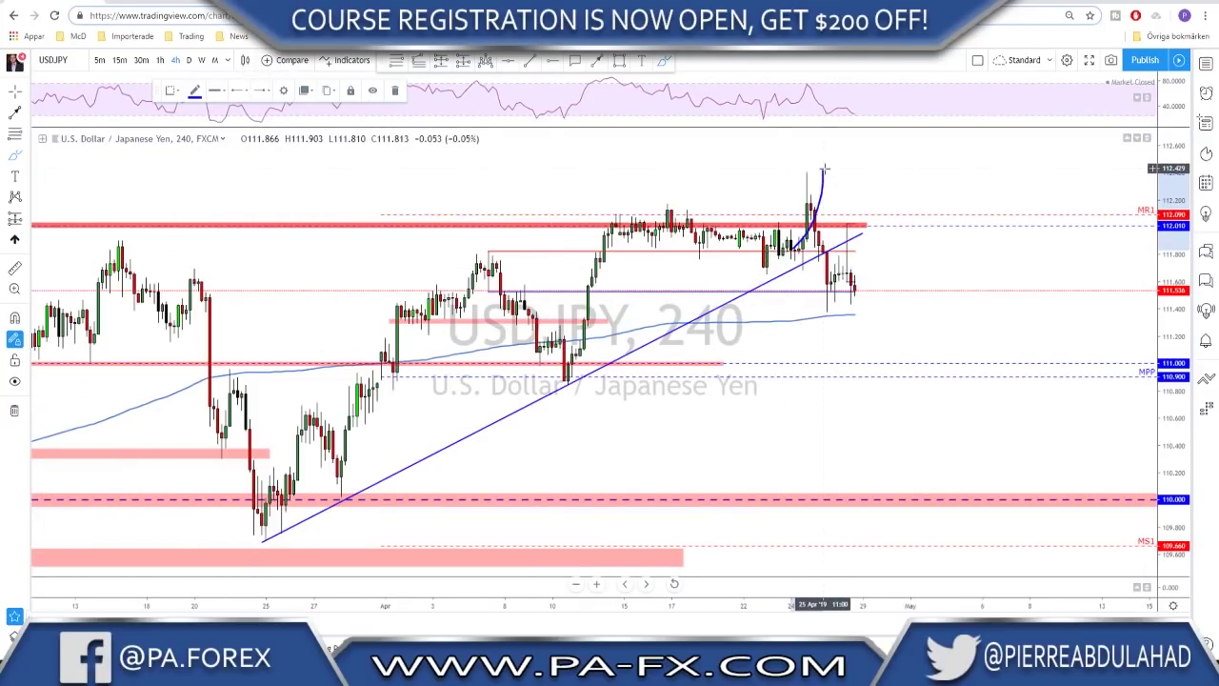
pyautogui.moveTo(606, 197)
pyautogui.mouseDown()
pyautogui.moveTo(796, 198)
pyautogui.moveTo(815, 229)
pyautogui.moveTo(828, 310)
pyautogui.moveTo(847, 255)
pyautogui.mouseUp()
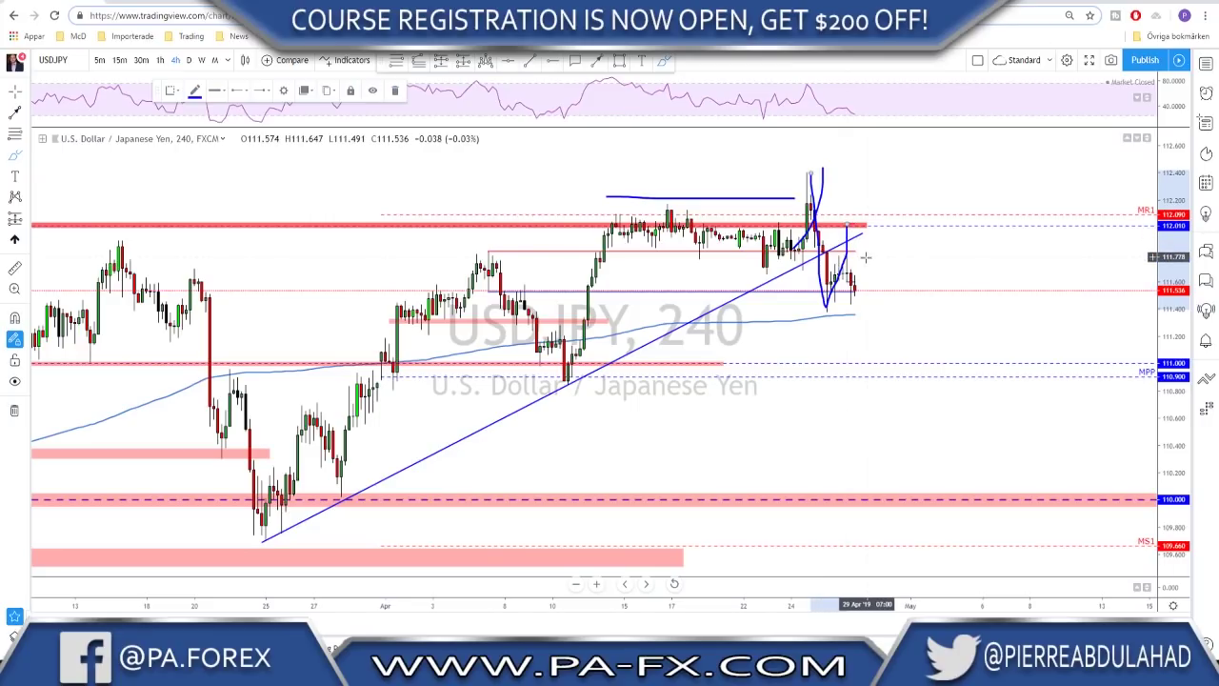
pyautogui.hotkey('ctrl', 'z')
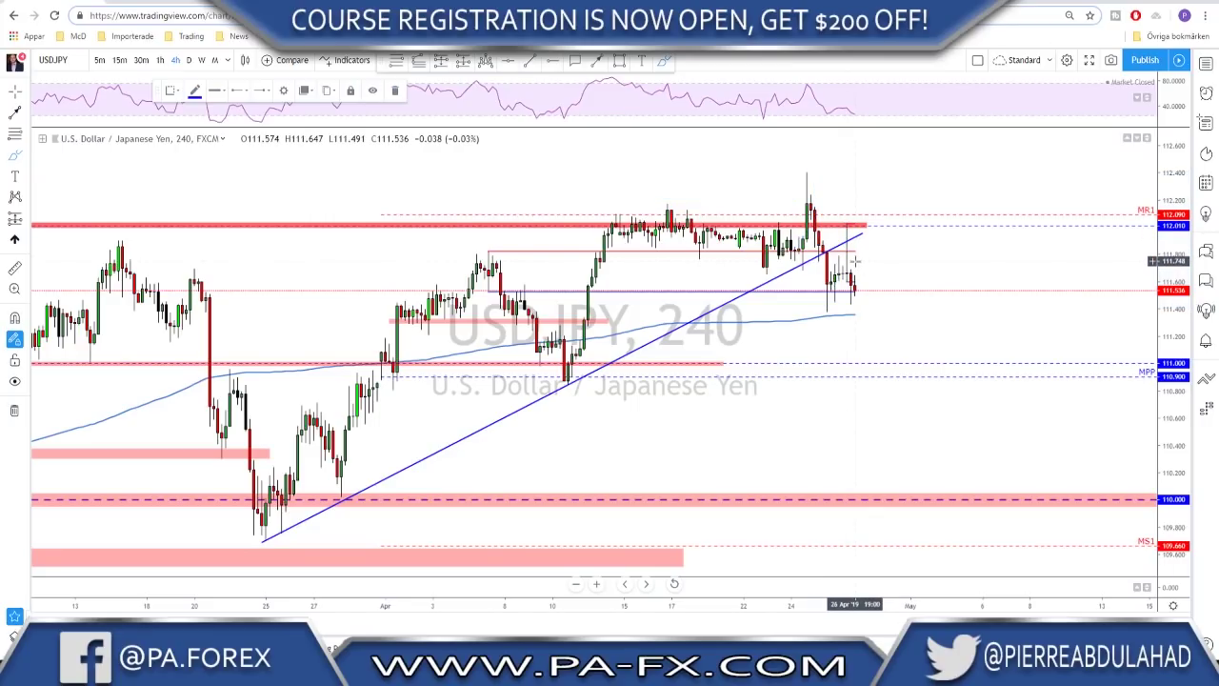
# Switch USDJPY to the 1-hour chart, trace the decline from the 25 April high to about 111.50, and undo the trace.
pyautogui.scroll(-1, 847, 257)
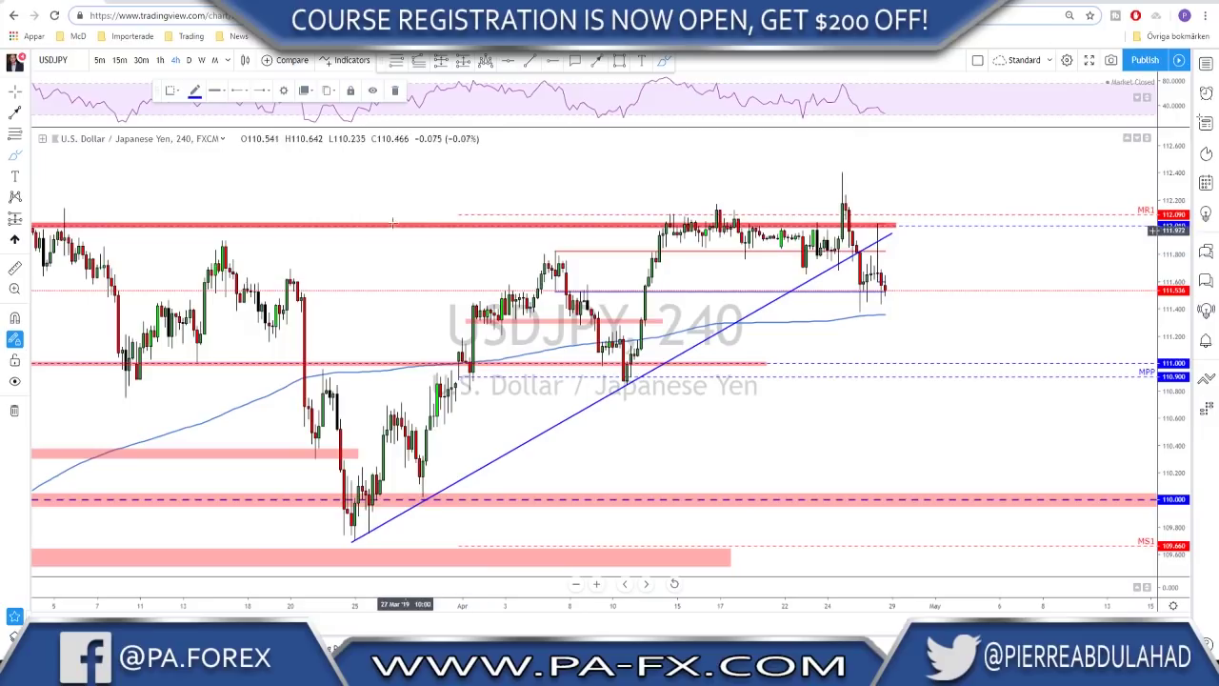
pyautogui.click(162, 61)
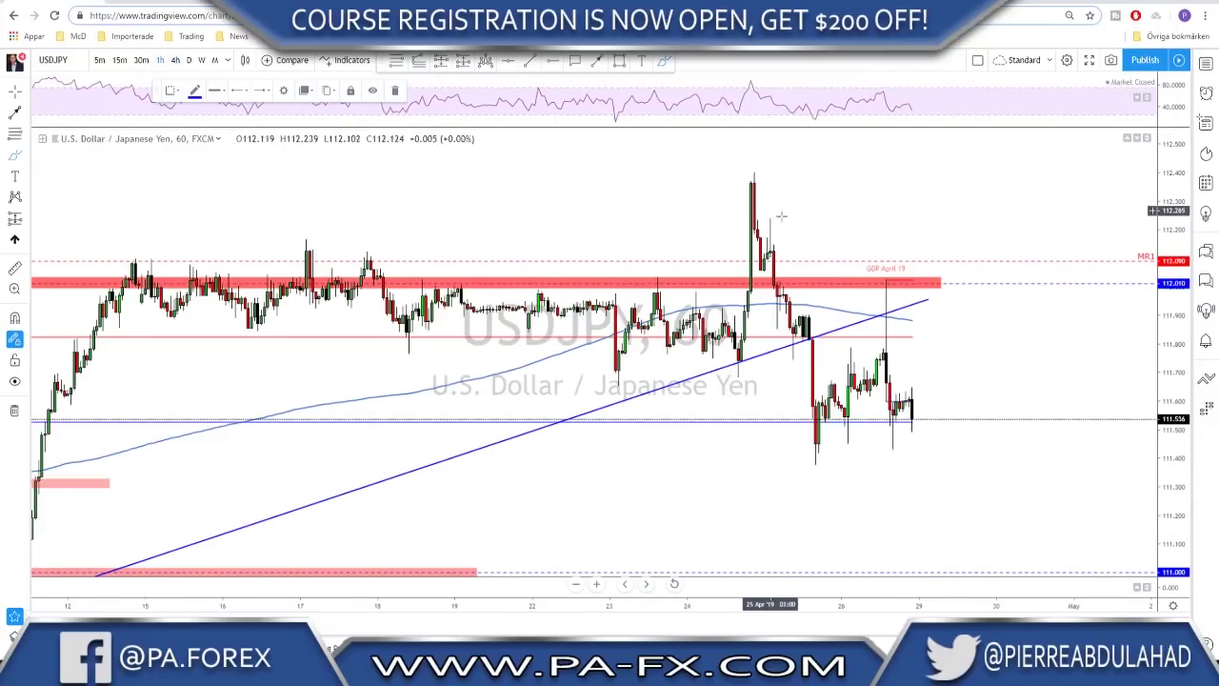
pyautogui.moveTo(830, 181)
pyautogui.mouseDown()
pyautogui.moveTo(861, 311)
pyautogui.moveTo(896, 295)
pyautogui.moveTo(946, 387)
pyautogui.mouseUp()
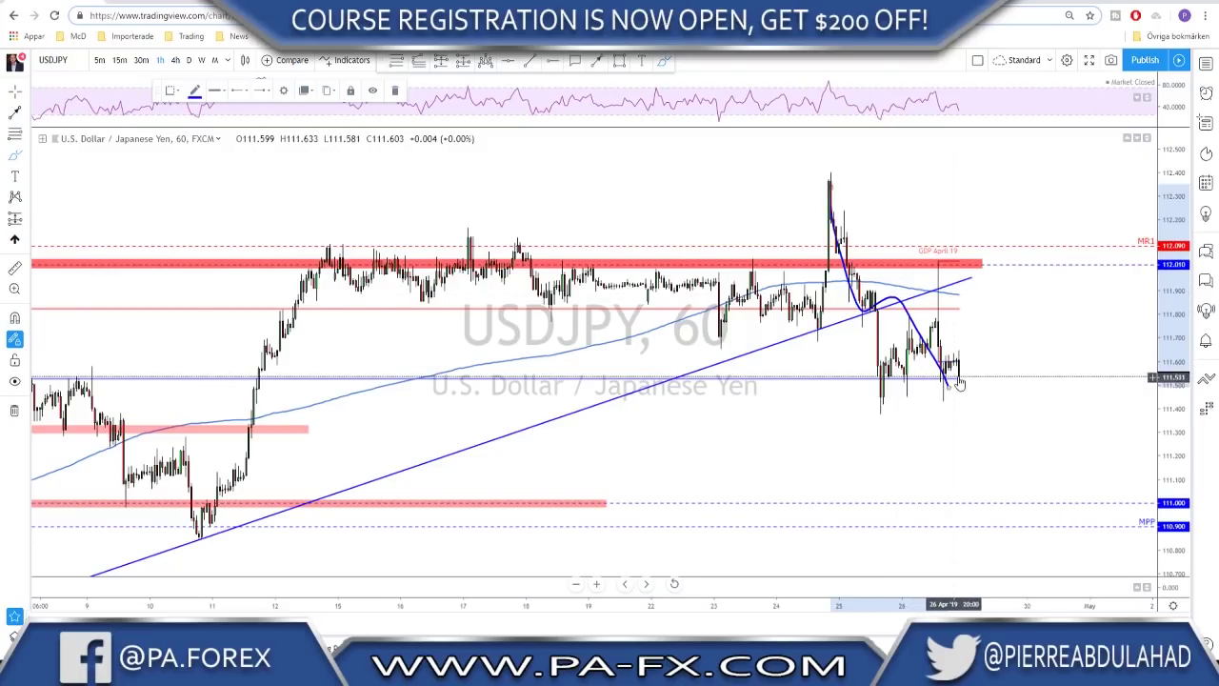
pyautogui.hotkey('ctrl', 'z')
# Circle the 25 April spike above 112.01, sketch a drop from the current price to about 111.00, and undo both.
pyautogui.scroll(-3, 952, 337)
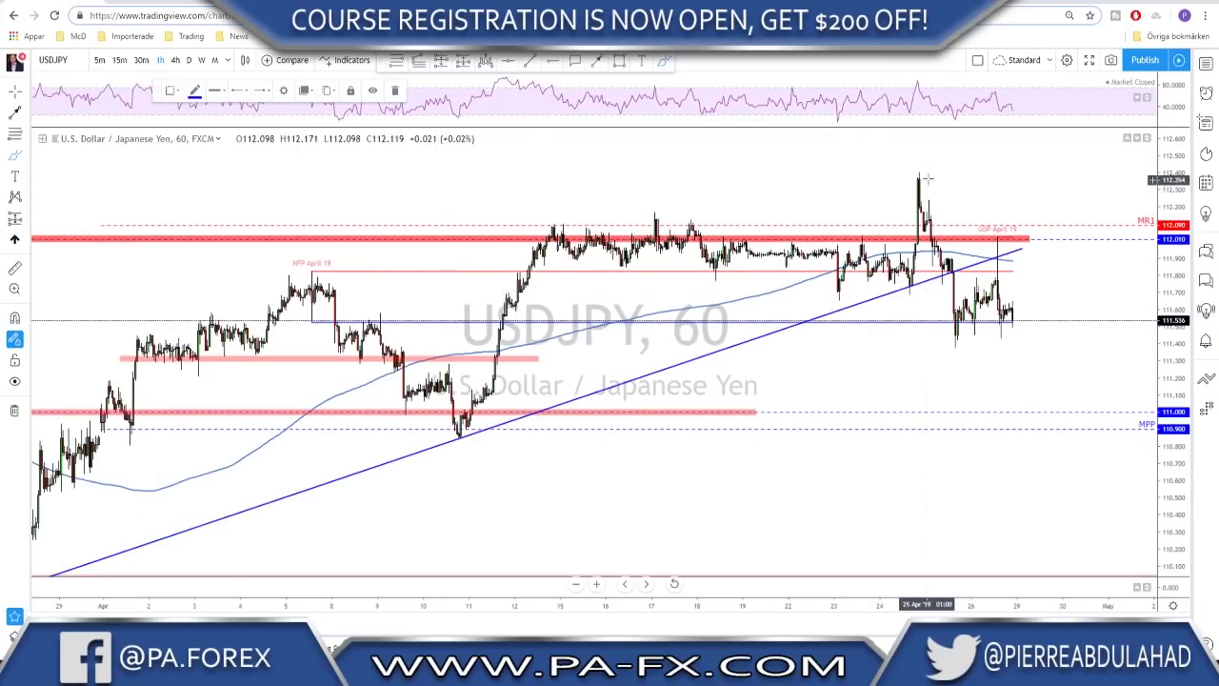
pyautogui.moveTo(920, 172)
pyautogui.mouseDown()
pyautogui.moveTo(946, 233)
pyautogui.moveTo(899, 175)
pyautogui.mouseUp()
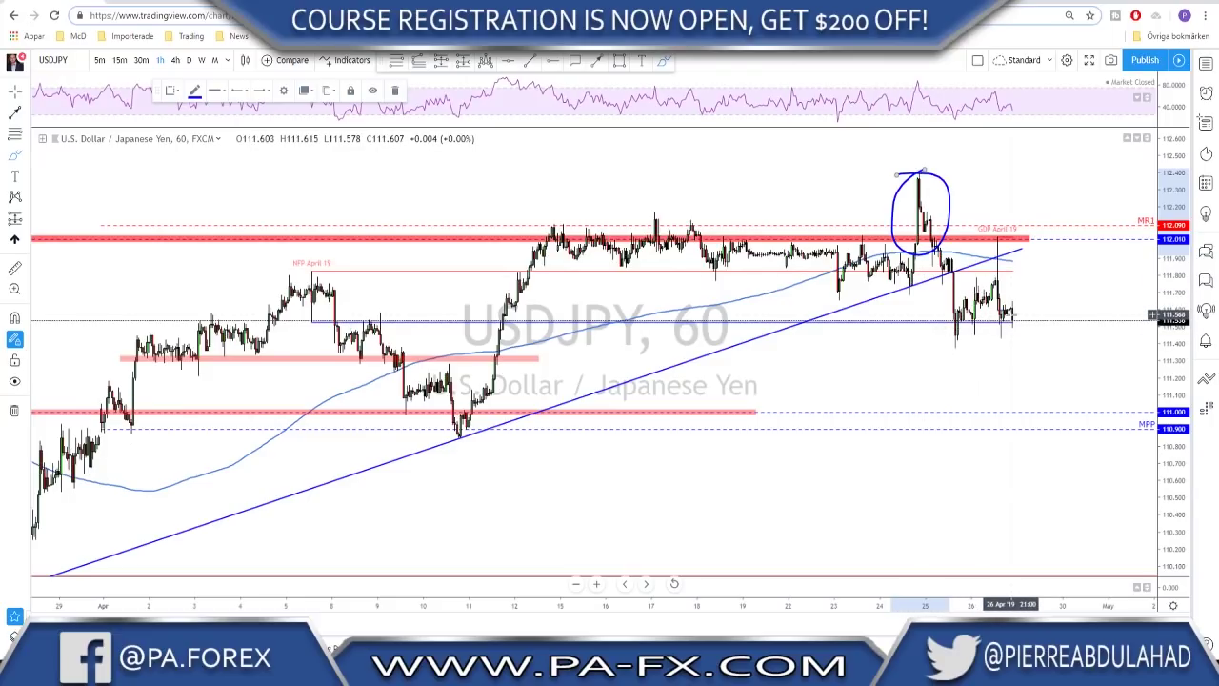
pyautogui.moveTo(1012, 315); pyautogui.dragTo(1034, 402)
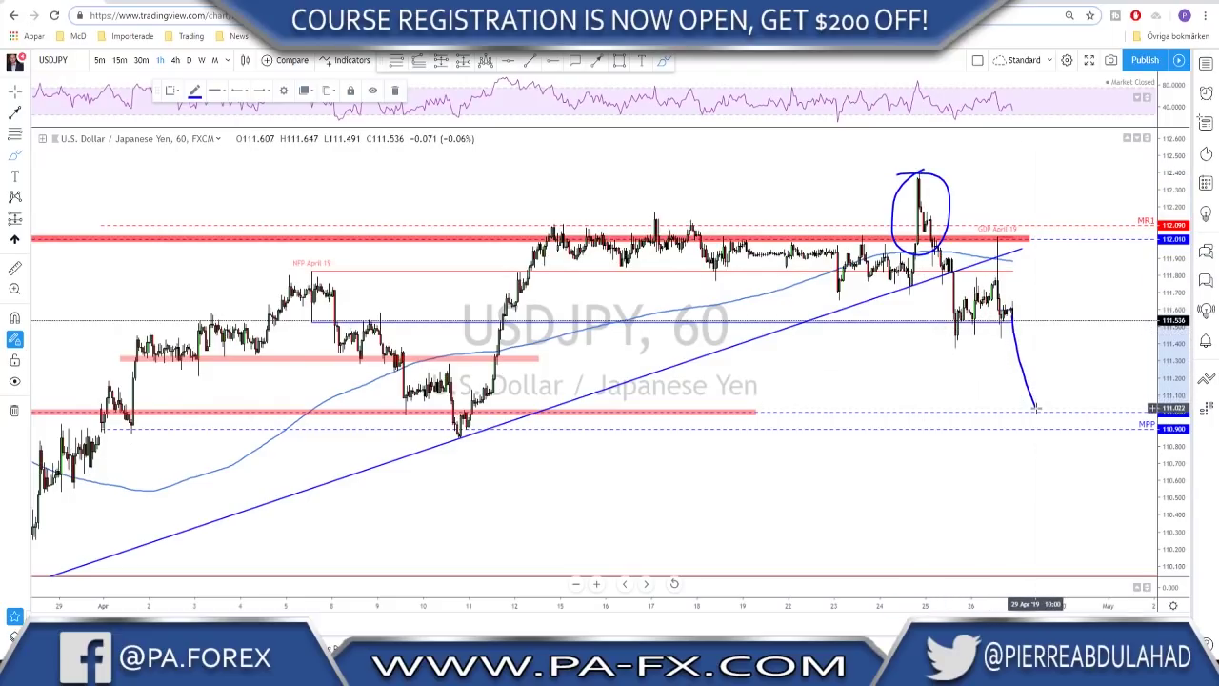
pyautogui.hotkey('ctrl', 'z')
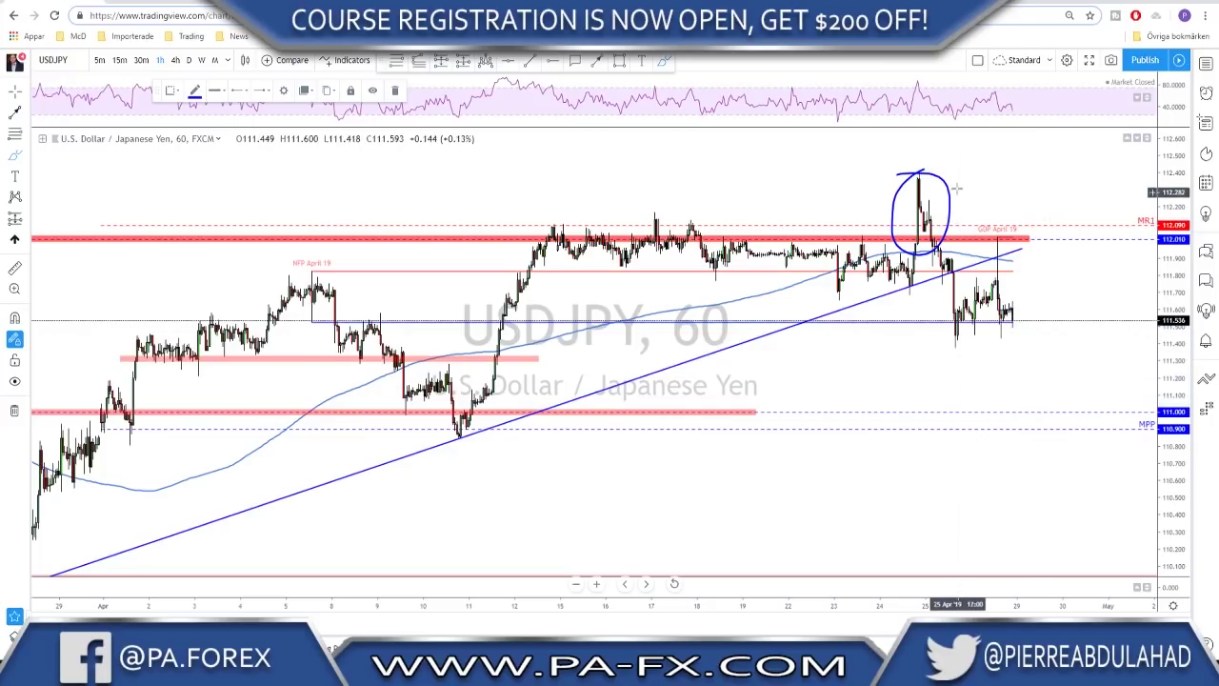
pyautogui.hotkey('ctrl', 'z')
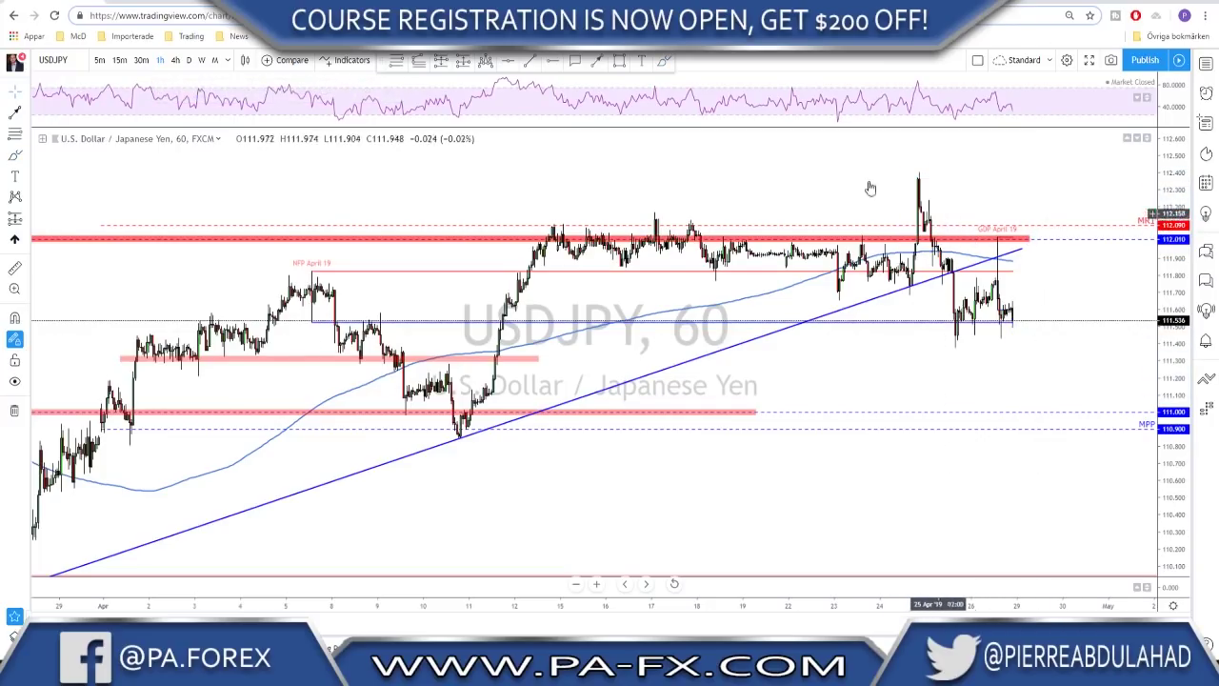
# Draw a small rising channel around the 25–29 April prices with the Brush, plus a zigzag path breaking down to about 110.95.
pyautogui.click(664, 60)
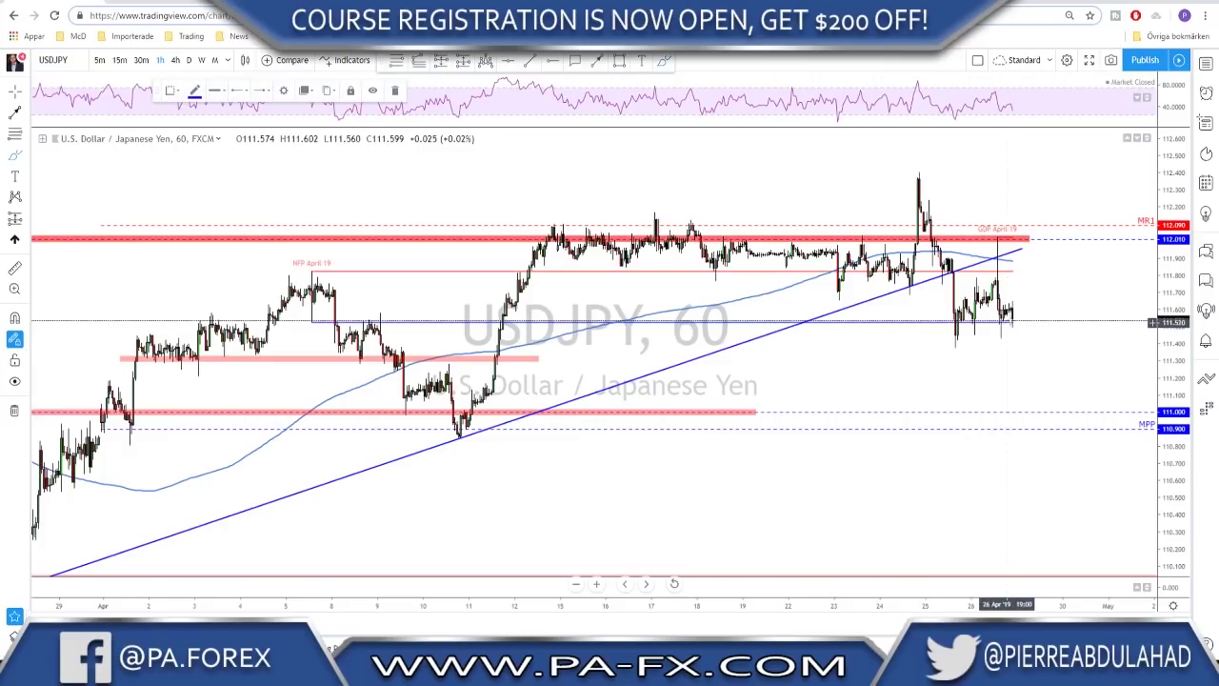
pyautogui.moveTo(1007, 322); pyautogui.dragTo(1019, 281)
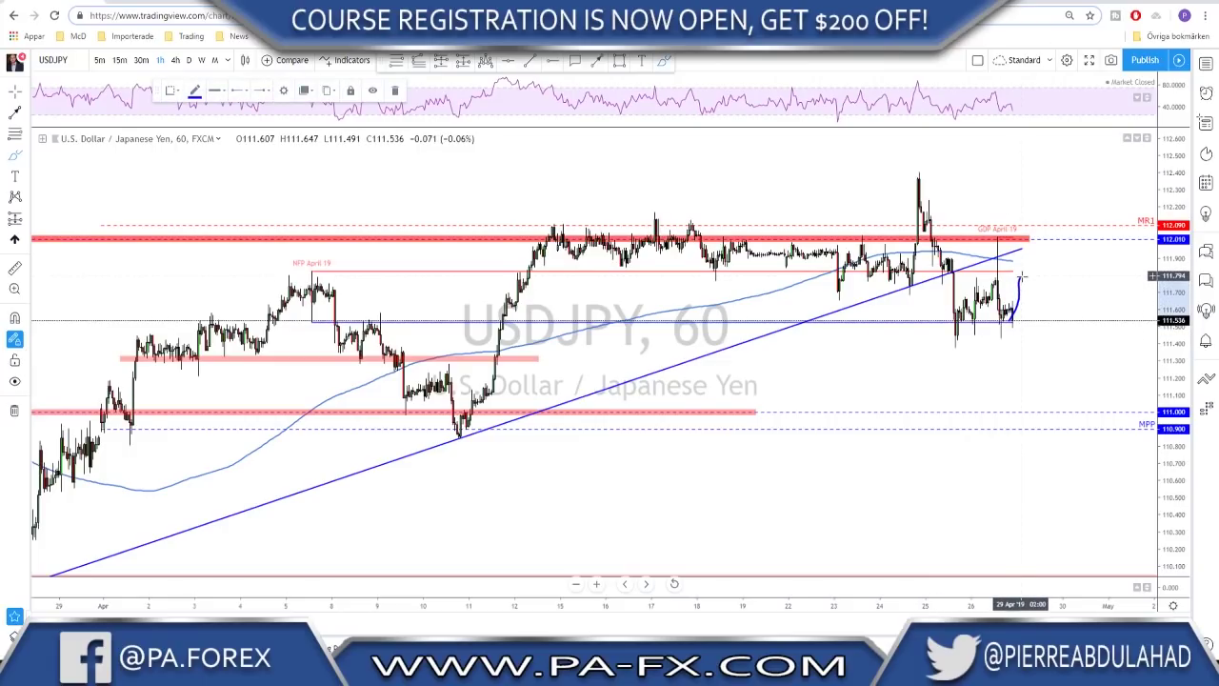
pyautogui.moveTo(1025, 274)
pyautogui.mouseDown()
pyautogui.moveTo(1034, 317)
pyautogui.moveTo(1044, 273)
pyautogui.mouseUp()
pyautogui.moveTo(949, 303); pyautogui.dragTo(1024, 263)
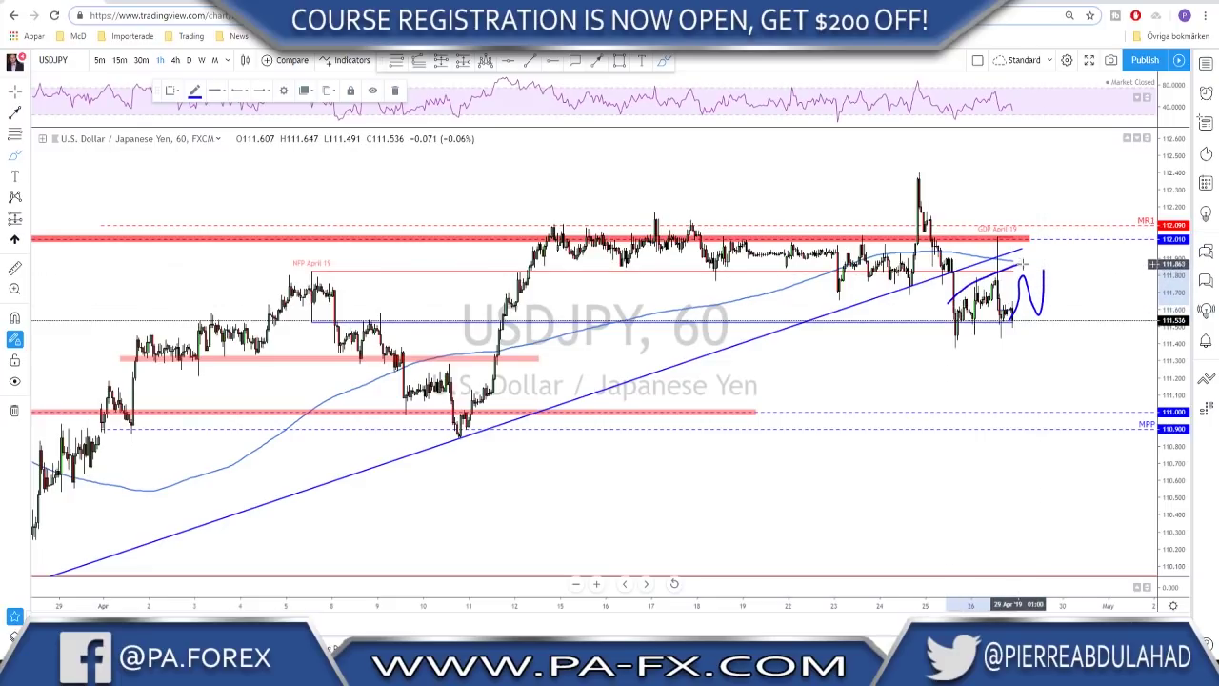
pyautogui.moveTo(946, 349)
pyautogui.mouseDown()
pyautogui.moveTo(1069, 297)
pyautogui.moveTo(1110, 417)
pyautogui.mouseUp()
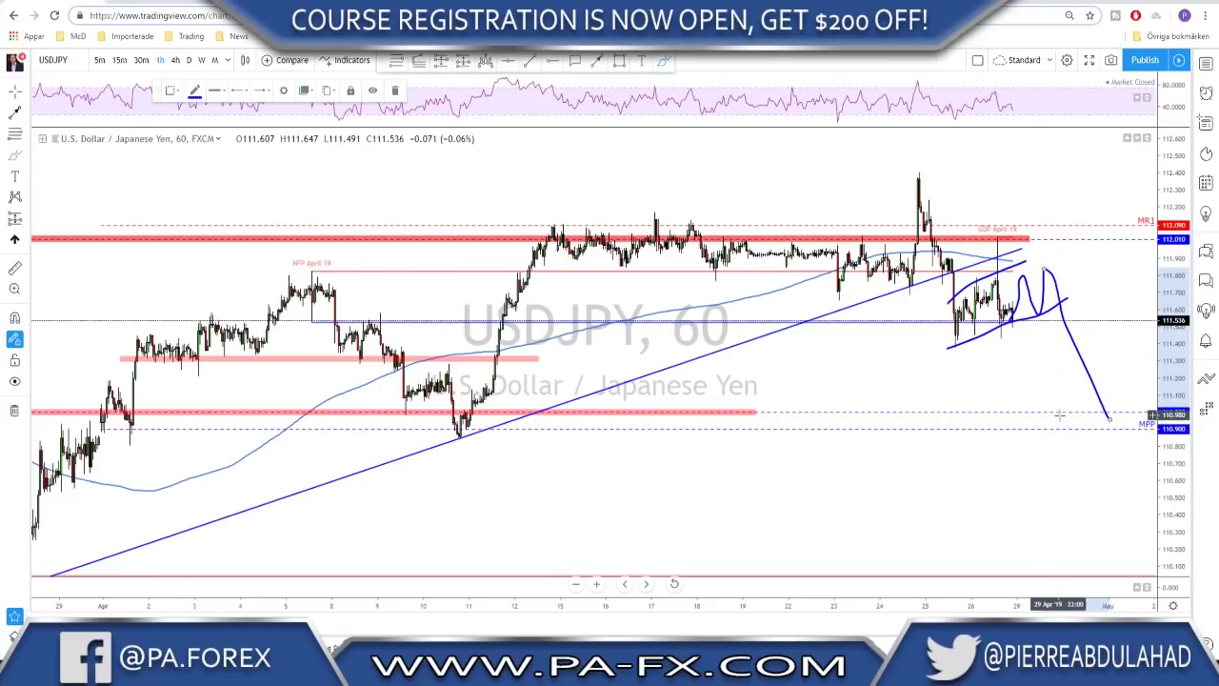
# Examine the sketched USDJPY channel and breakdown against the hourly price action and rising trendline since late March.
pyautogui.scroll(-2, 1061, 416)
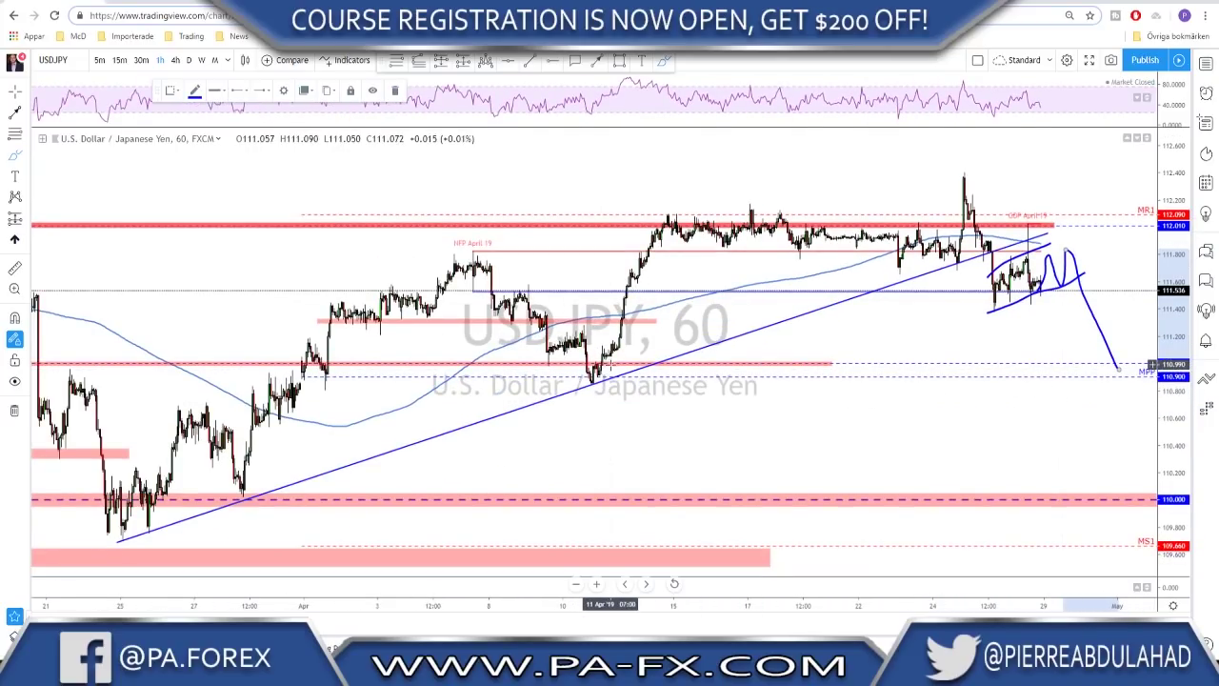
pyautogui.scroll(1, 812, 362)
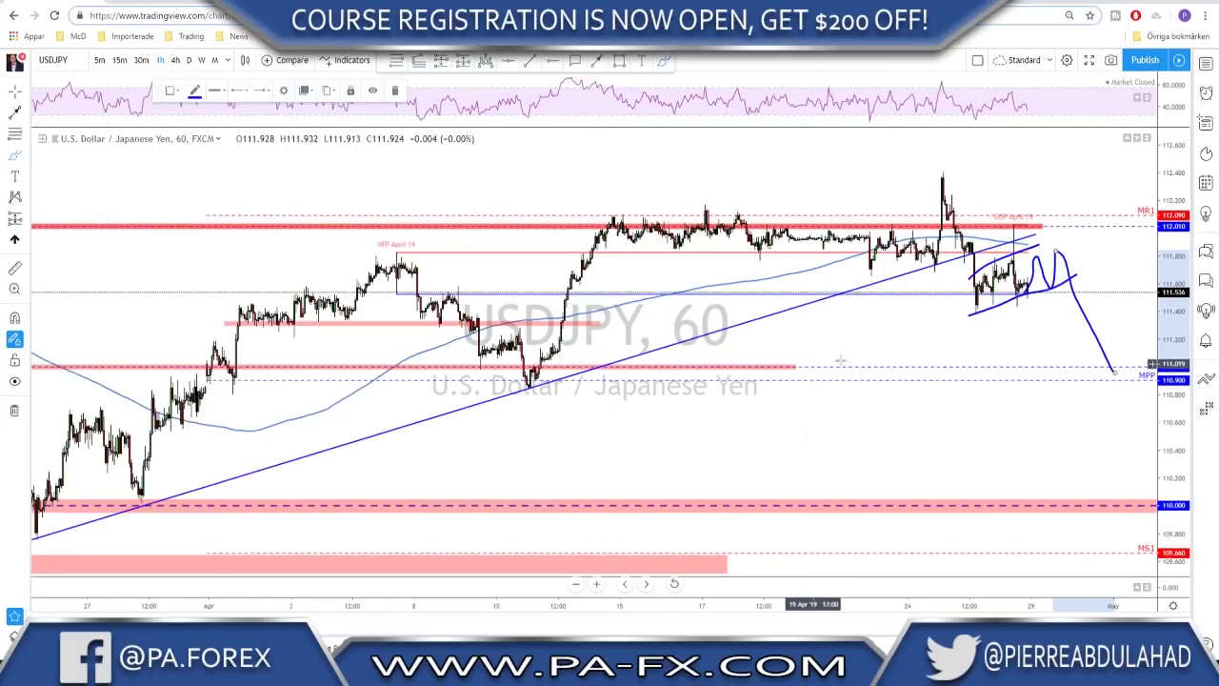
pyautogui.scroll(-1, 769, 345)
pyautogui.scroll(-1, 769, 346)
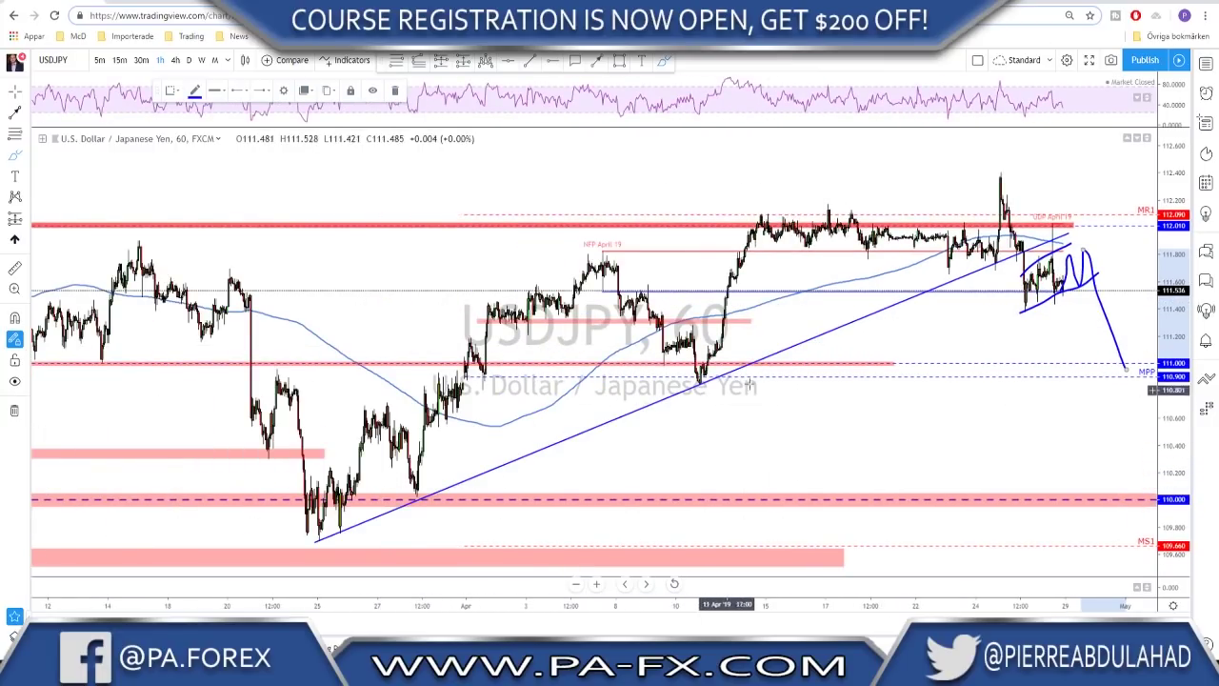
pyautogui.scroll(2, 1009, 303)
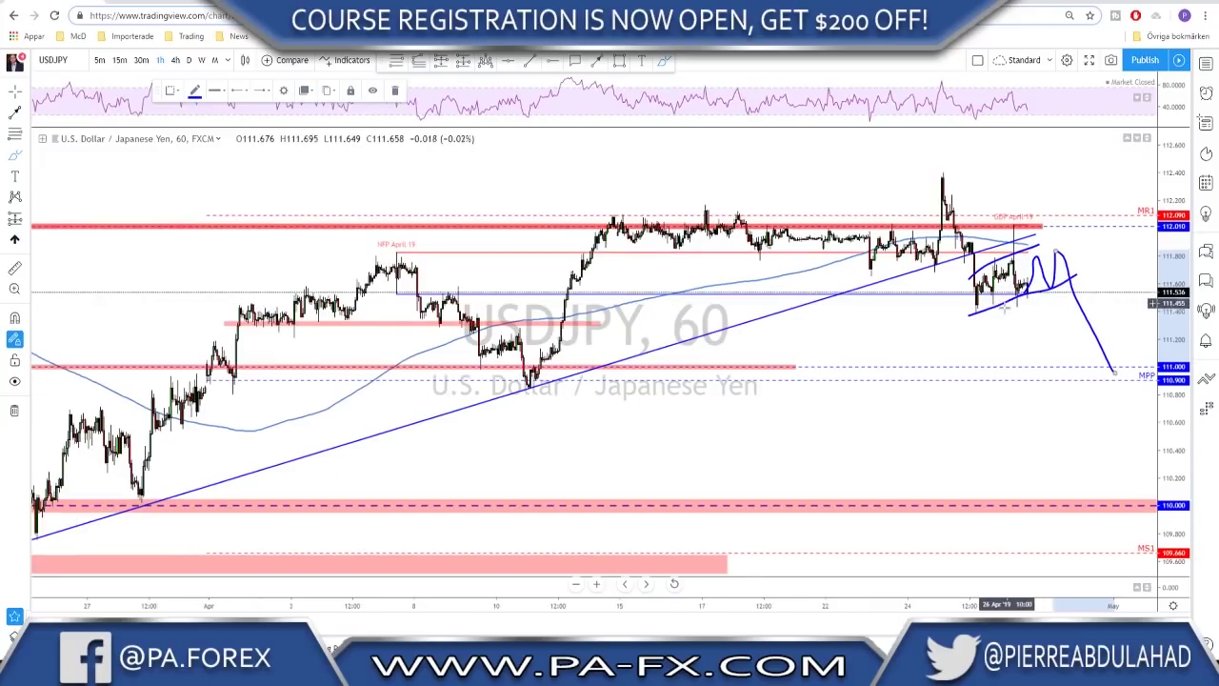
pyautogui.scroll(-1, 1038, 307)
pyautogui.scroll(1, 1080, 315)
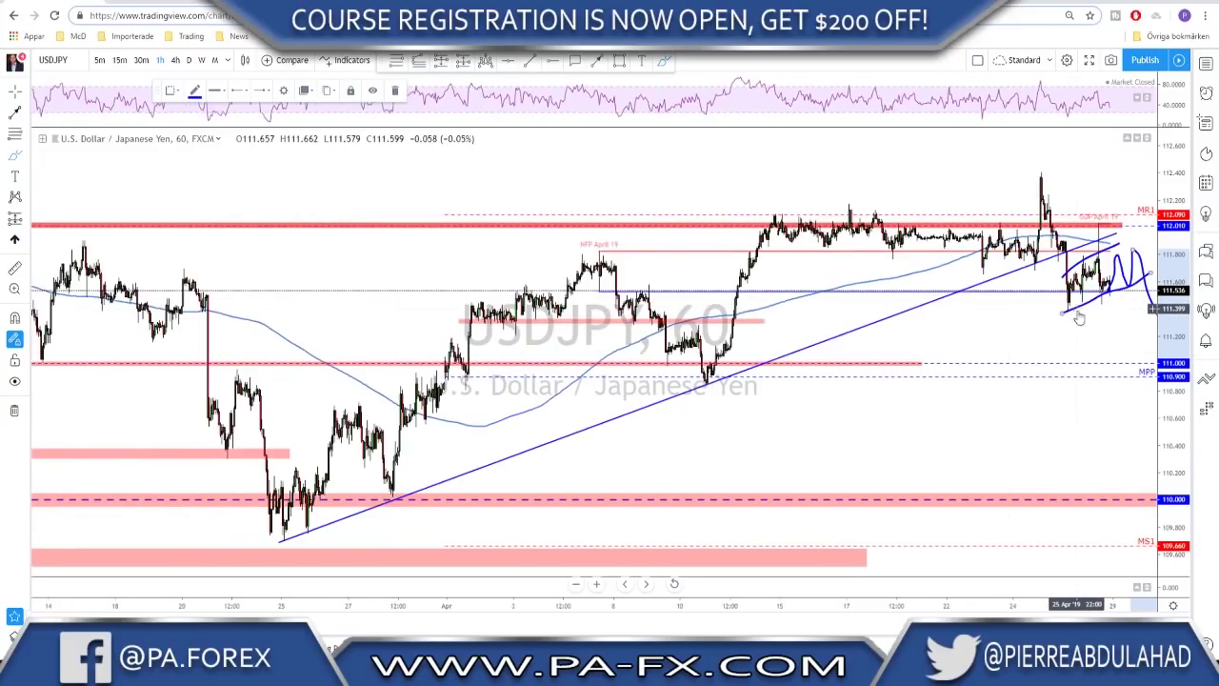
pyautogui.scroll(-1, 1110, 312)
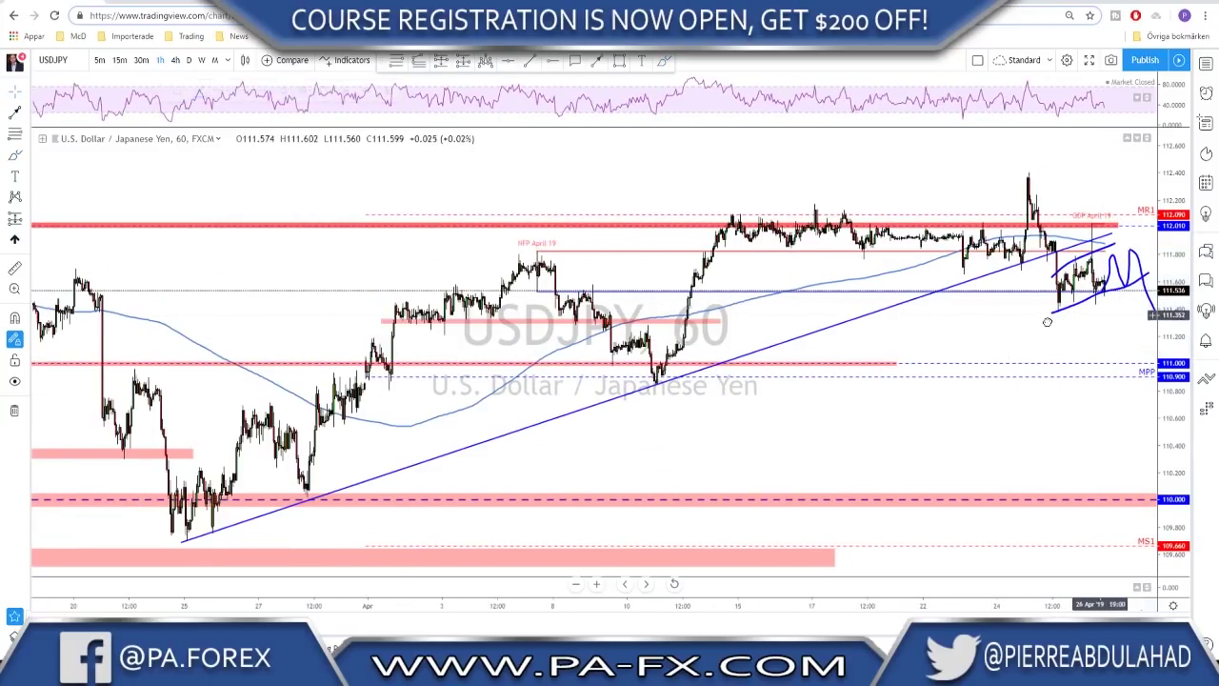
pyautogui.moveTo(1041, 329); pyautogui.dragTo(902, 350)
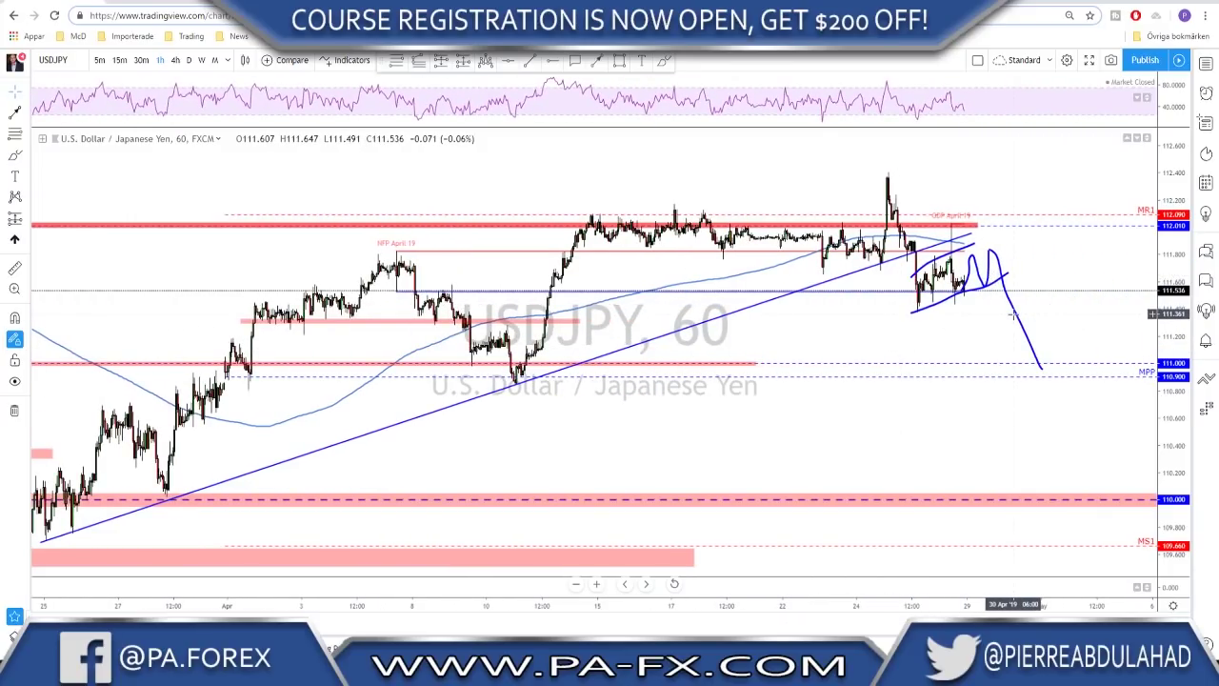
# Switch to the USDCHF weekly chart and bring the candles since 2015 into view.
pyautogui.press('Down')
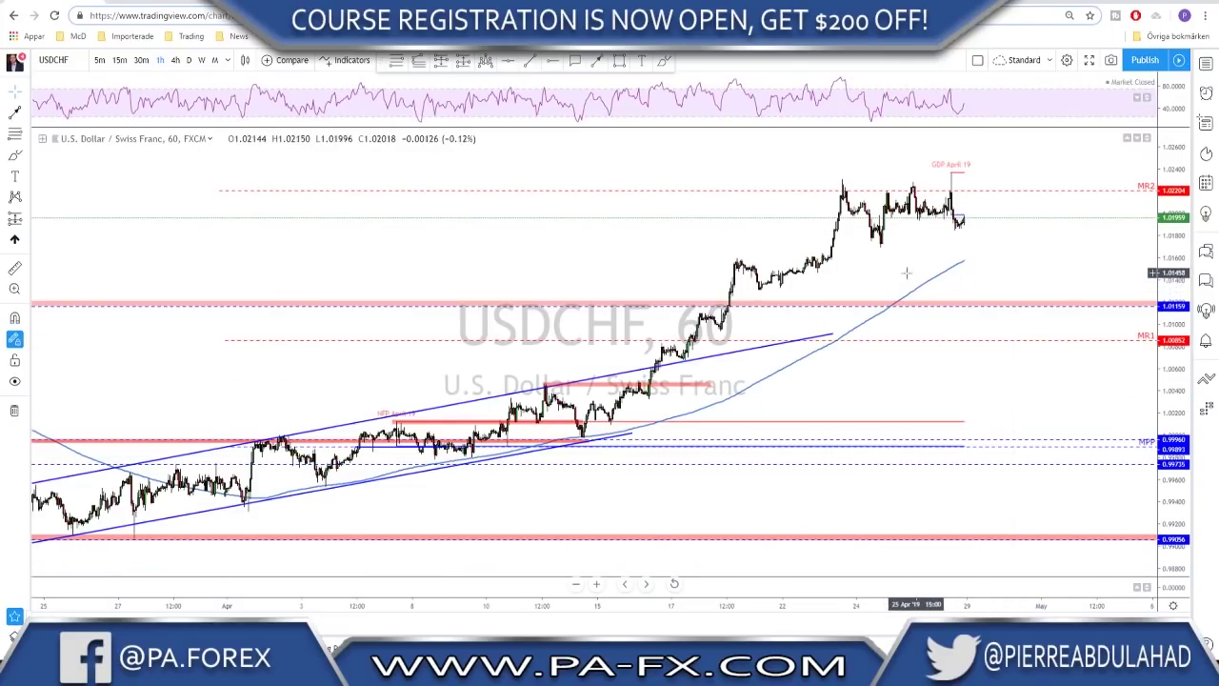
pyautogui.click(188, 60)
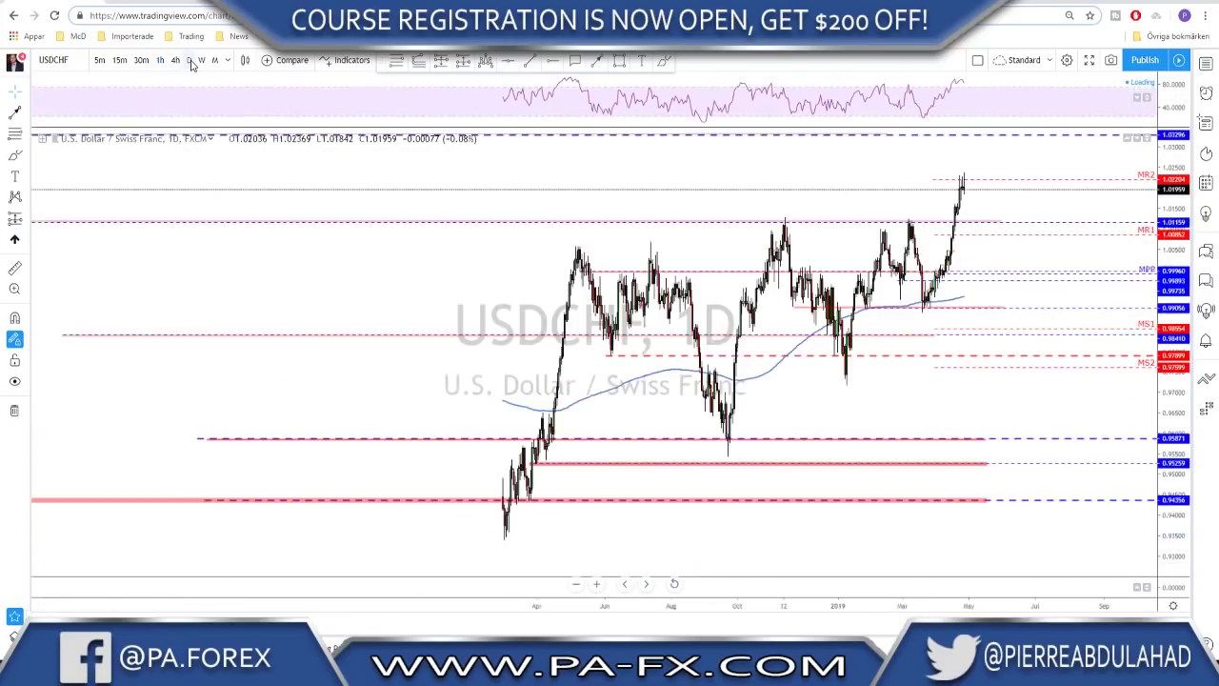
pyautogui.click(201, 60)
pyautogui.scroll(2, 658, 376)
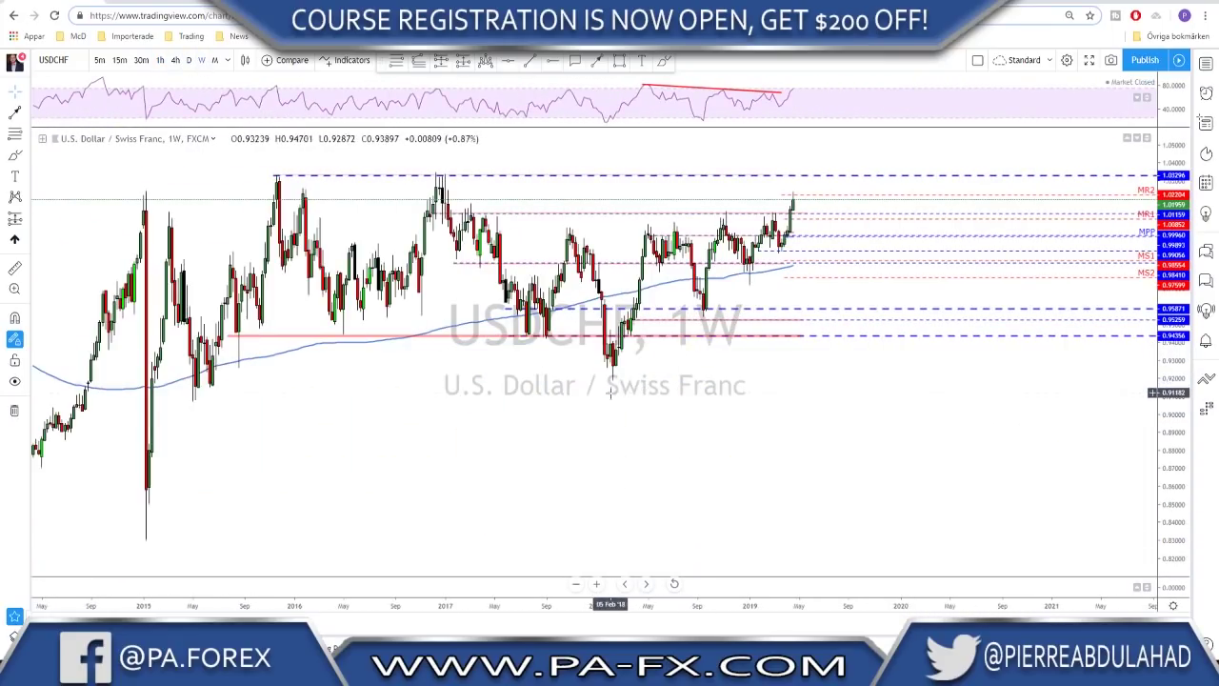
# Circle the late-2015 and late-2016 weekly highs near the 1.03296 level with the Brush, and undo both circles.
pyautogui.click(666, 61)
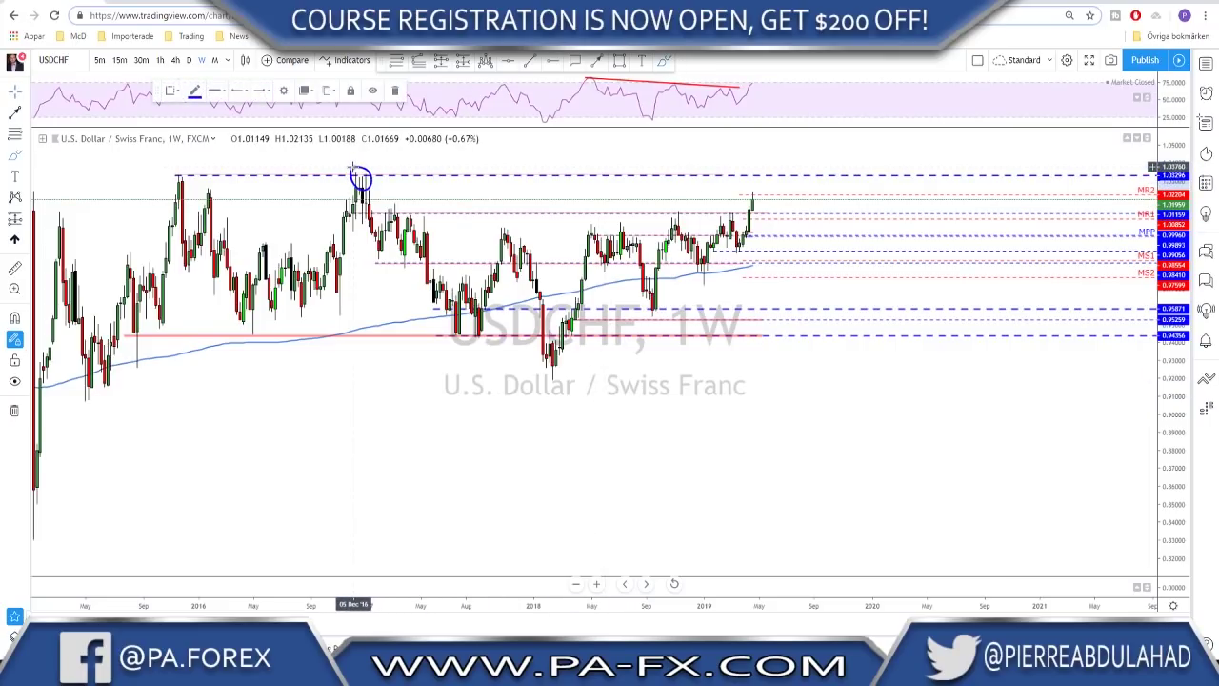
pyautogui.moveTo(175, 172); pyautogui.dragTo(179, 195)
pyautogui.scroll(-1, 173, 190)
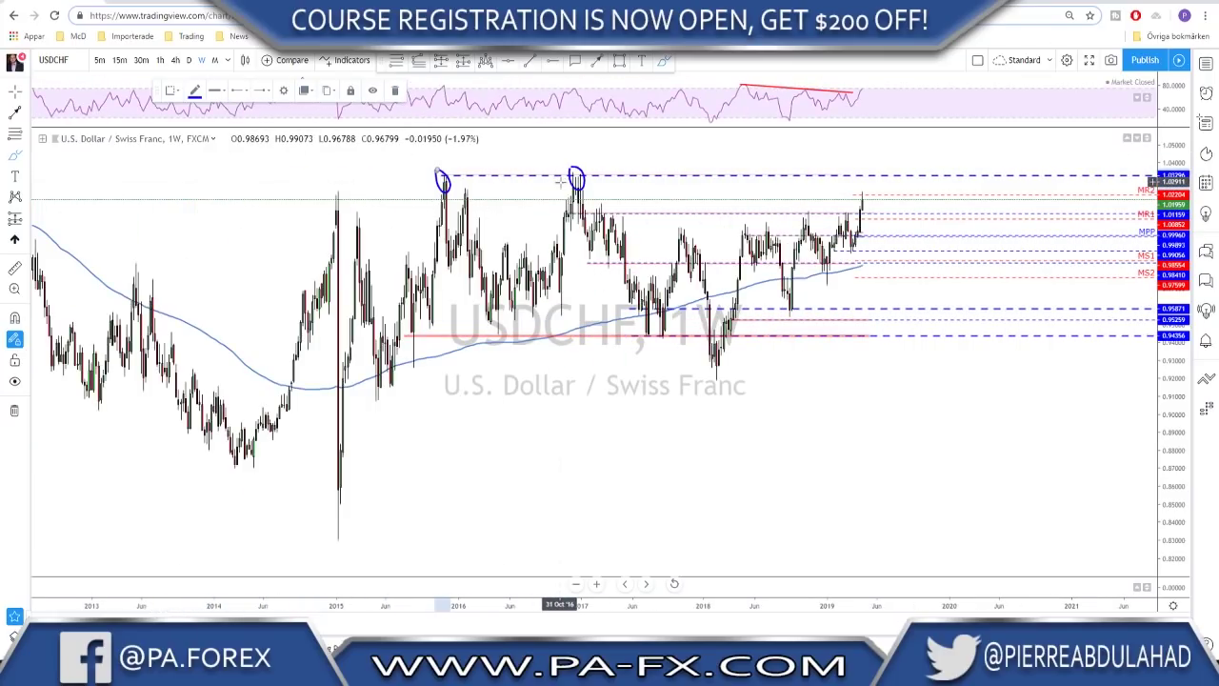
pyautogui.scroll(3, 561, 182)
pyautogui.hotkey('ctrl', 'z')
pyautogui.hotkey('ctrl', 'z')
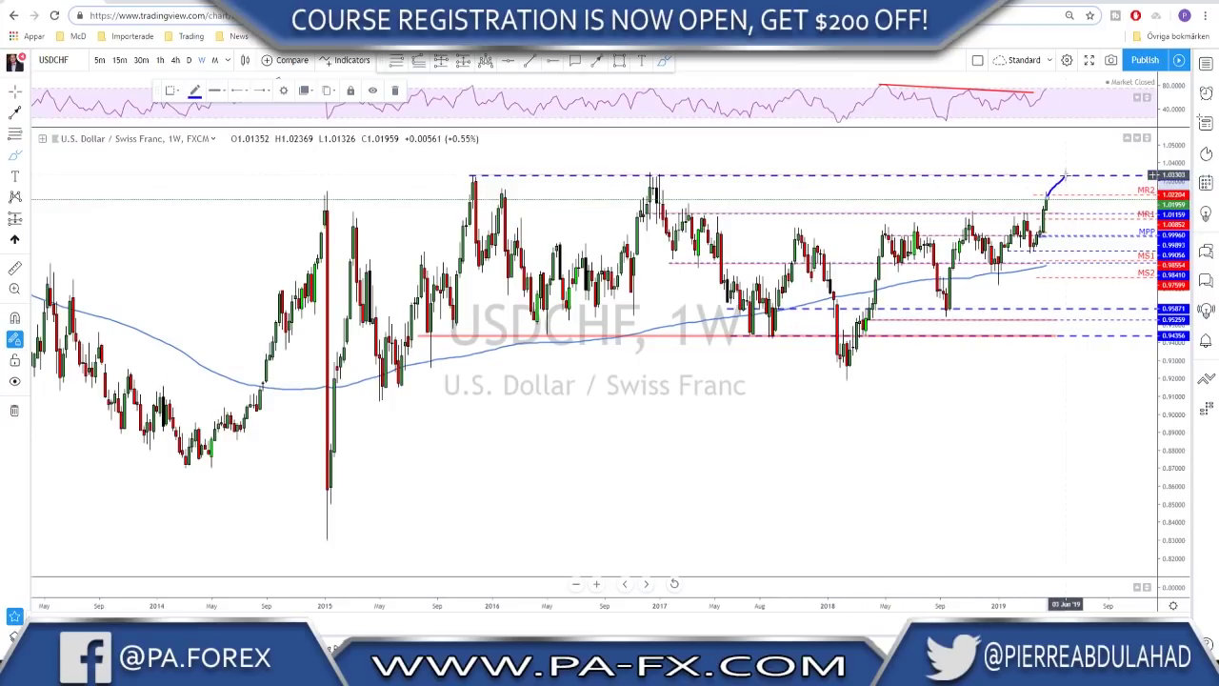
# Switch USDCHF to the daily chart and bring the price action since early 2018 into view.
pyautogui.scroll(2, 952, 200)
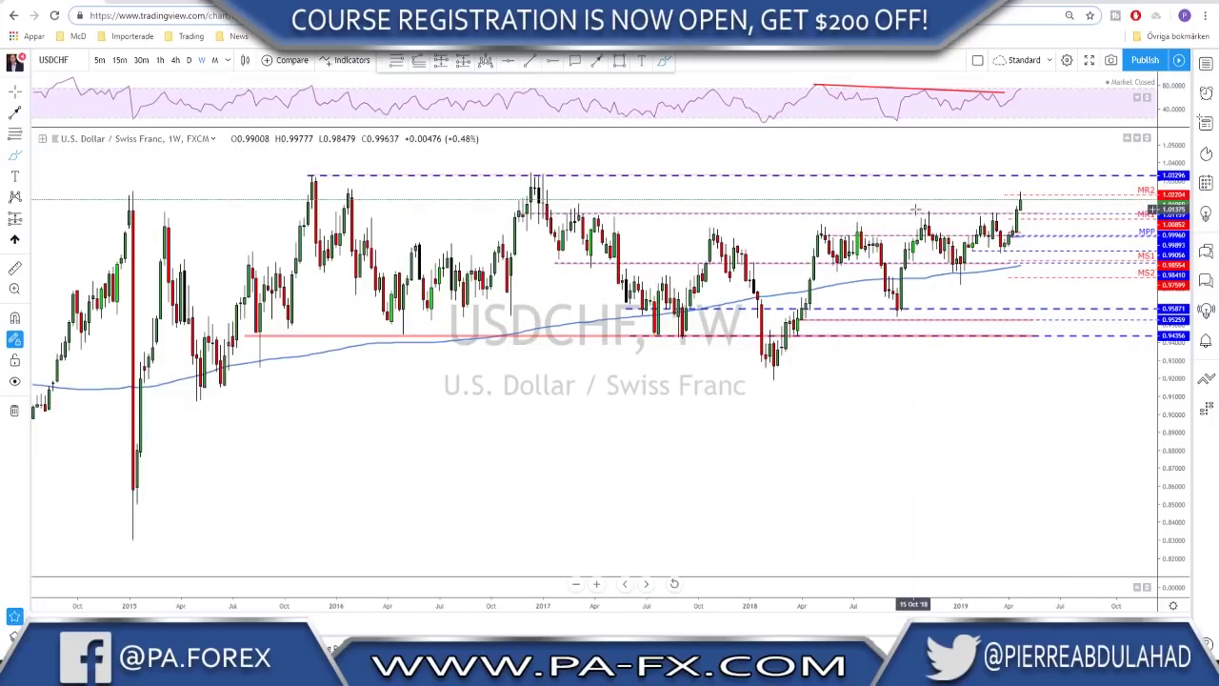
pyautogui.click(189, 60)
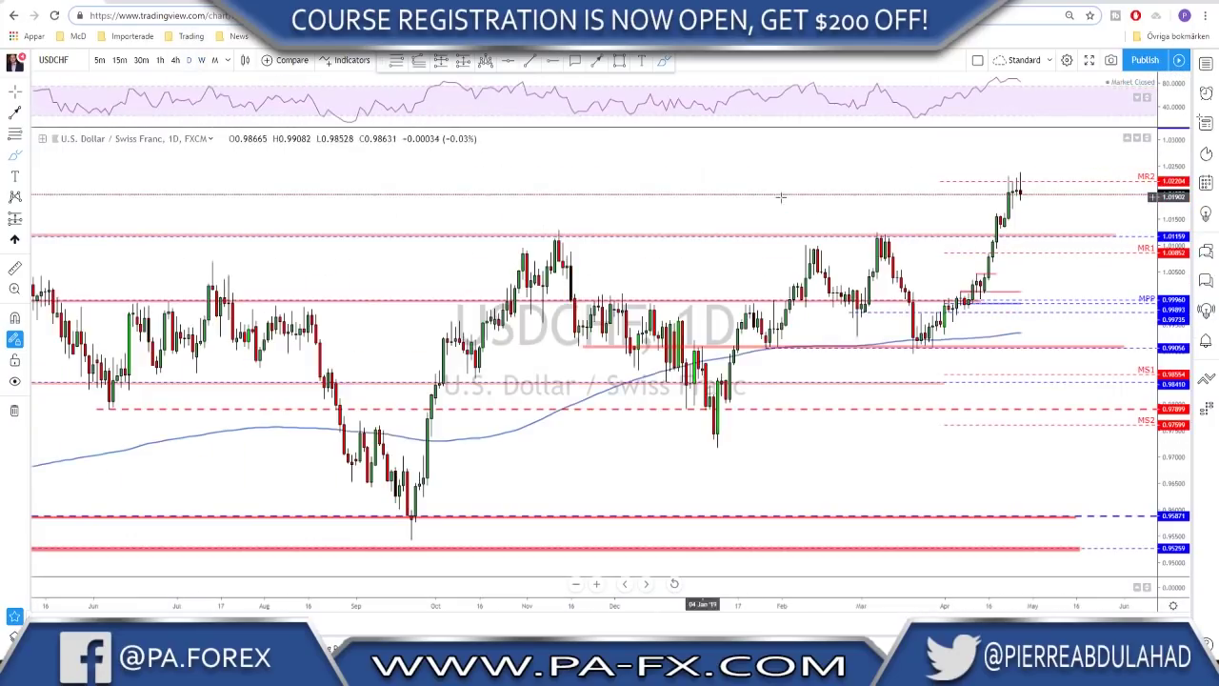
pyautogui.scroll(-1, 991, 286)
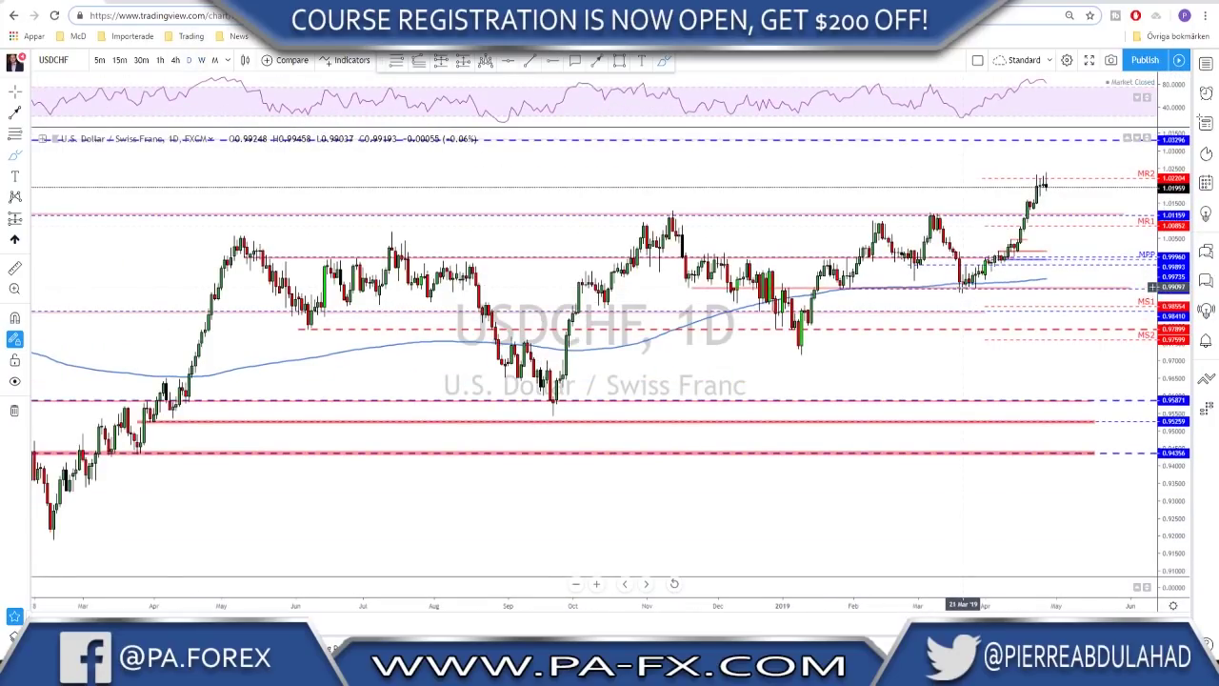
# Trace the rally from the late-March low to the current price, circle that low, and undo both sketches.
pyautogui.moveTo(963, 286)
pyautogui.mouseDown()
pyautogui.moveTo(1001, 257)
pyautogui.moveTo(1046, 181)
pyautogui.mouseUp()
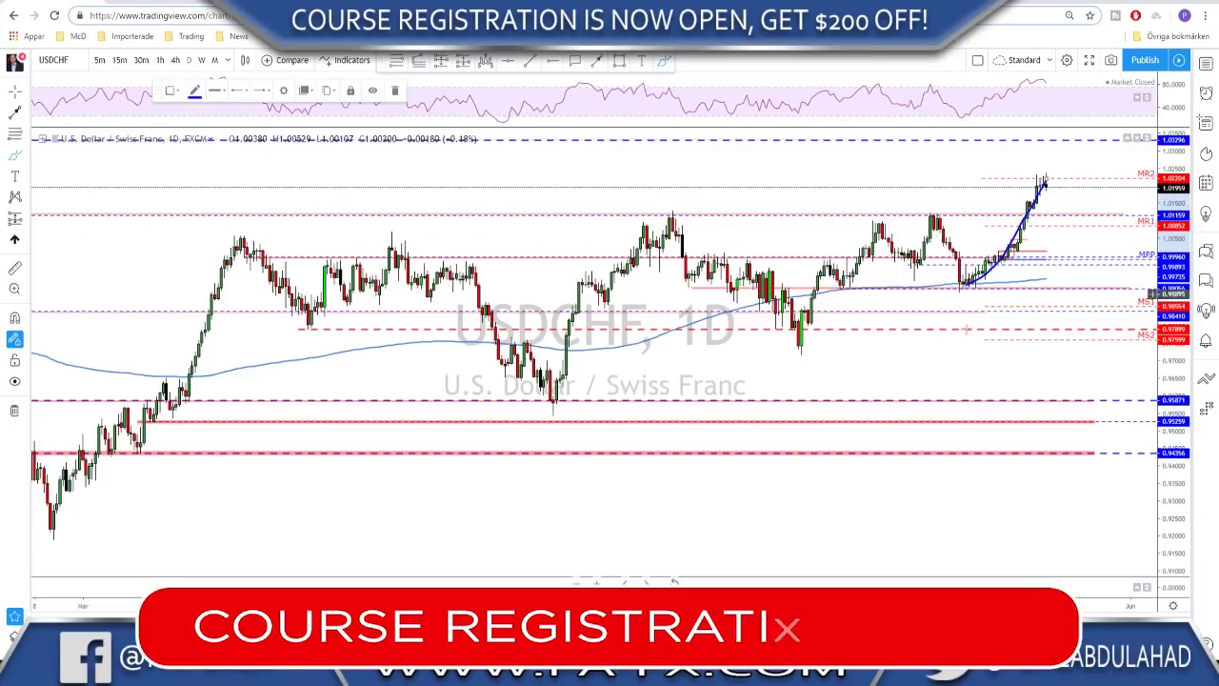
pyautogui.moveTo(977, 274)
pyautogui.mouseDown()
pyautogui.moveTo(962, 288)
pyautogui.moveTo(971, 284)
pyautogui.mouseUp()
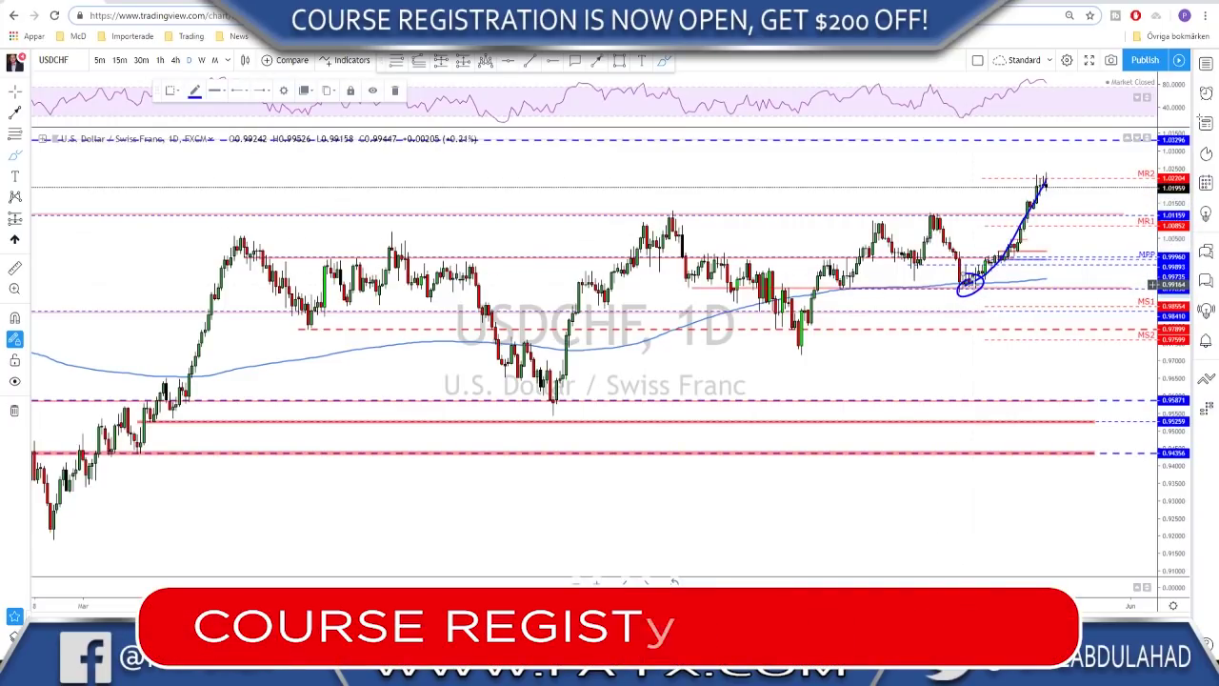
pyautogui.hotkey('ctrl', 'z')
pyautogui.hotkey('ctrl', 'z')
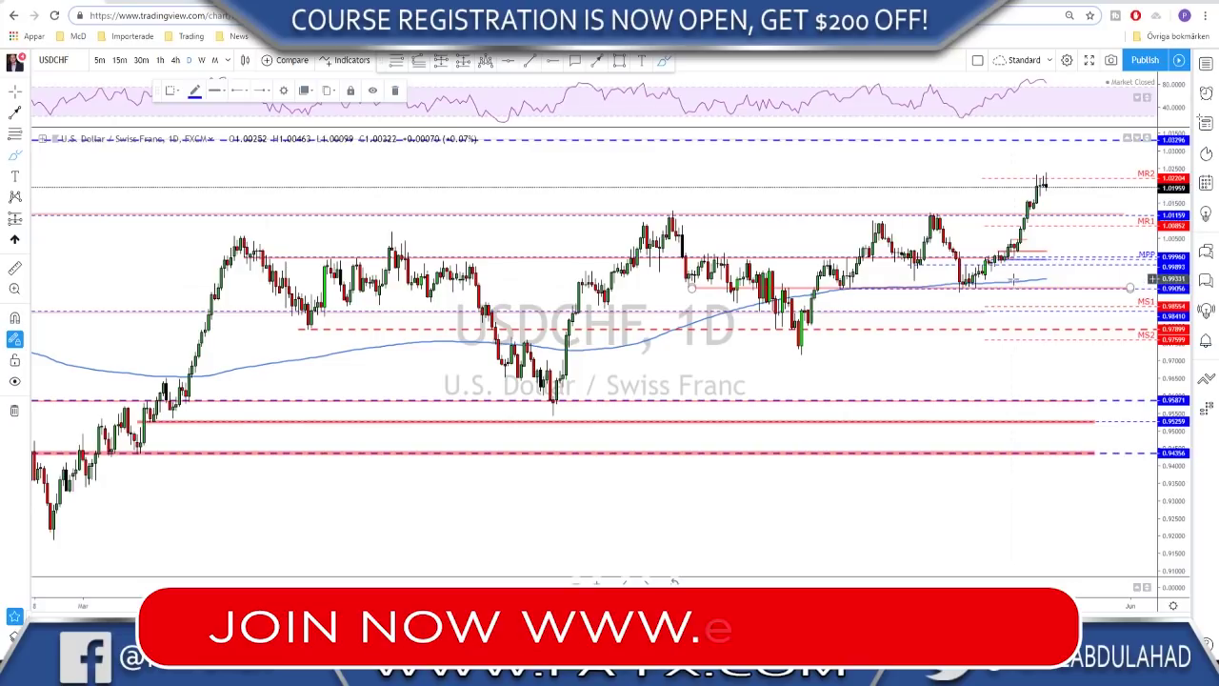
# Circle the latest daily candles around the MR2 level at 1.02204 with the Brush, and undo the circle.
pyautogui.scroll(3, 1012, 284)
pyautogui.scroll(2, 957, 262)
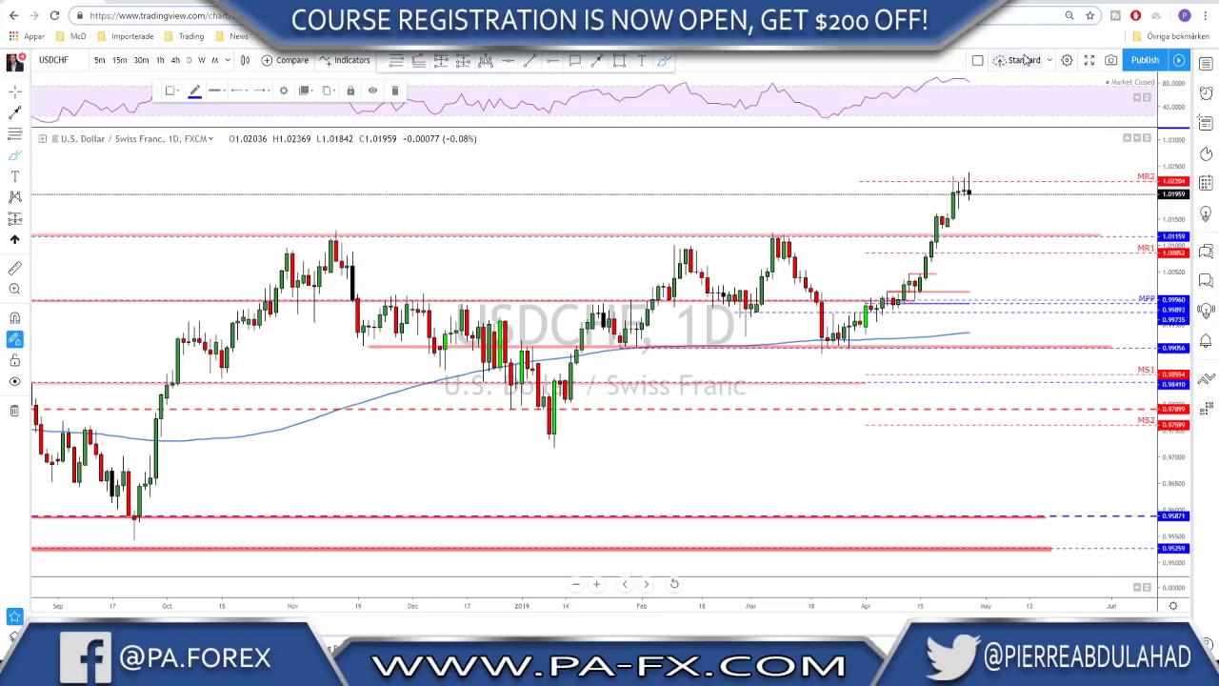
pyautogui.click(937, 82)
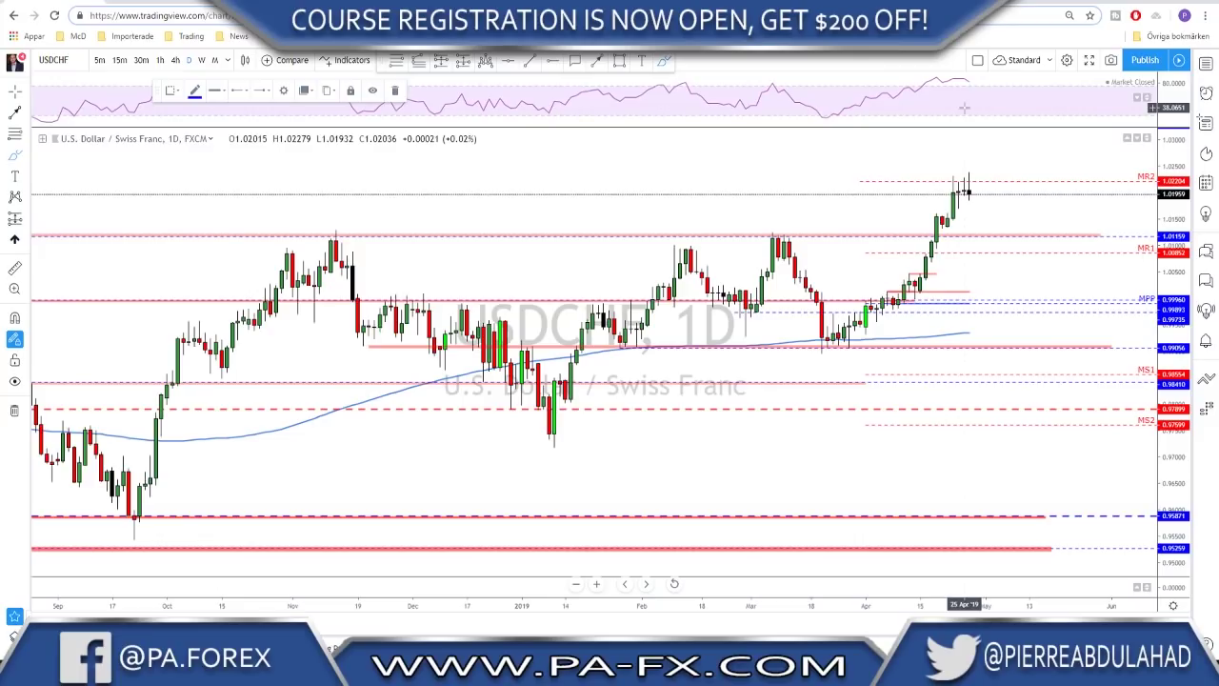
pyautogui.scroll(1, 943, 205)
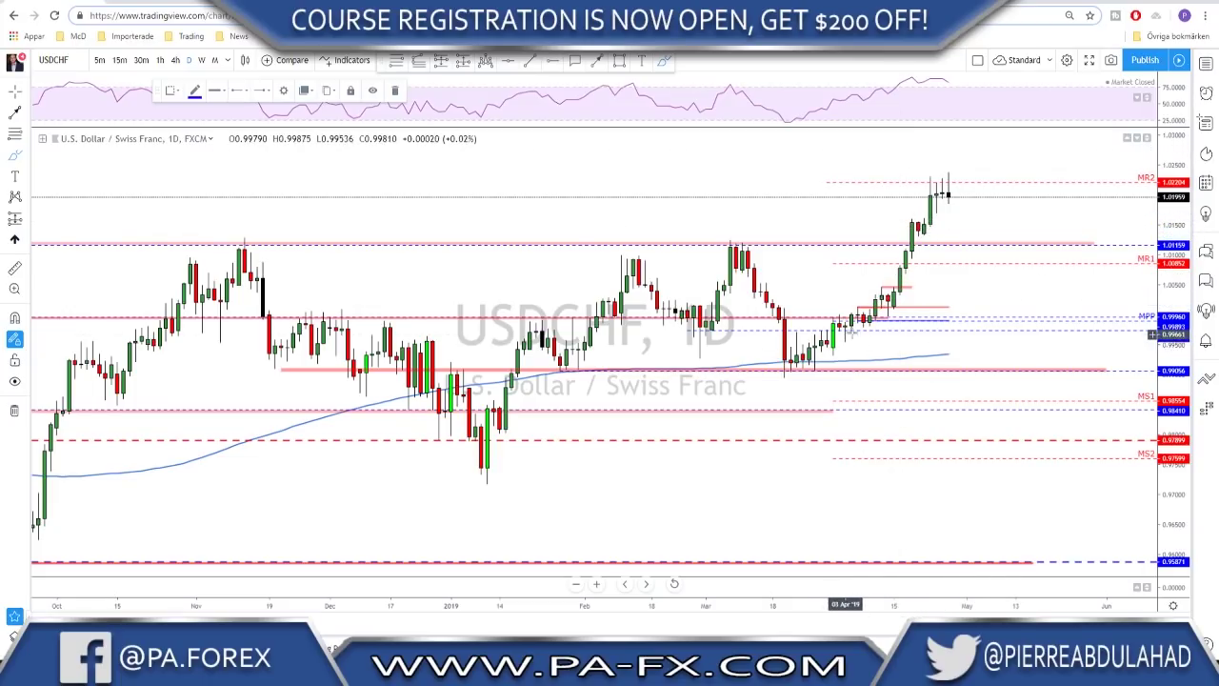
pyautogui.scroll(2, 939, 238)
pyautogui.moveTo(937, 179)
pyautogui.mouseDown()
pyautogui.moveTo(922, 169)
pyautogui.moveTo(900, 195)
pyautogui.moveTo(945, 190)
pyautogui.moveTo(913, 171)
pyautogui.mouseUp()
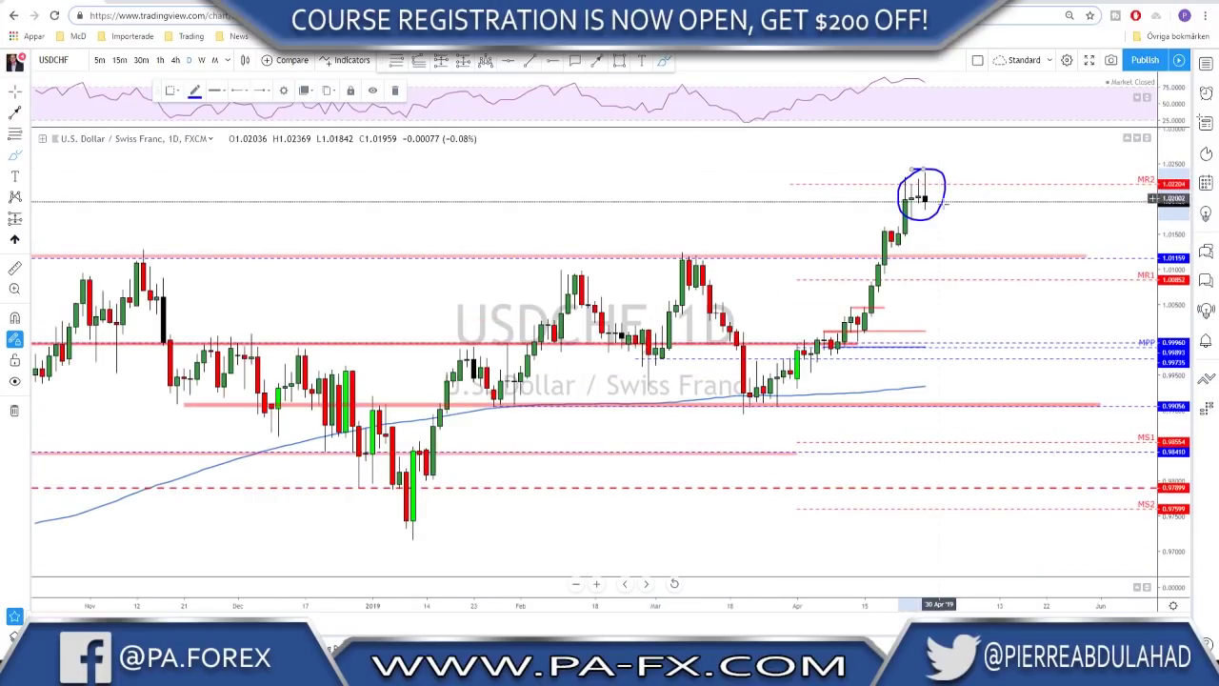
pyautogui.hotkey('ctrl', 'z')
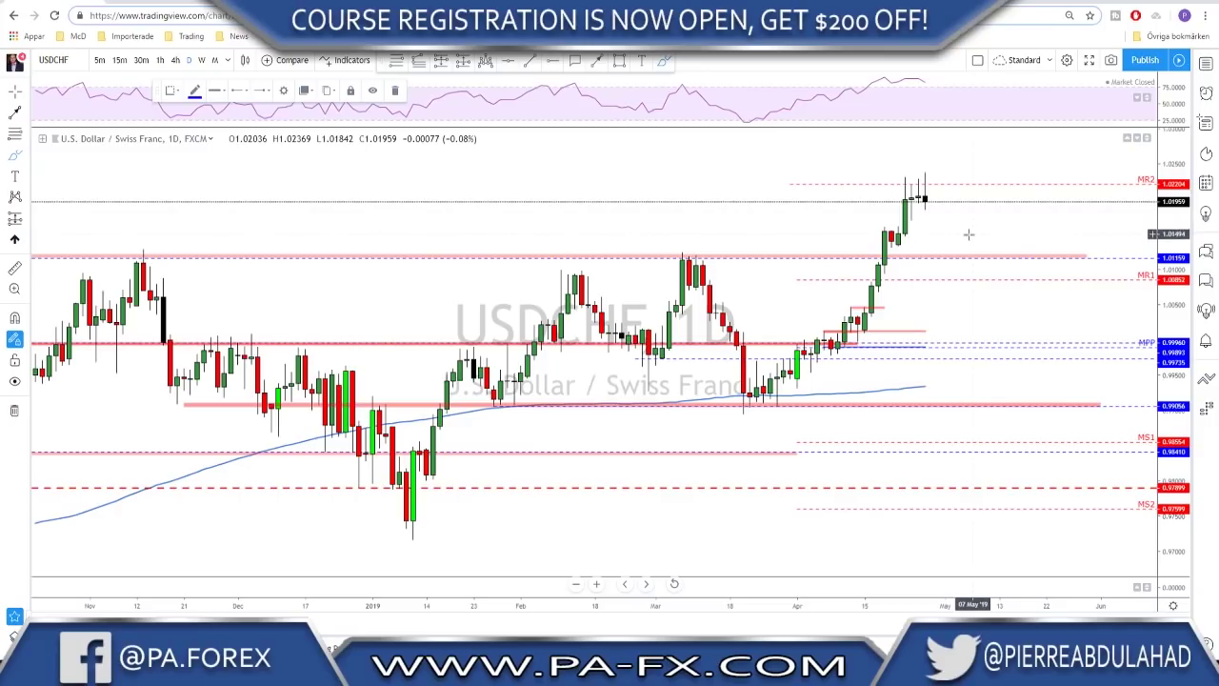
# Sketch a drop from the current price to the 1.01159 zone and a line along that zone from October 2018 to mid-May 2019, removing both.
pyautogui.scroll(1, 927, 221)
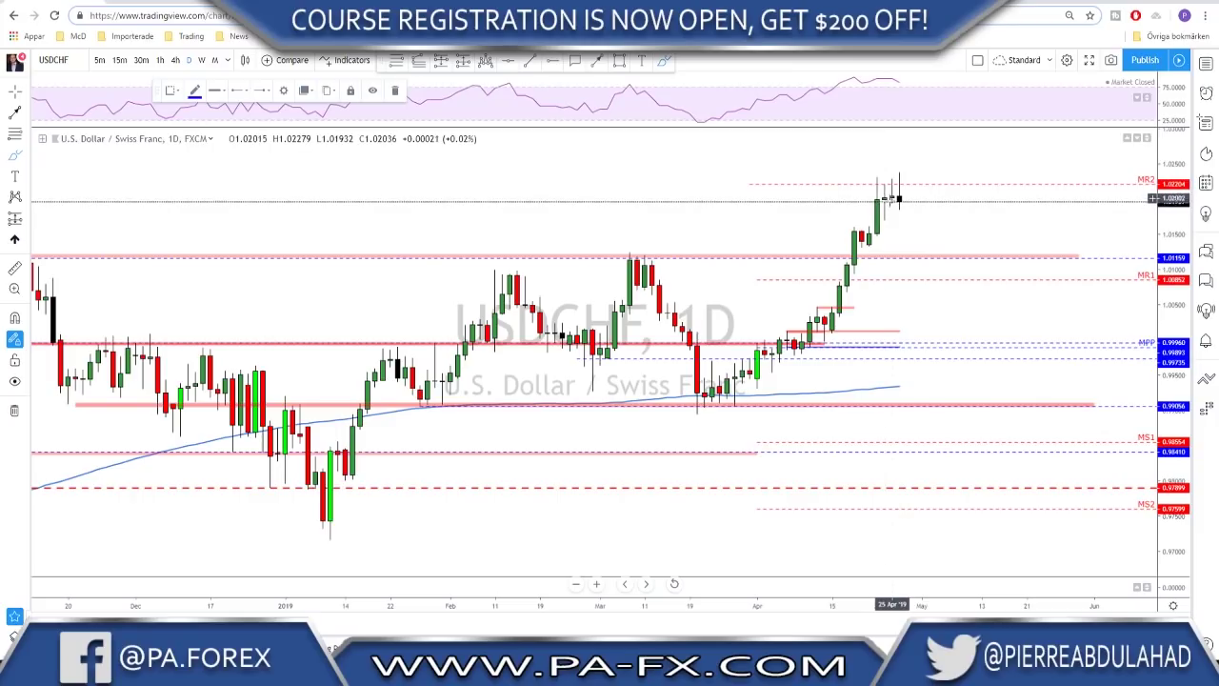
pyautogui.scroll(-2, 895, 198)
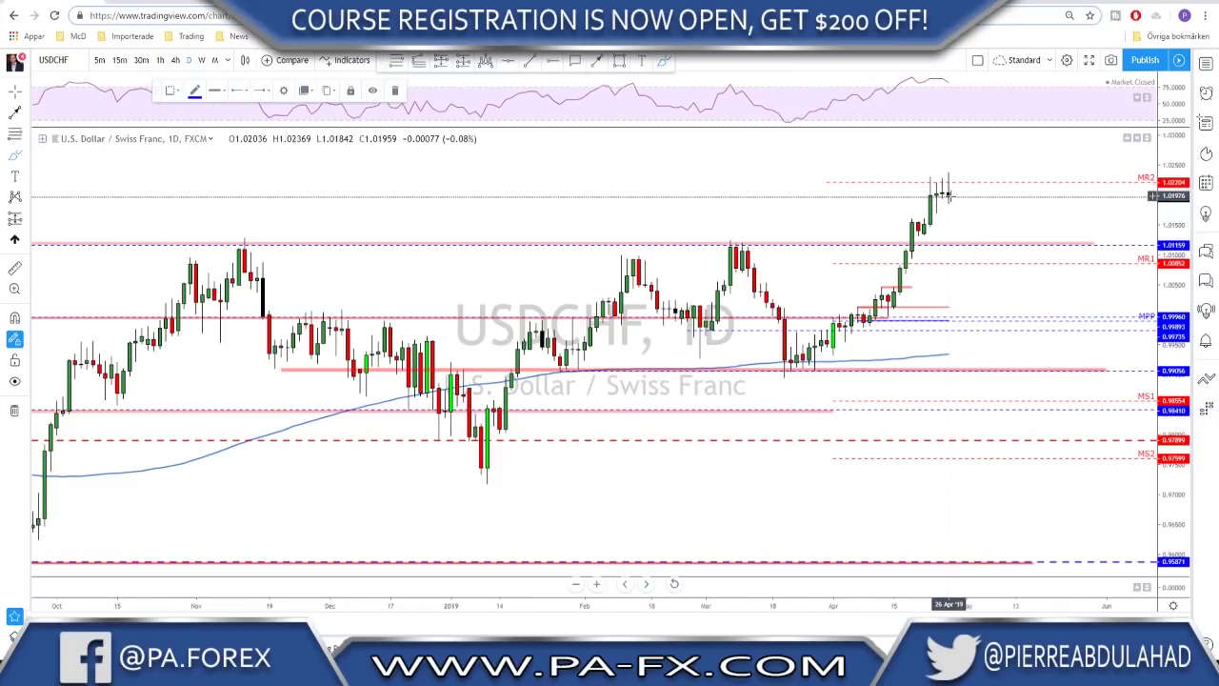
pyautogui.moveTo(960, 220); pyautogui.dragTo(966, 242)
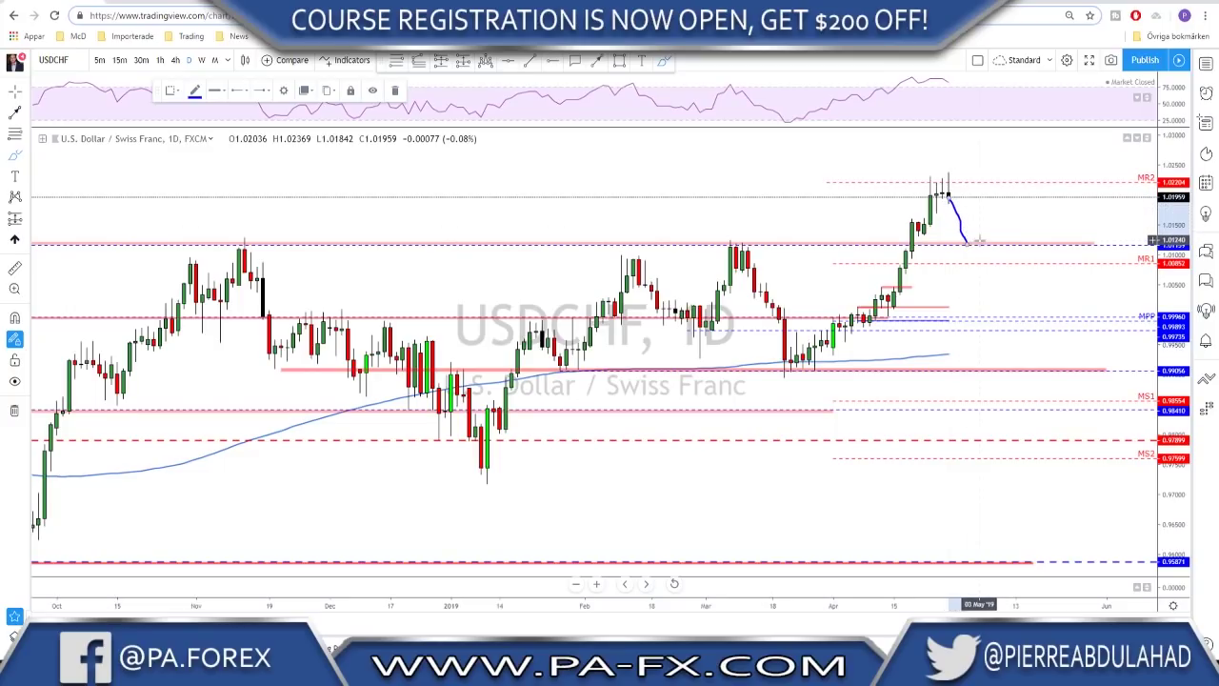
pyautogui.scroll(-3, 979, 242)
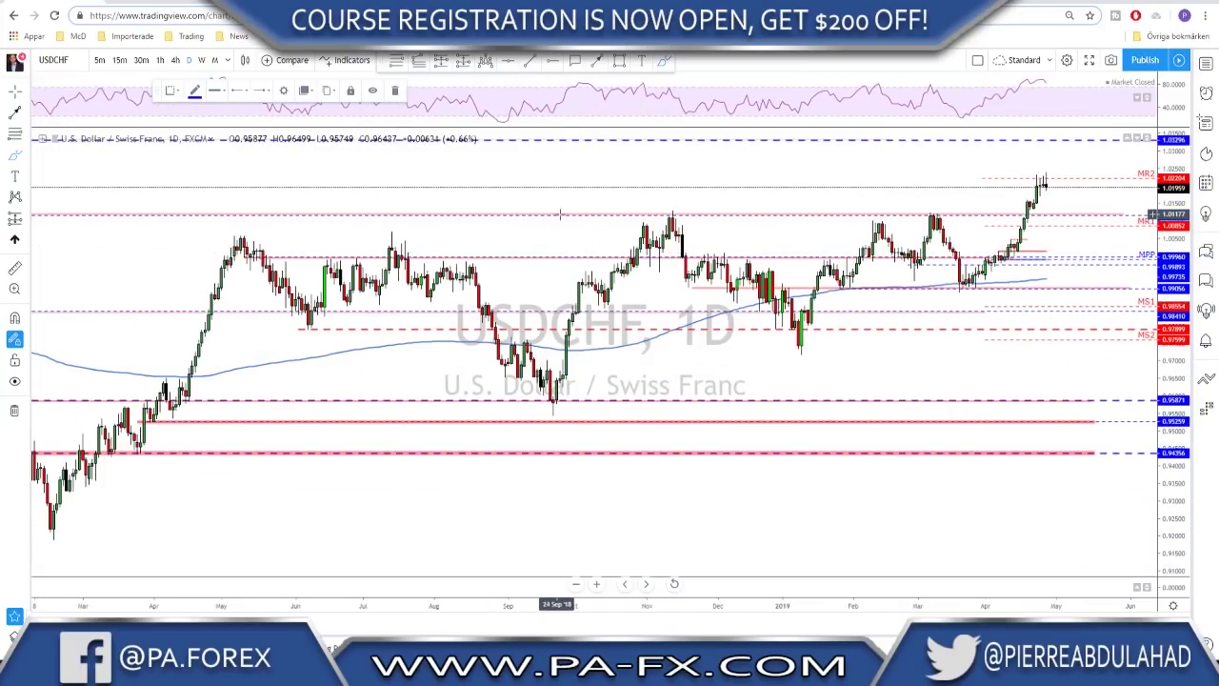
pyautogui.moveTo(562, 215); pyautogui.dragTo(1083, 213)
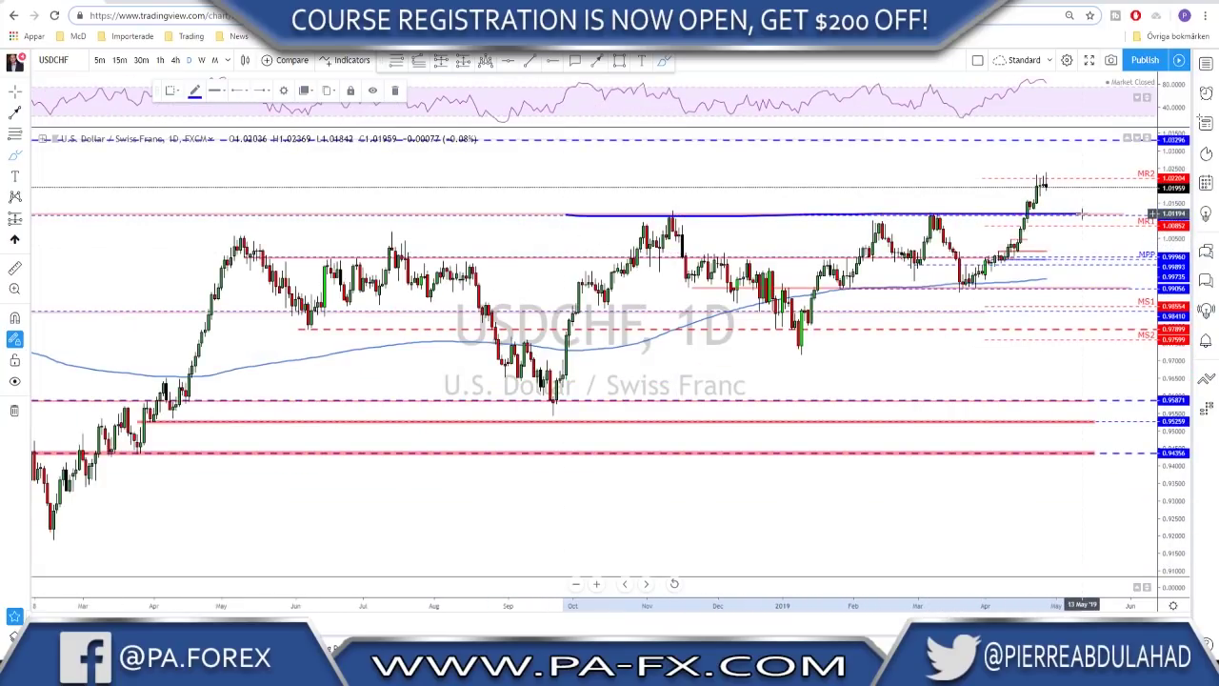
pyautogui.press('Delete')
# Switch to the 4-hour chart and examine the late-April candles around the MR2 level above the rising channel.
pyautogui.scroll(2, 998, 215)
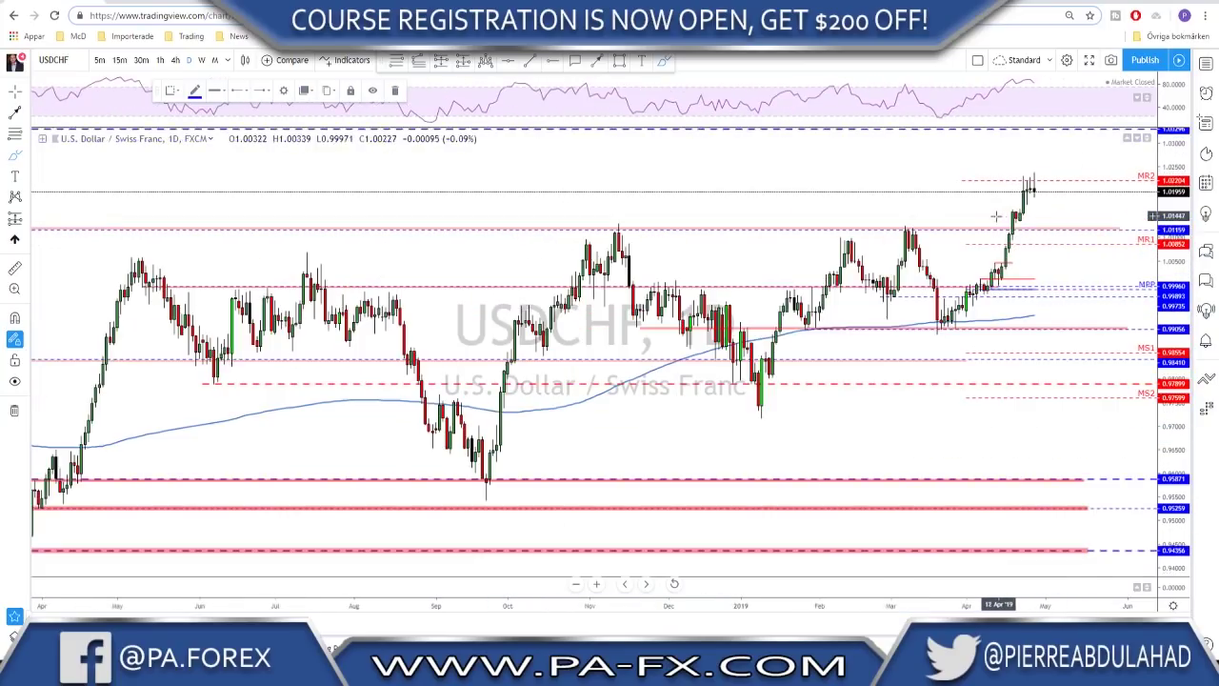
pyautogui.click(176, 60)
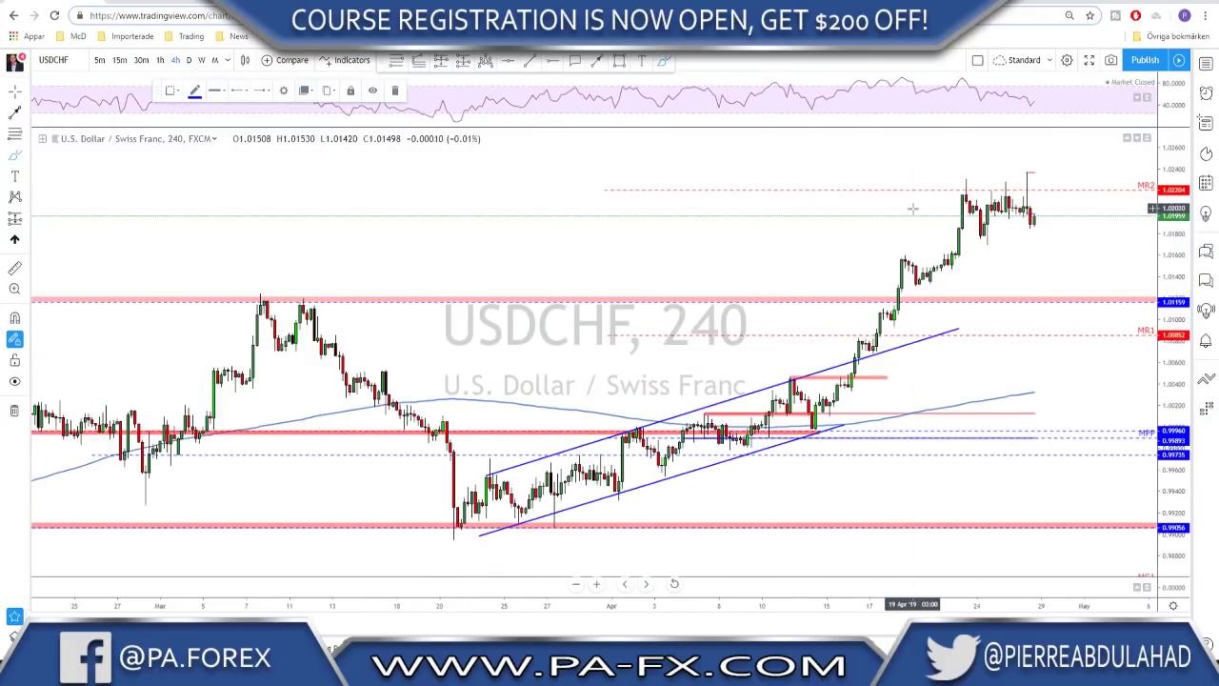
pyautogui.scroll(3, 890, 201)
pyautogui.scroll(1, 890, 201)
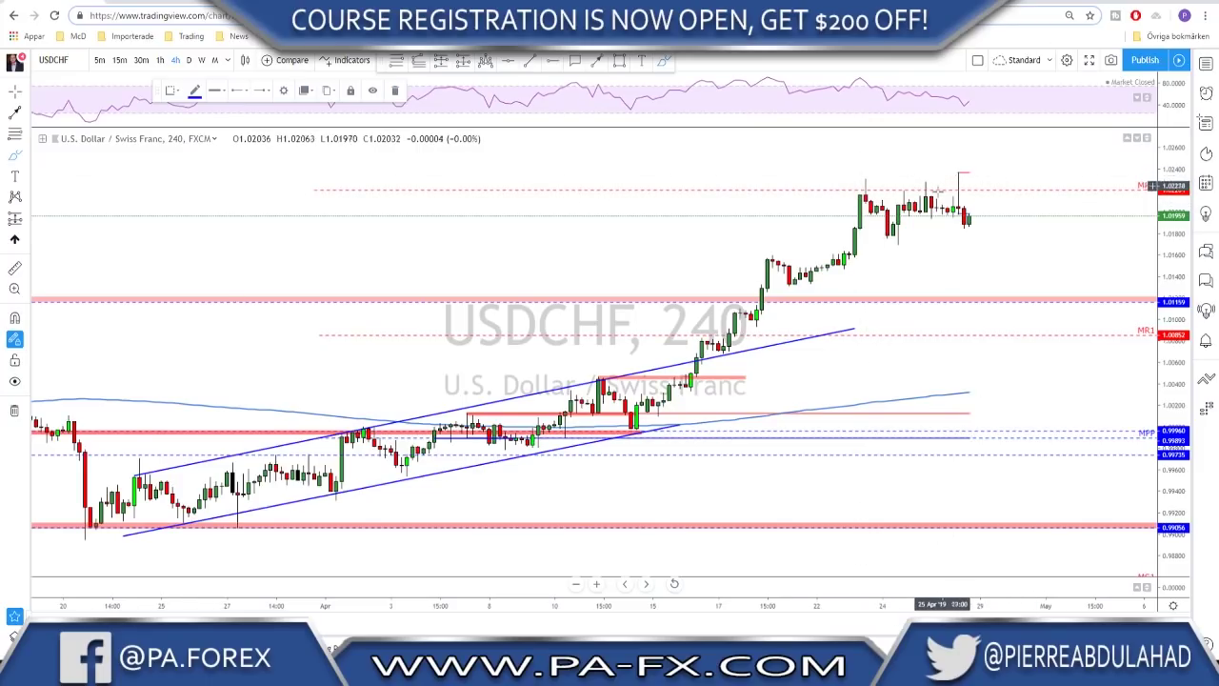
pyautogui.scroll(1, 923, 185)
pyautogui.moveTo(911, 208)
pyautogui.mouseDown()
pyautogui.moveTo(913, 167)
pyautogui.moveTo(920, 227)
pyautogui.mouseUp()
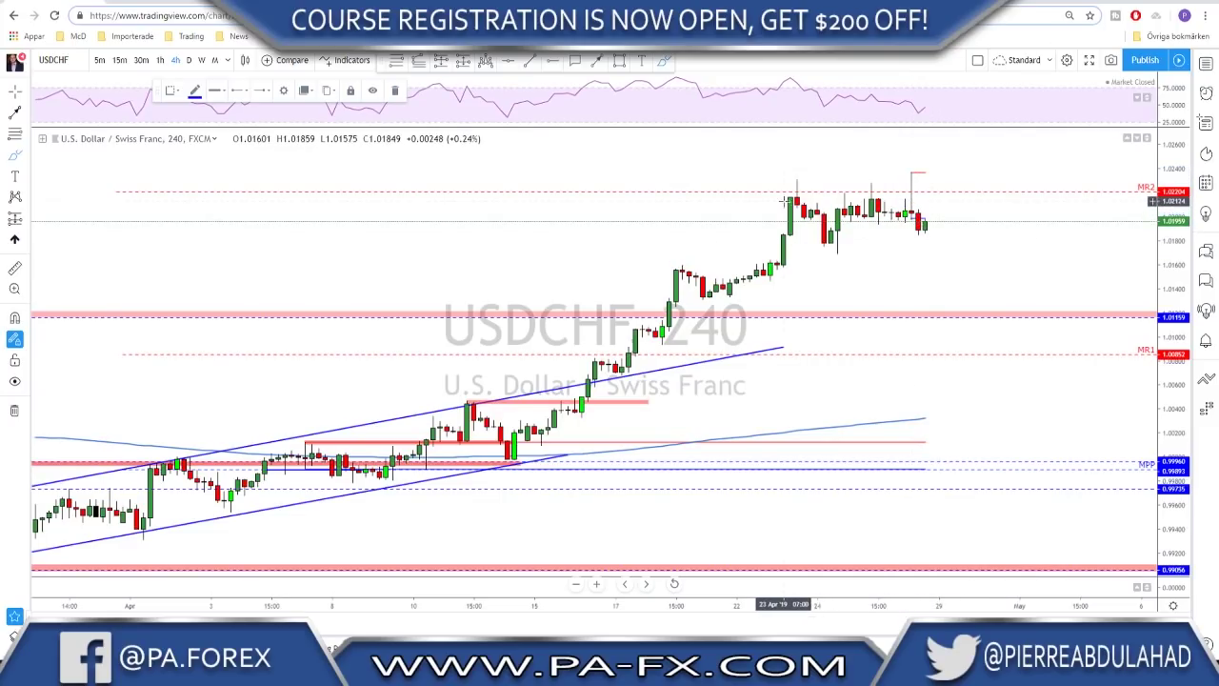
# Switch to the hourly chart and sketch a decline from the latest price down to the 1.01159 zone.
pyautogui.scroll(-4, 791, 238)
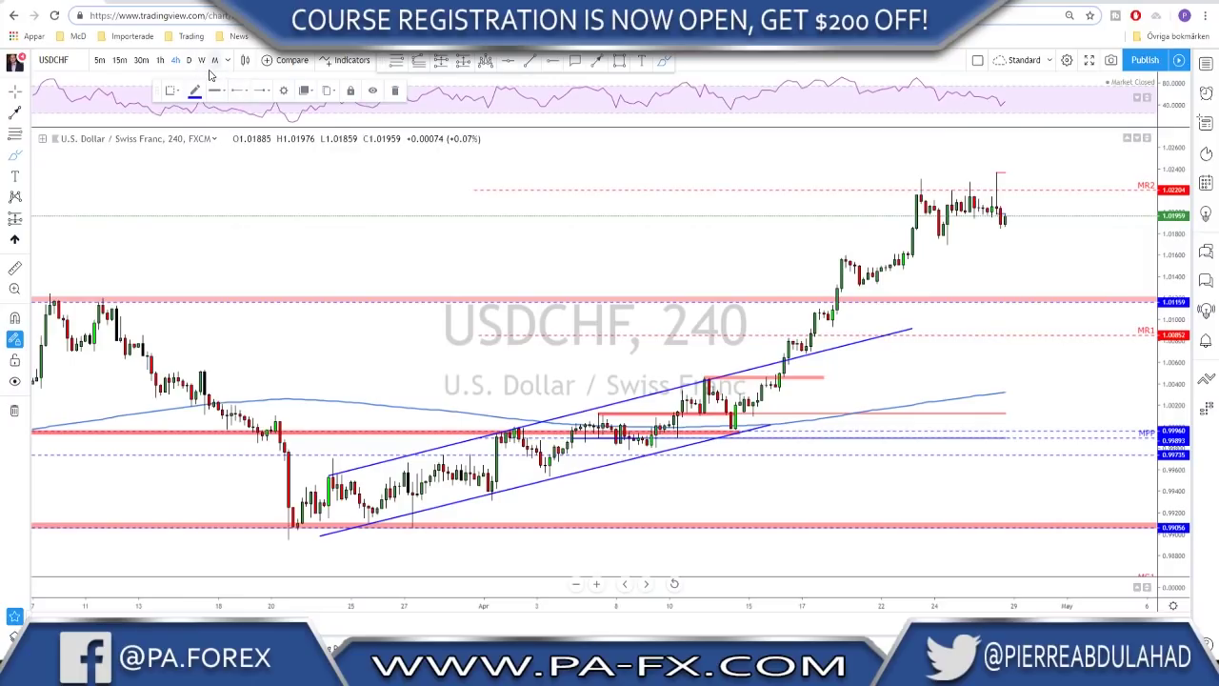
pyautogui.click(160, 60)
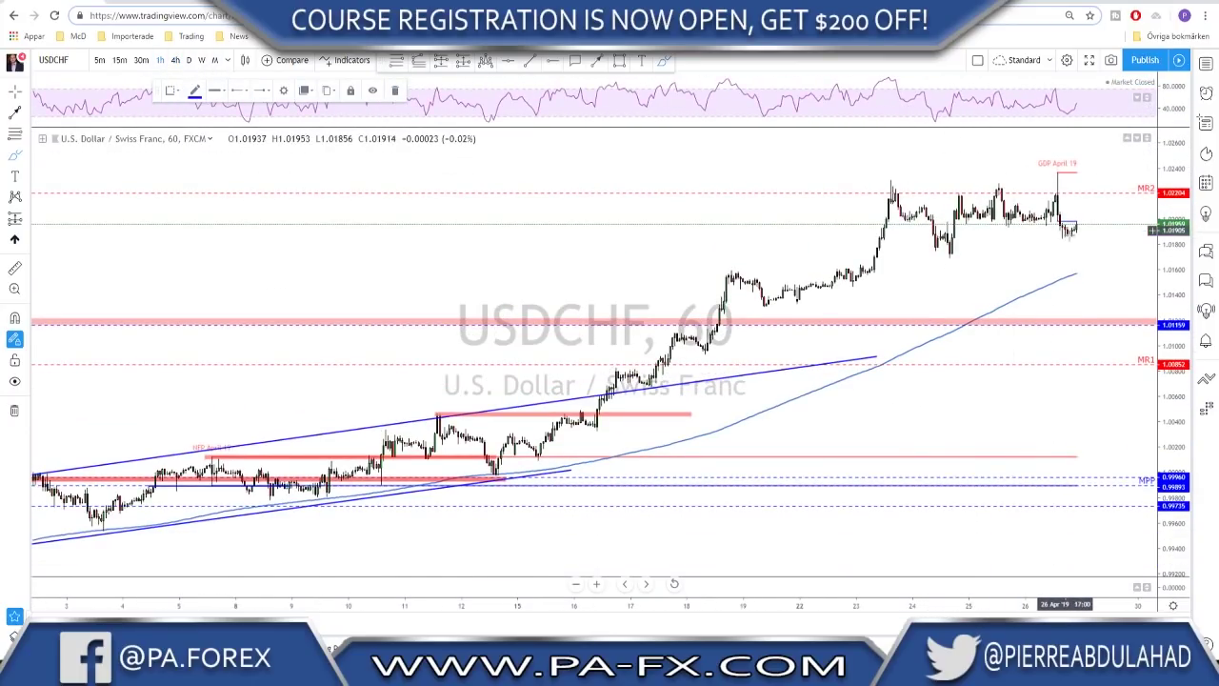
pyautogui.moveTo(1067, 234)
pyautogui.mouseDown()
pyautogui.moveTo(1097, 212)
pyautogui.moveTo(1143, 322)
pyautogui.mouseUp()
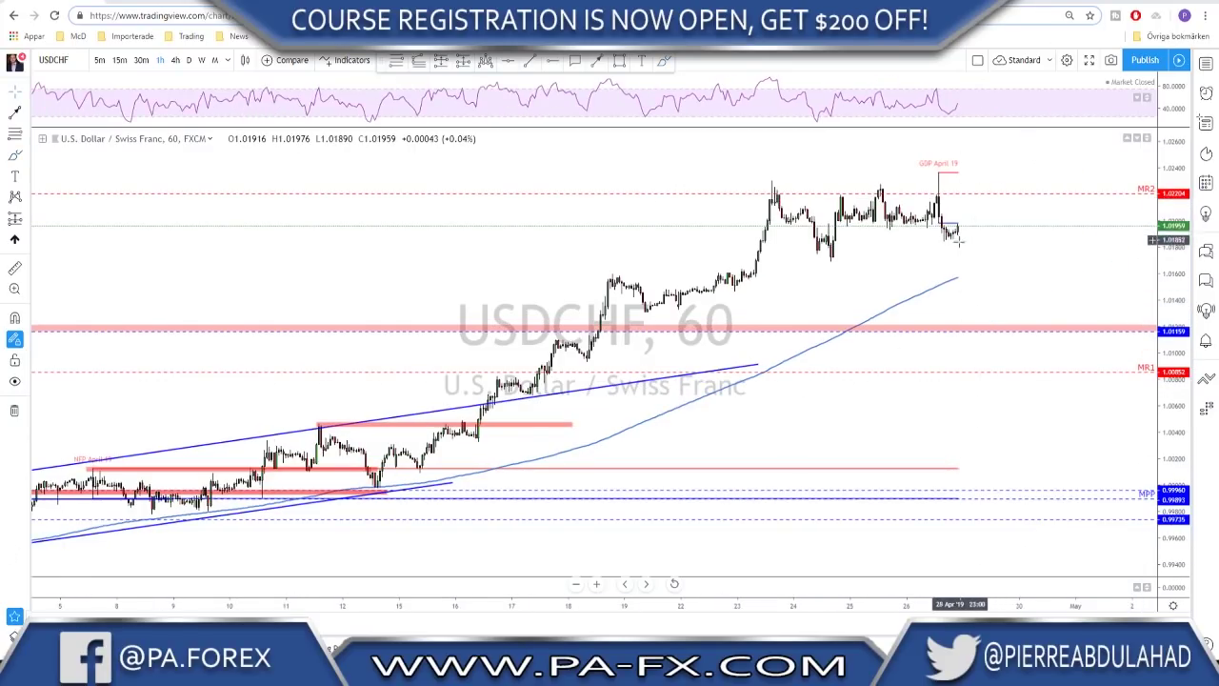
# Circle the 26 April spike above MR2 with the Brush and sketch a bounce to about 1.0210 followed by a drop to the 1.01159 zone.
pyautogui.scroll(2, 943, 177)
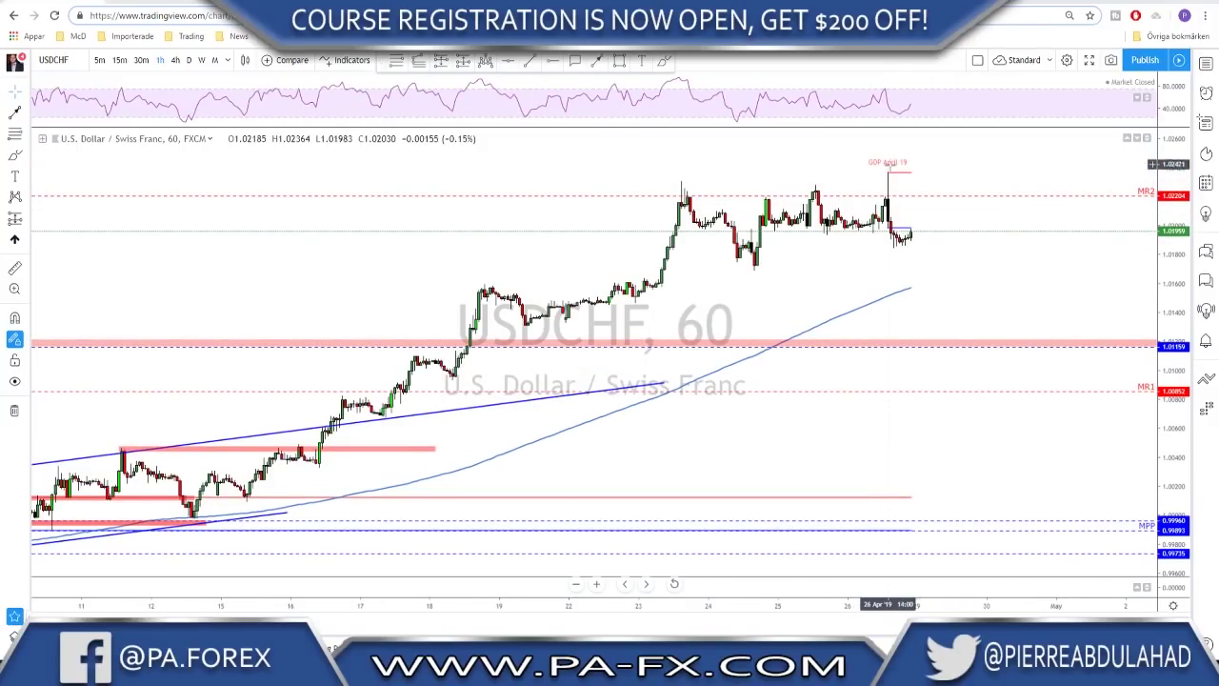
pyautogui.click(664, 60)
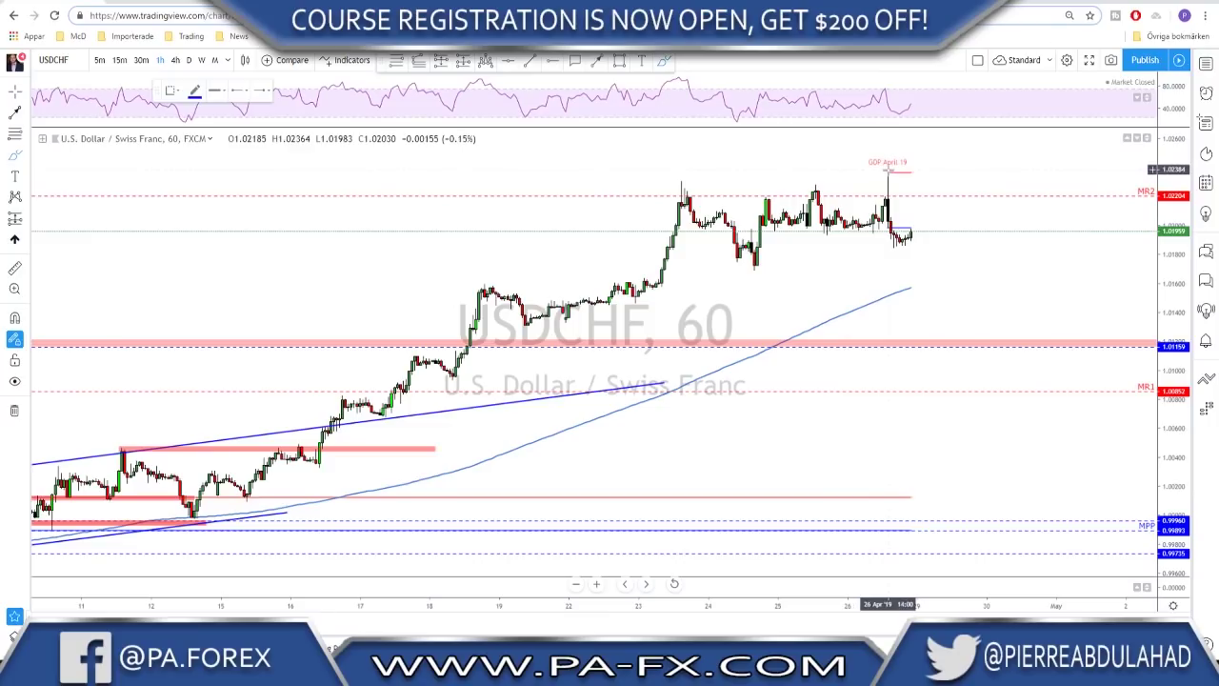
pyautogui.moveTo(888, 170); pyautogui.dragTo(886, 171)
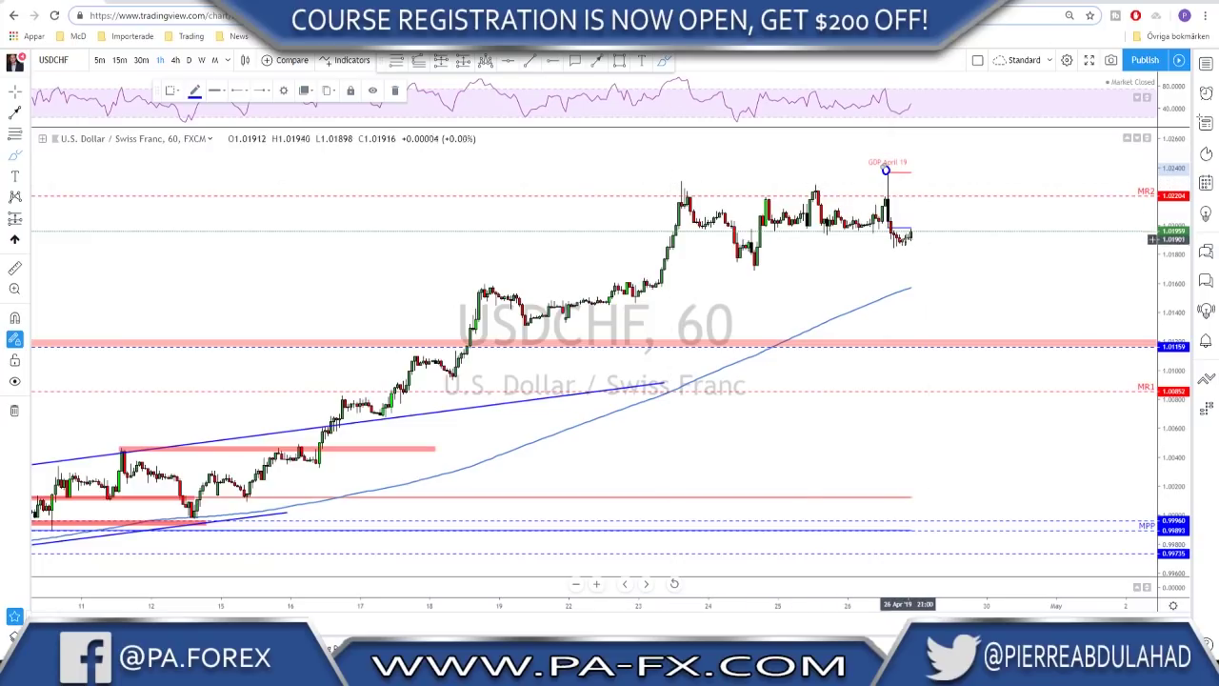
pyautogui.moveTo(901, 238)
pyautogui.mouseDown()
pyautogui.moveTo(941, 205)
pyautogui.moveTo(1000, 340)
pyautogui.mouseUp()
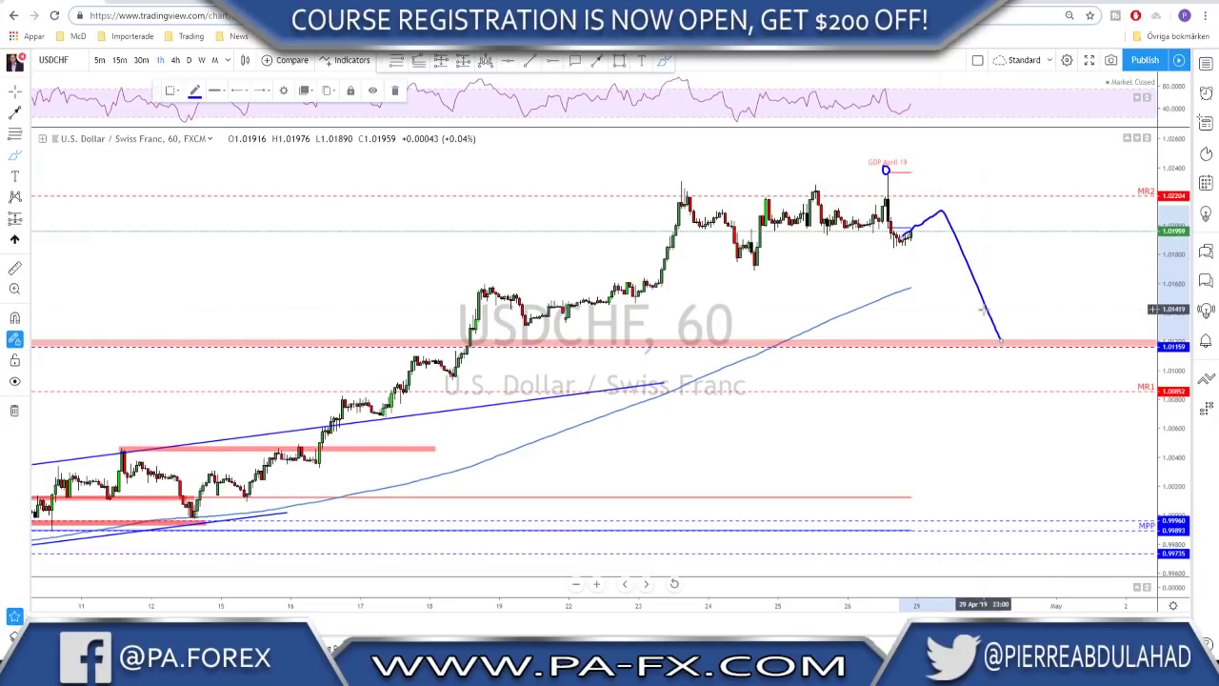
pyautogui.scroll(-3, 944, 317)
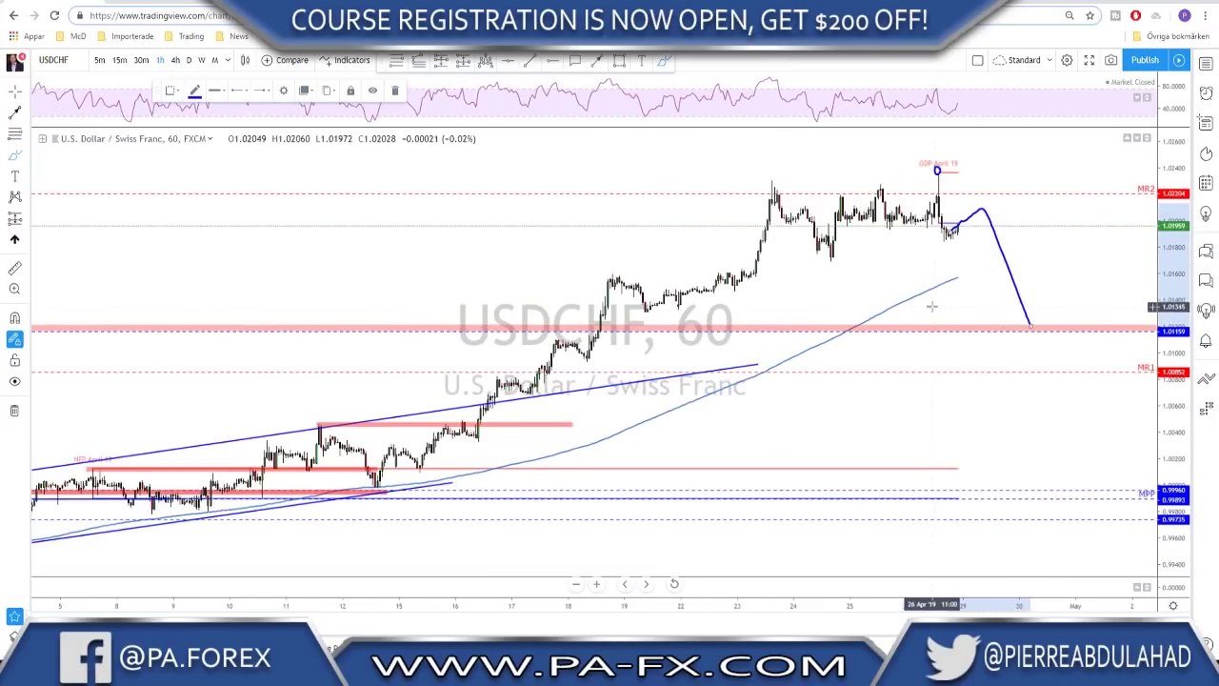
# Return to the daily chart by way of the 4-hour one and bring the candles since March 2018 into view.
pyautogui.click(175, 60)
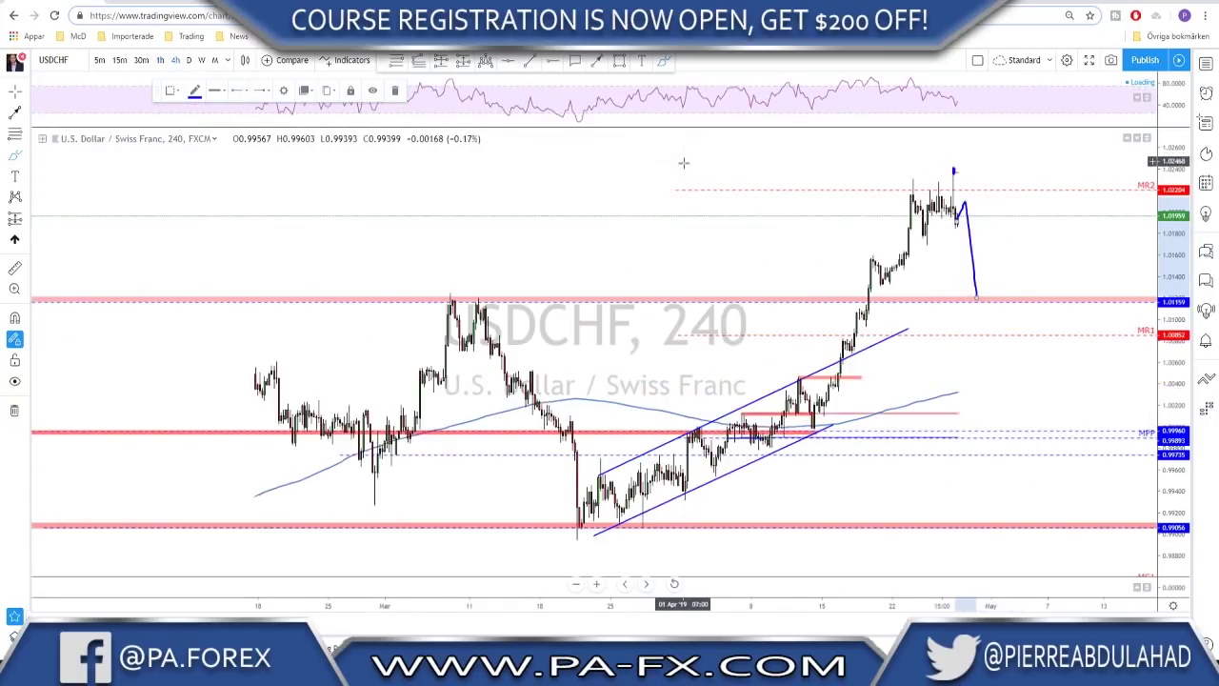
pyautogui.click(189, 60)
pyautogui.scroll(-2, 940, 185)
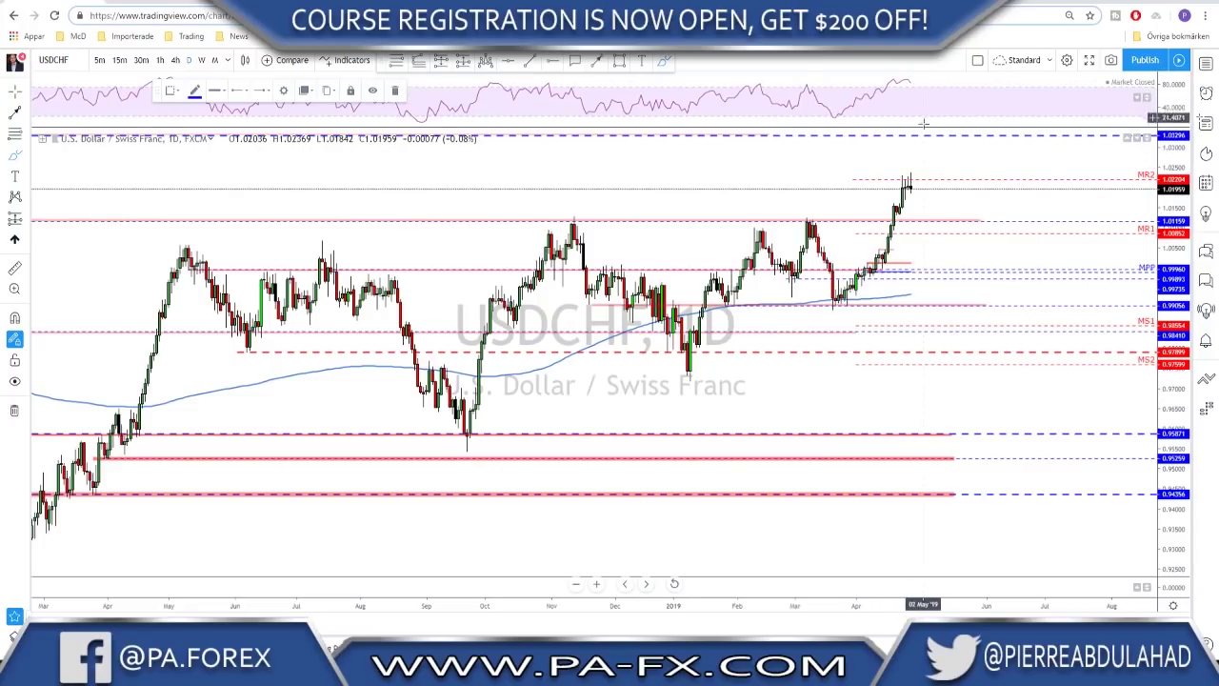
# Sketch the rally from the late-March low, a pullback to about 1.0040 and a rise to the 1.03296 level, and delete the sketch.
pyautogui.moveTo(841, 304)
pyautogui.mouseDown()
pyautogui.moveTo(900, 186)
pyautogui.moveTo(960, 217)
pyautogui.moveTo(992, 136)
pyautogui.mouseUp()
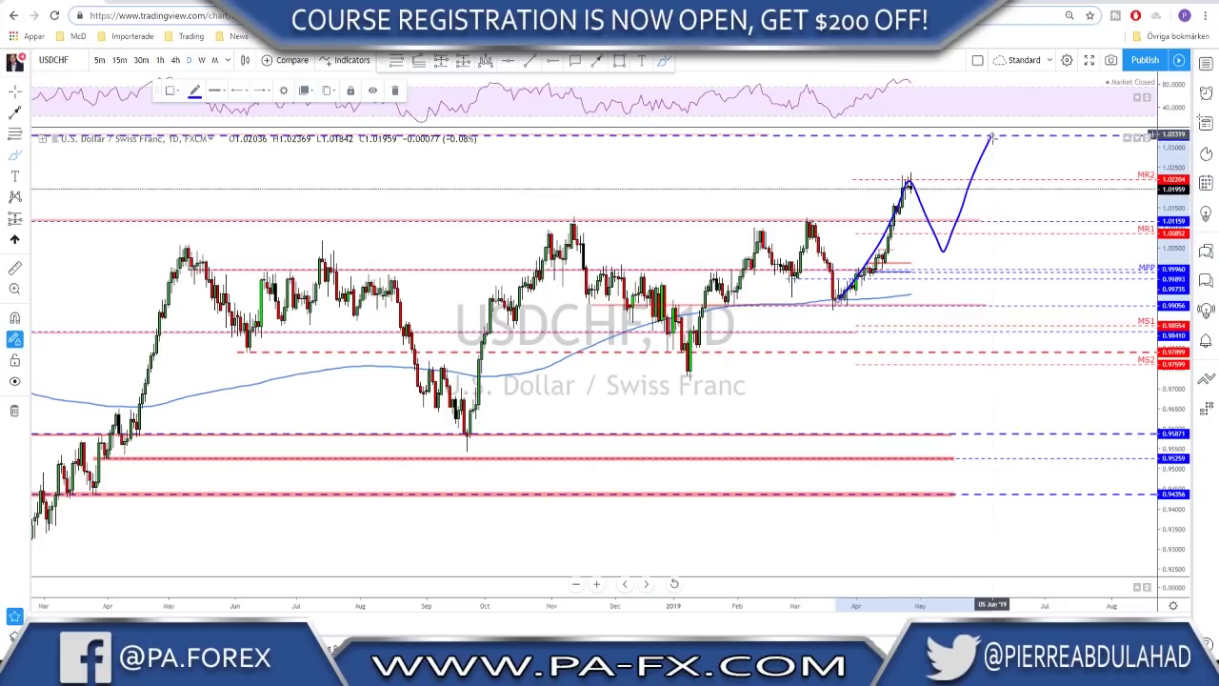
pyautogui.press('Delete')
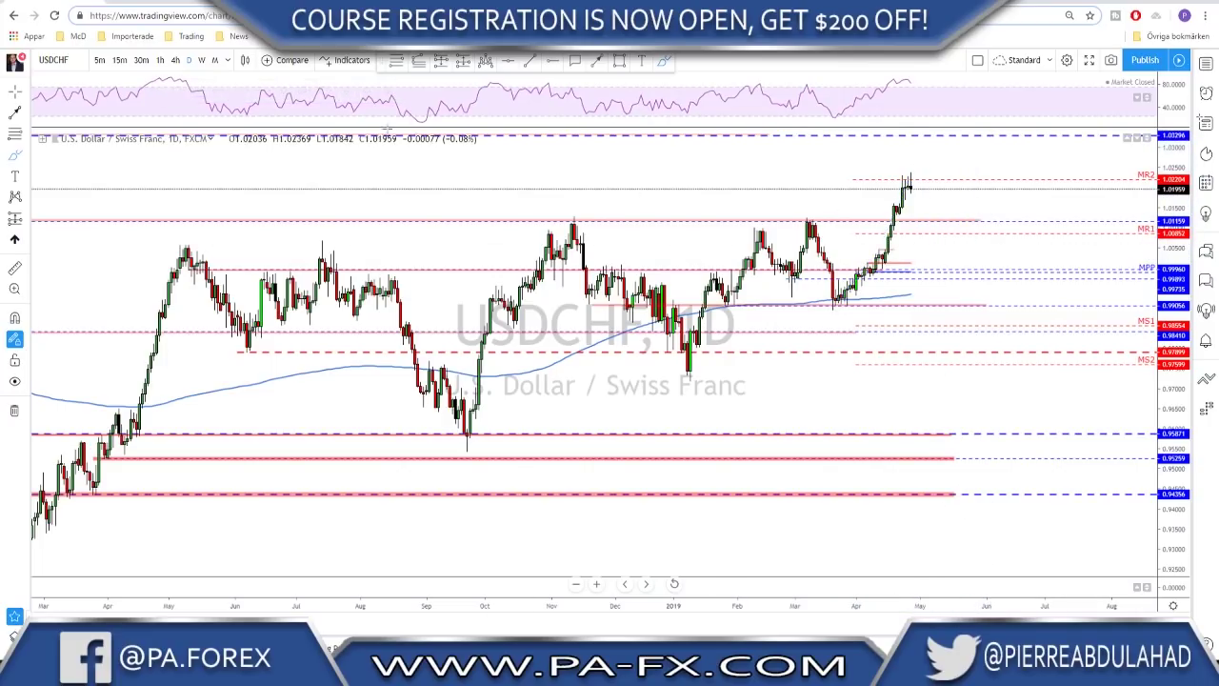
# Switch to the hourly chart and delete the circle and the price-path sketch around the 26 April spike.
pyautogui.click(175, 61)
pyautogui.click(160, 60)
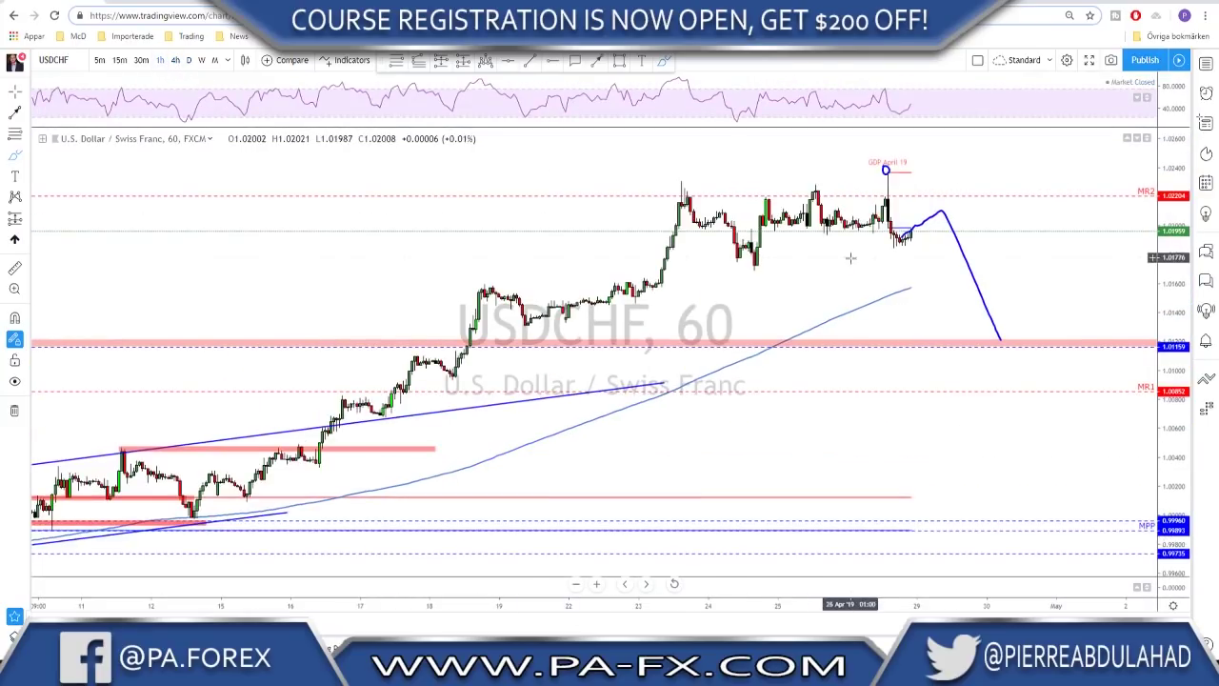
pyautogui.click(887, 172)
pyautogui.click(948, 205)
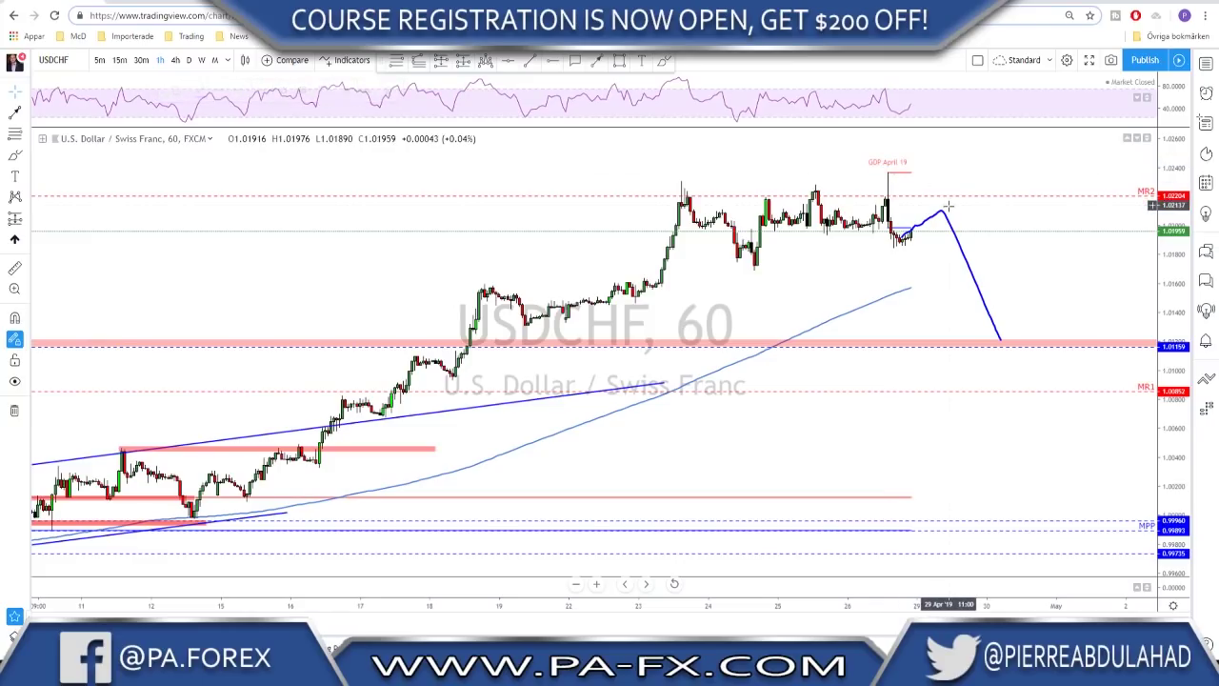
pyautogui.click(941, 217)
pyautogui.press('Delete')
pyautogui.scroll(-2, 976, 219)
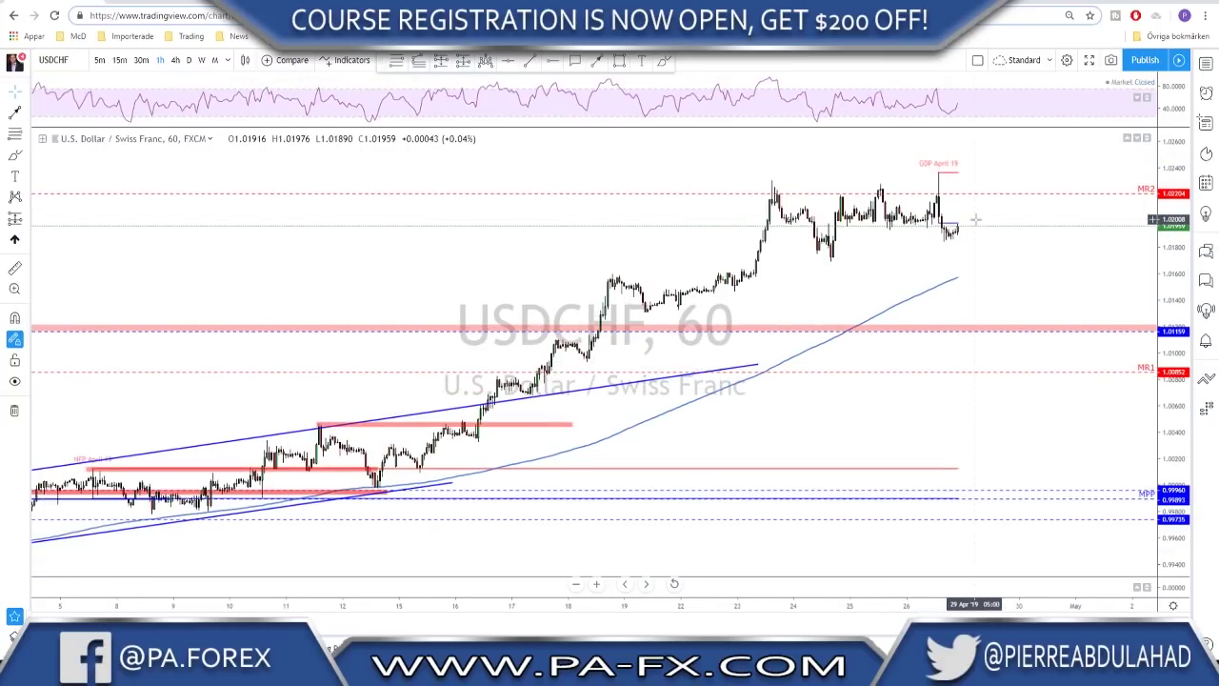
# Switch to USDCAD, sketch a decline from the GDP April high through the support zone to about 1.3385, and delete the sketch.
pyautogui.press('Down')
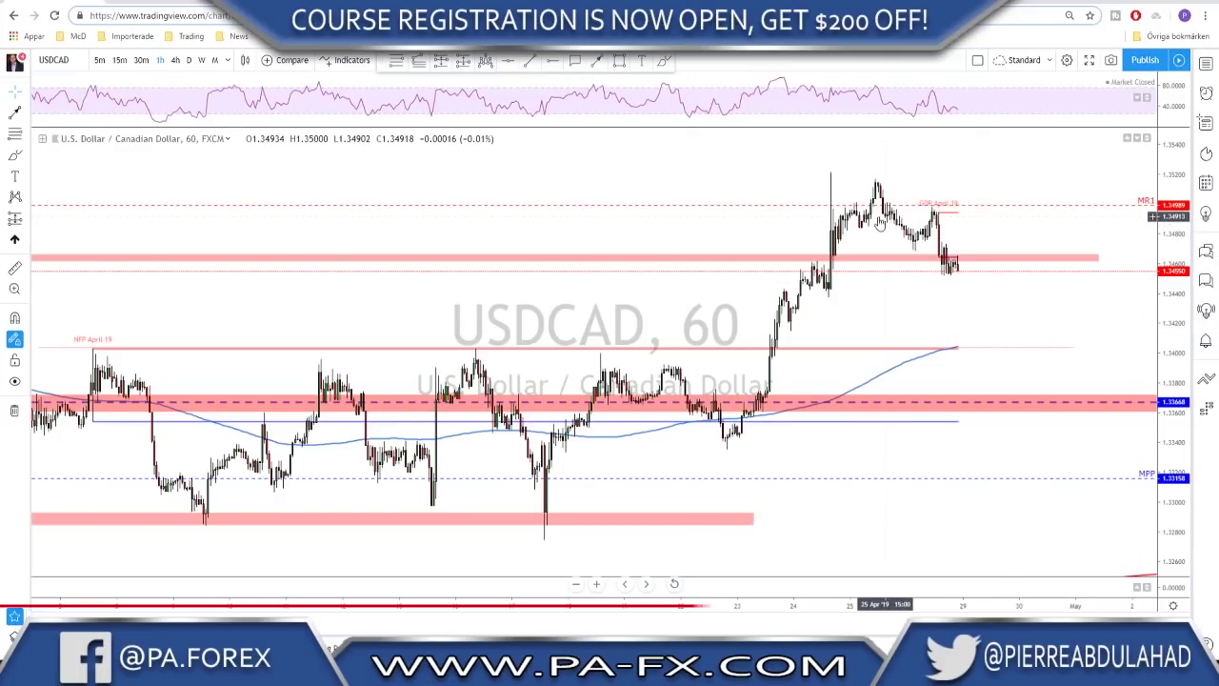
pyautogui.scroll(-1, 915, 235)
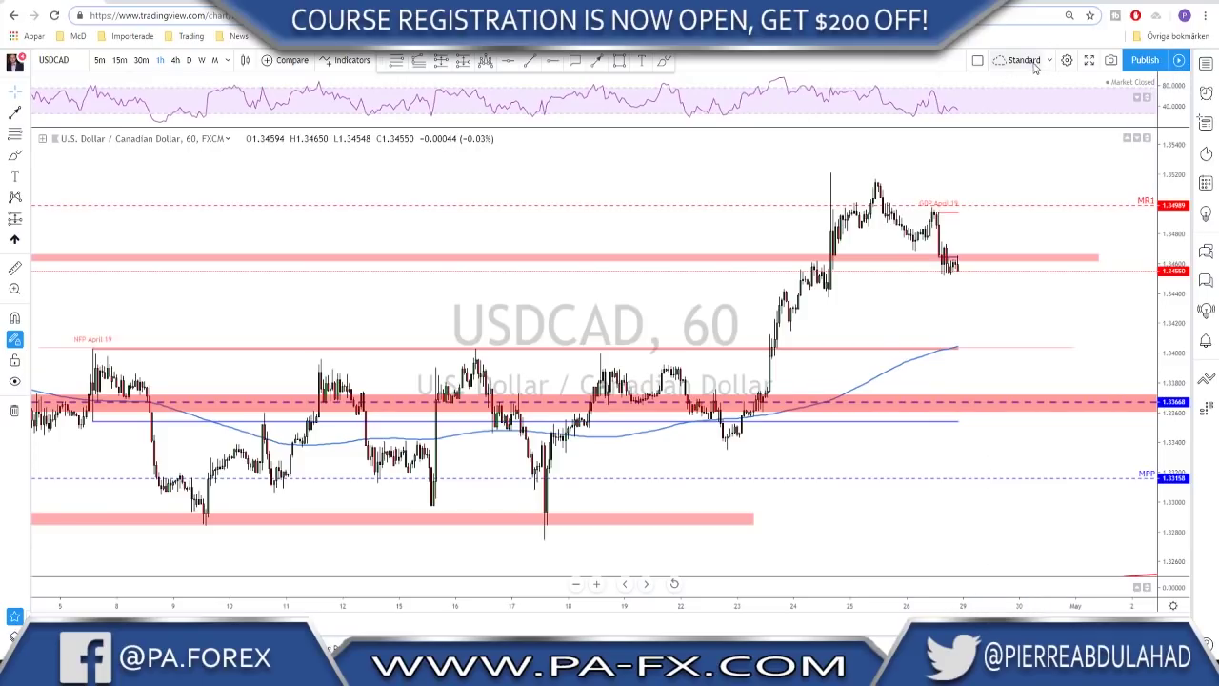
pyautogui.click(664, 63)
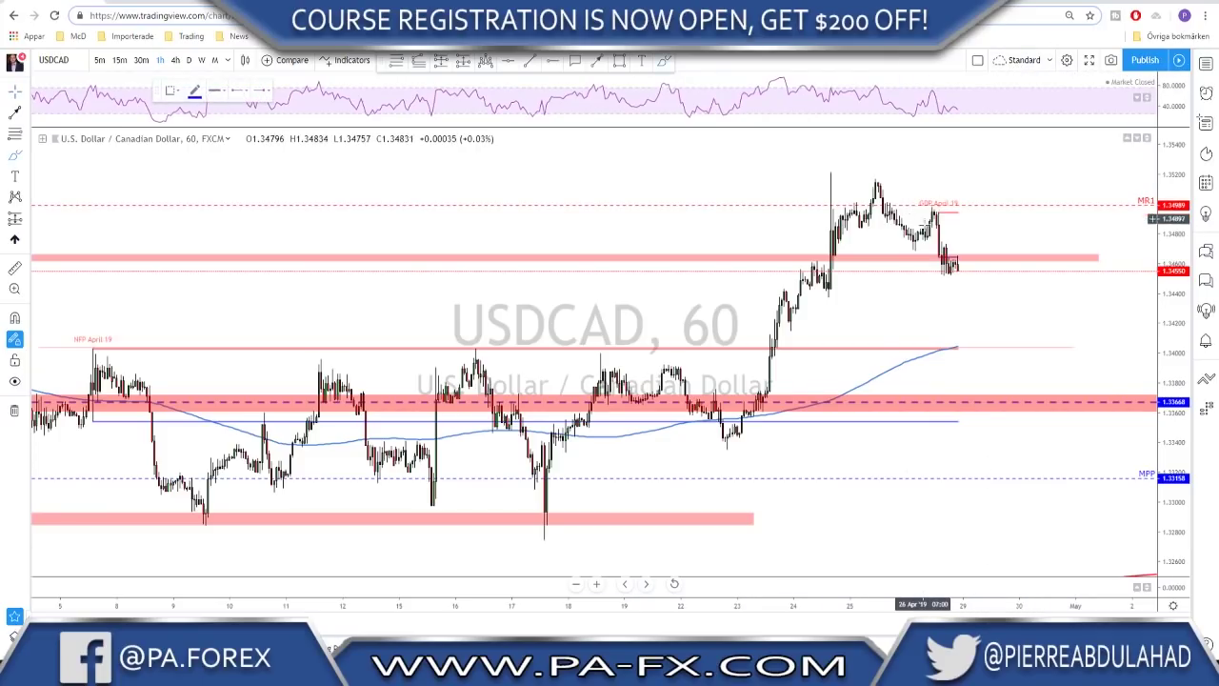
pyautogui.moveTo(933, 208)
pyautogui.mouseDown()
pyautogui.moveTo(948, 264)
pyautogui.moveTo(991, 247)
pyautogui.moveTo(1054, 374)
pyautogui.mouseUp()
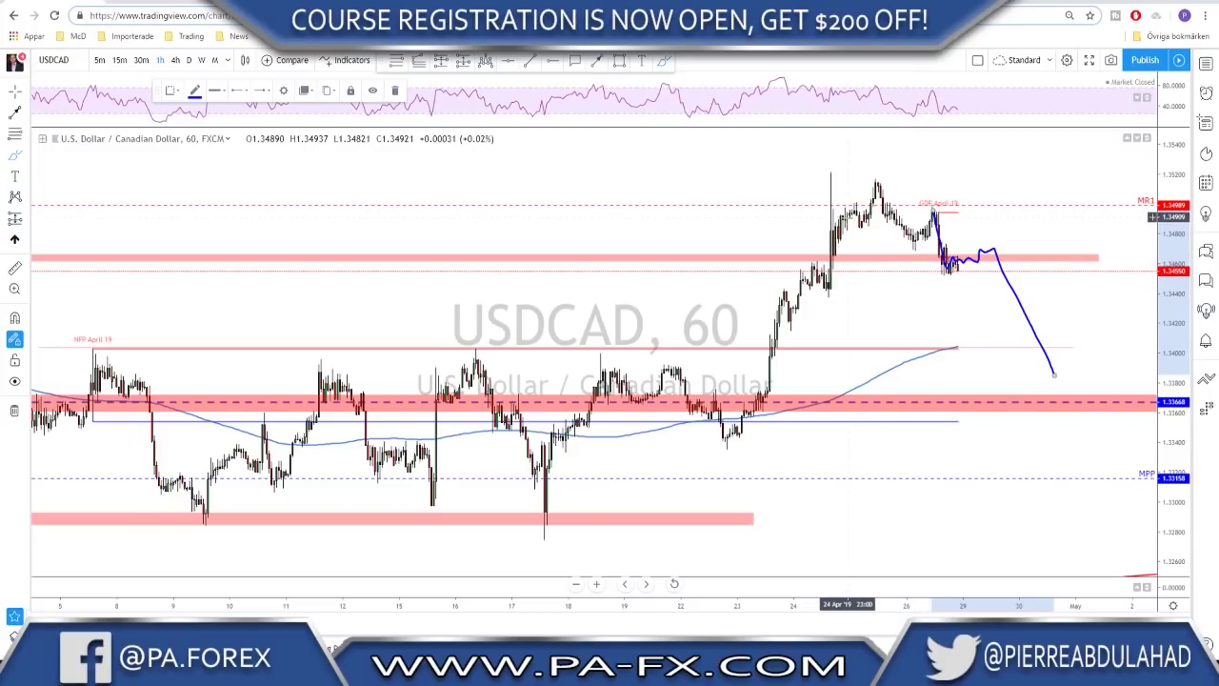
pyautogui.press('Delete')
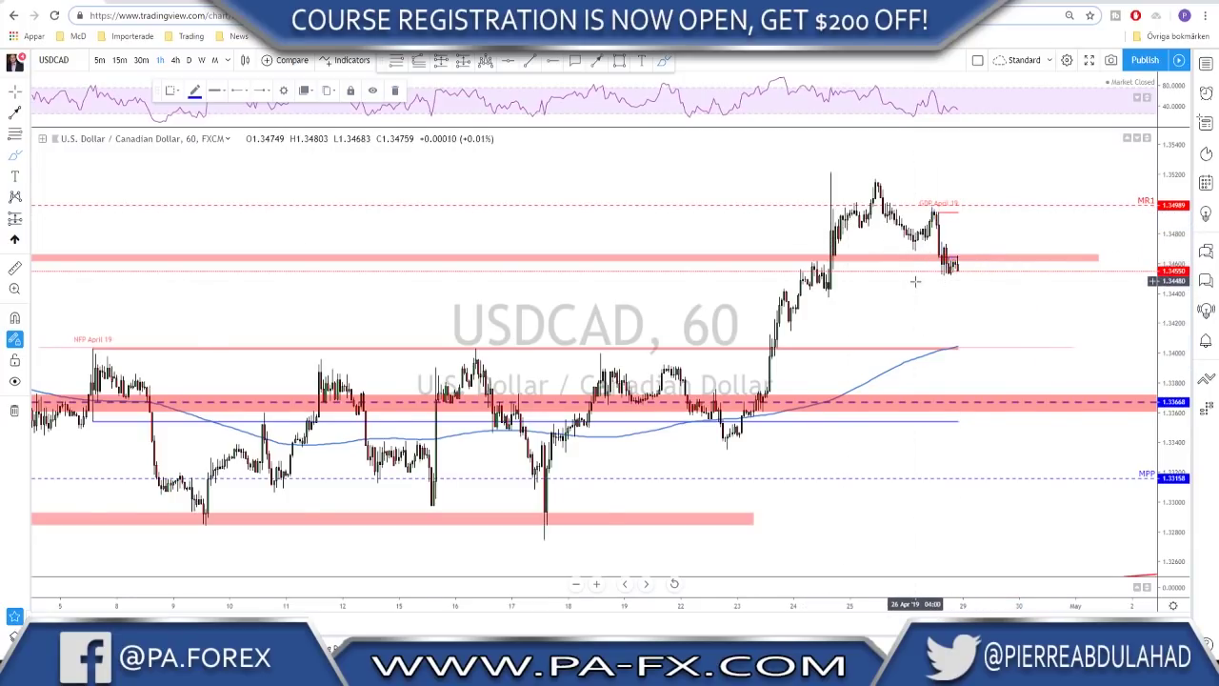
# Switch to the 4-hour chart, sketch the rally from 22 April, a pullback to about 1.3403 and a bounce to MR1, and undo the sketches.
pyautogui.scroll(-1, 916, 281)
pyautogui.click(176, 60)
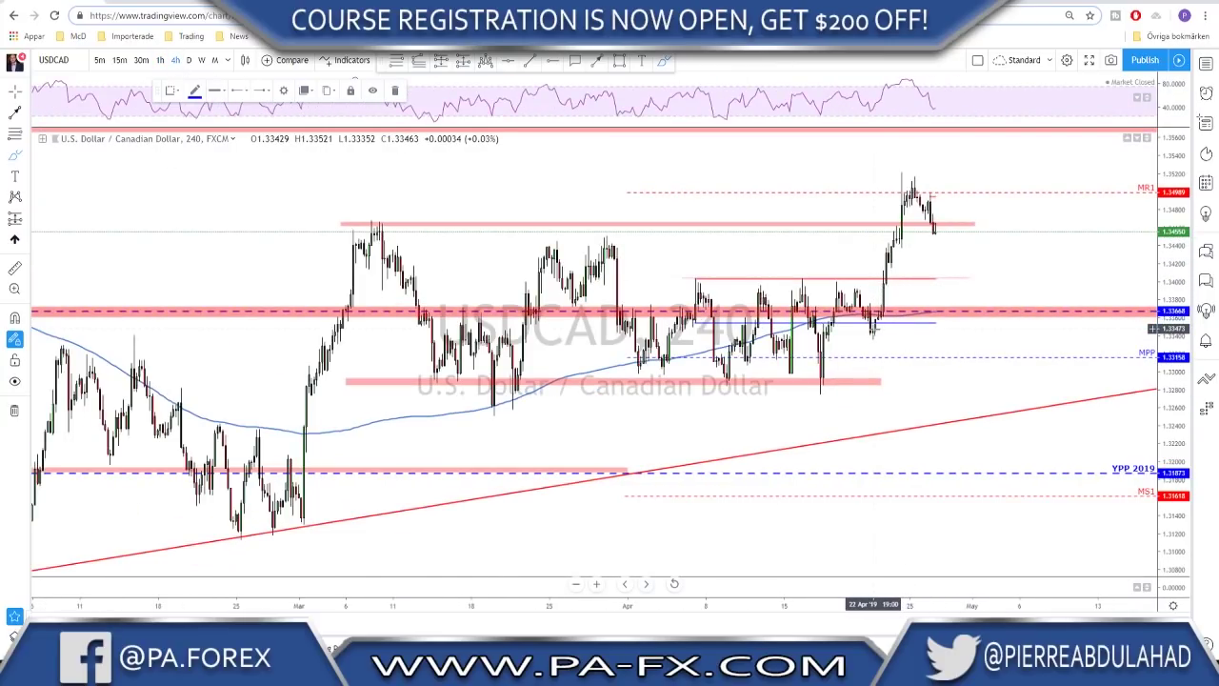
pyautogui.moveTo(872, 332)
pyautogui.mouseDown()
pyautogui.moveTo(911, 181)
pyautogui.moveTo(956, 278)
pyautogui.mouseUp()
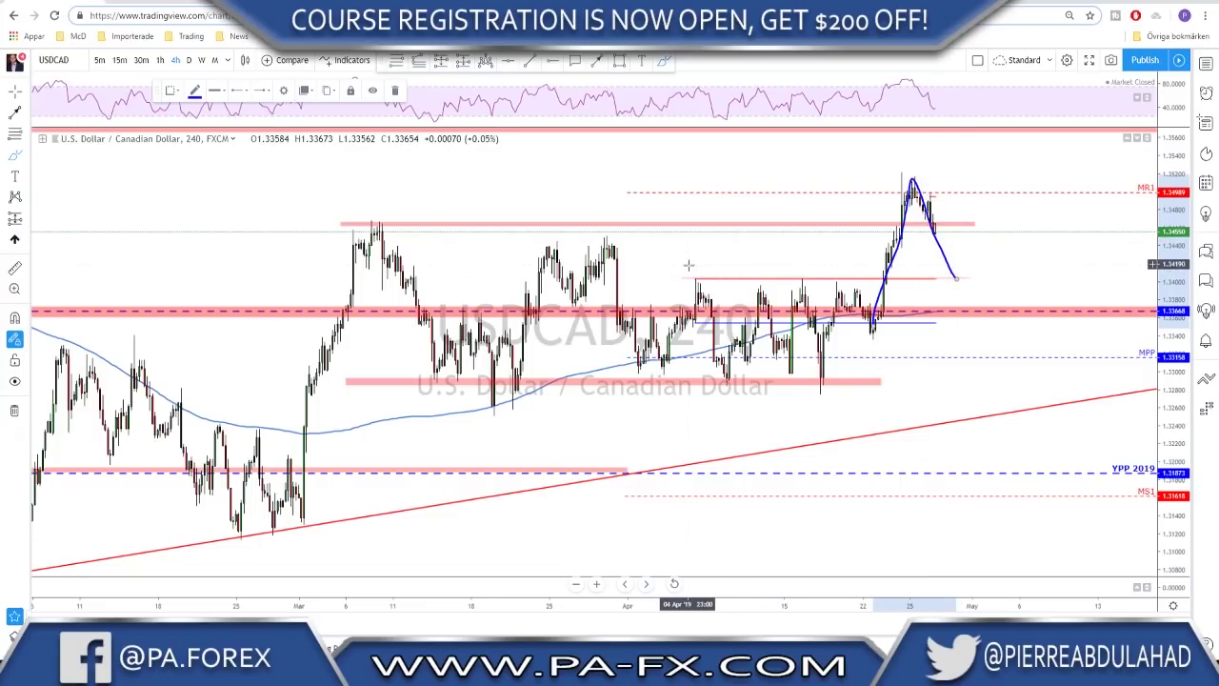
pyautogui.moveTo(686, 279)
pyautogui.mouseDown()
pyautogui.moveTo(969, 284)
pyautogui.moveTo(1008, 188)
pyautogui.mouseUp()
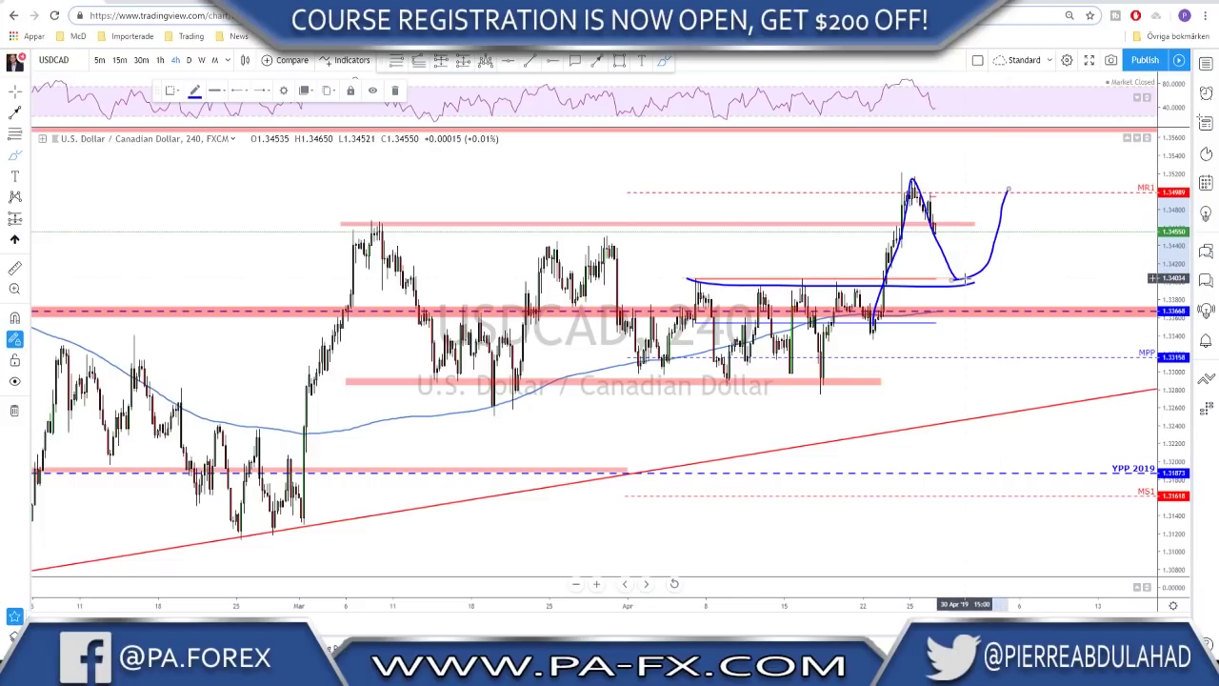
pyautogui.hotkey('ctrl', 'z')
pyautogui.hotkey('ctrl', 'z')
pyautogui.hotkey('ctrl', 'z')
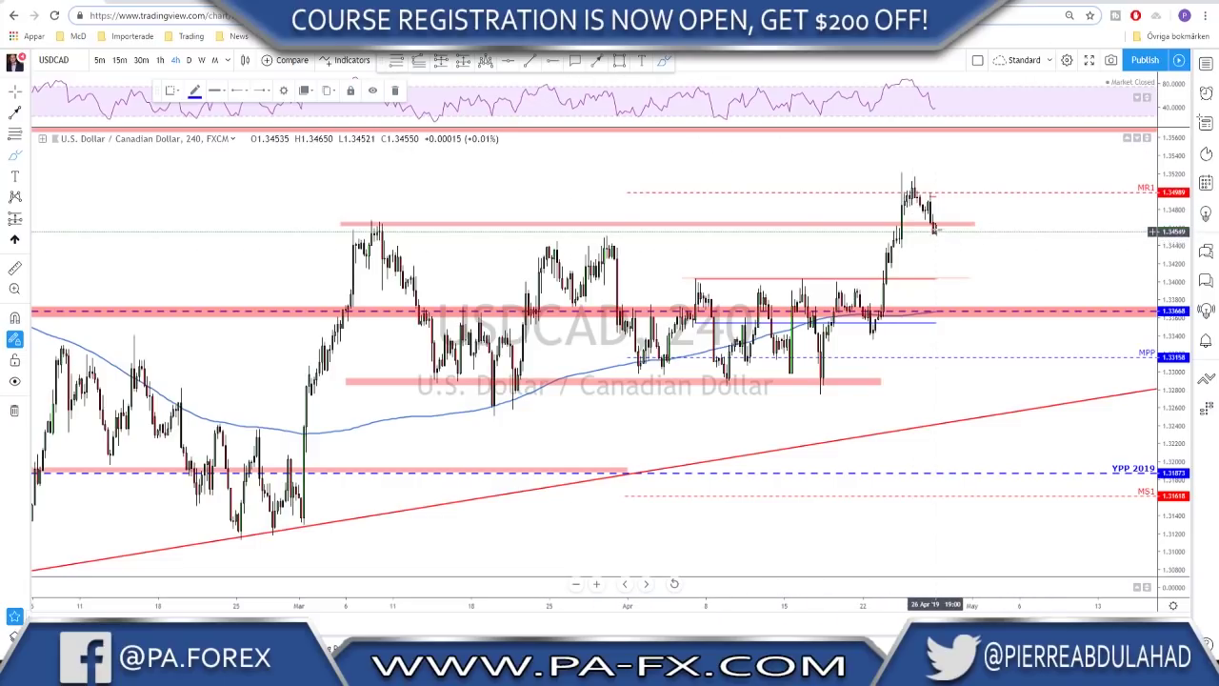
# Sketch a rise to about 1.3500, circle the late-April high, sketch a drop to about 1.3396, and undo these sketches.
pyautogui.moveTo(936, 231); pyautogui.dragTo(946, 215)
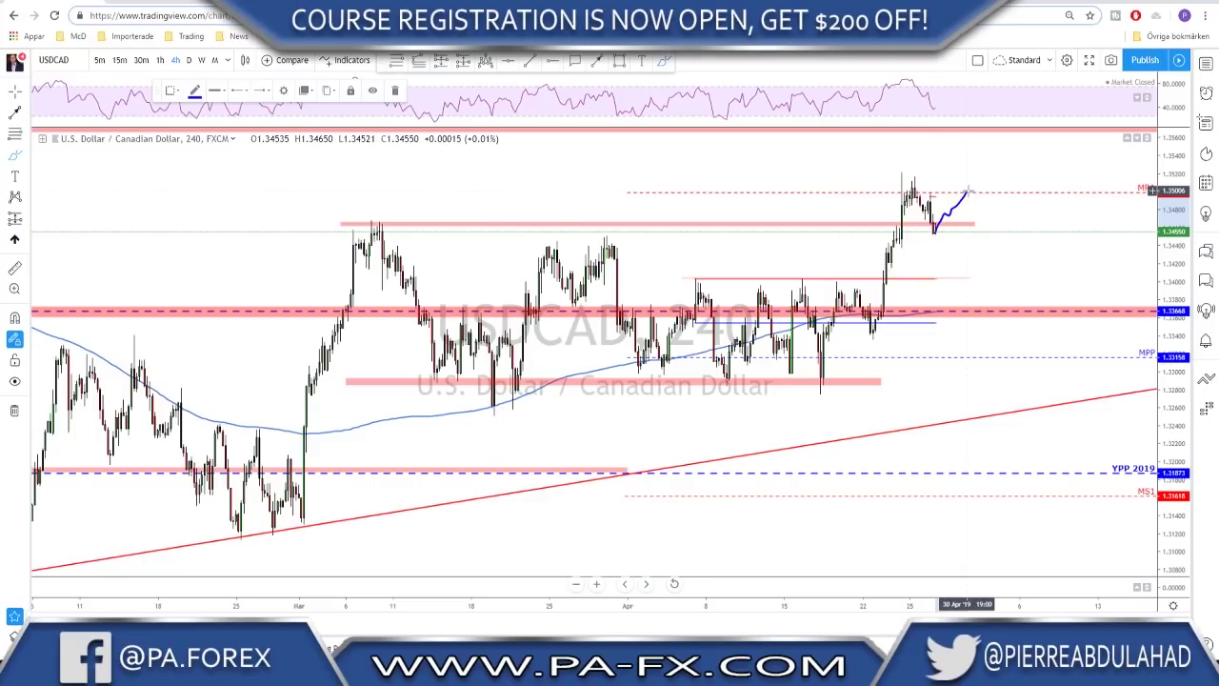
pyautogui.moveTo(883, 169)
pyautogui.mouseDown()
pyautogui.moveTo(913, 168)
pyautogui.moveTo(888, 179)
pyautogui.mouseUp()
pyautogui.moveTo(968, 191); pyautogui.dragTo(1011, 284)
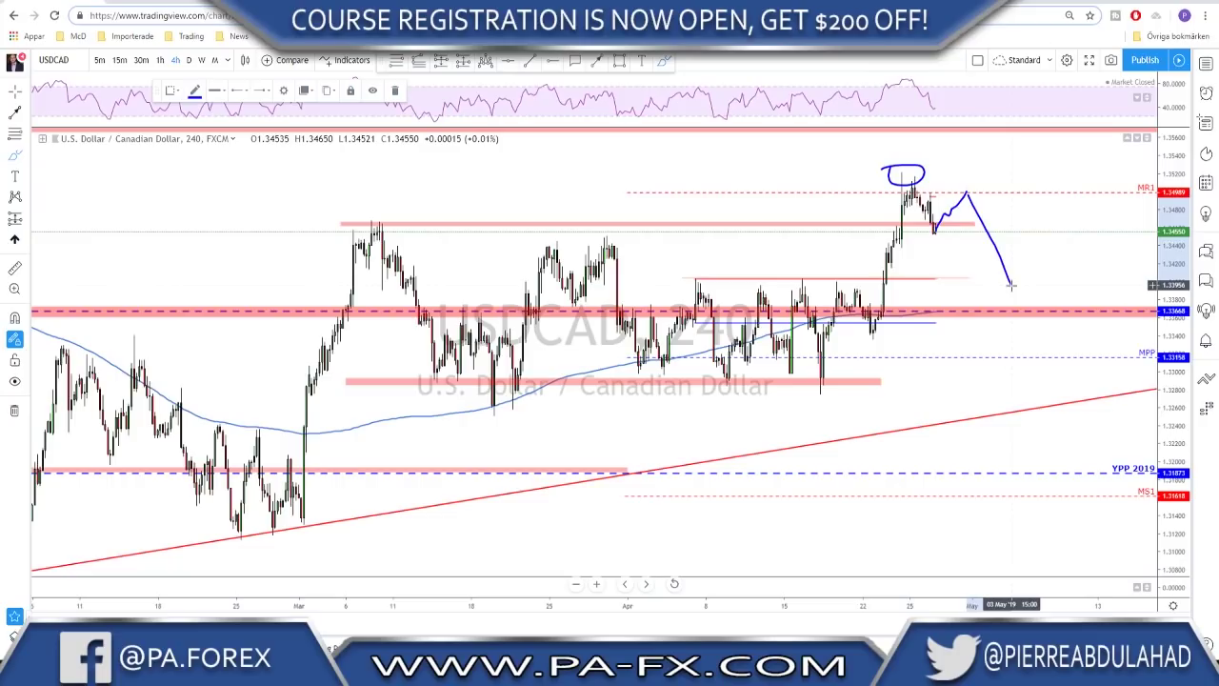
pyautogui.hotkey('ctrl', 'z')
pyautogui.hotkey('ctrl', 'z')
pyautogui.hotkey('ctrl', 'z')
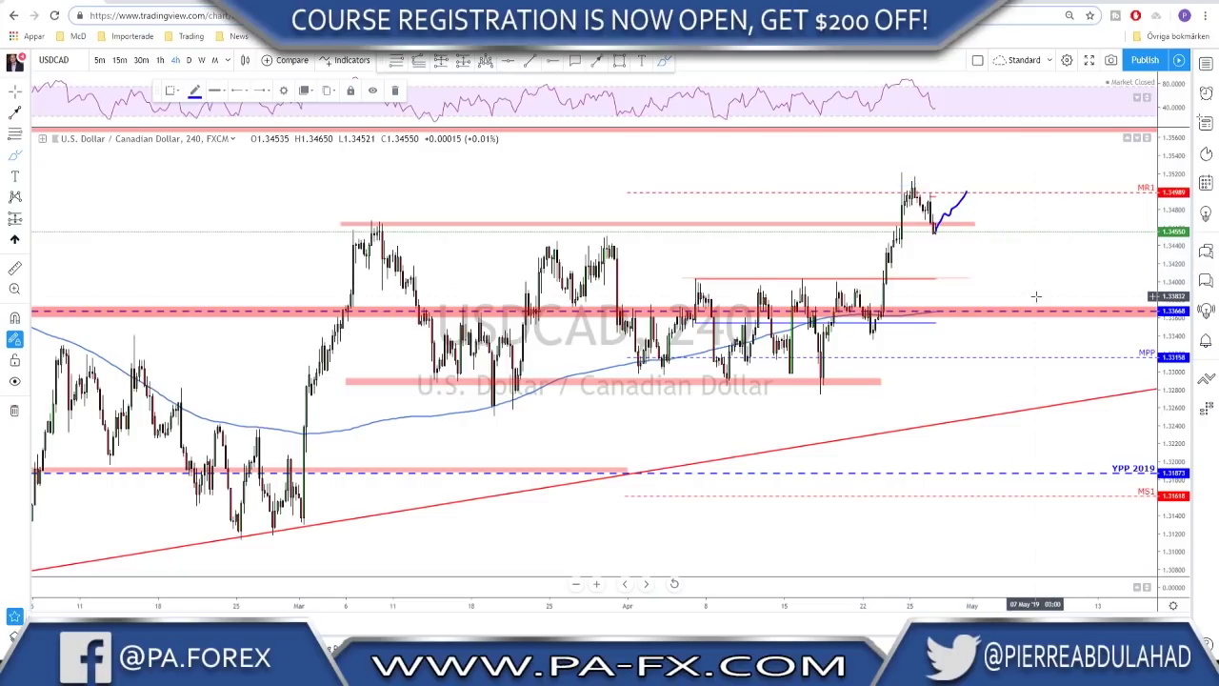
pyautogui.click(976, 253)
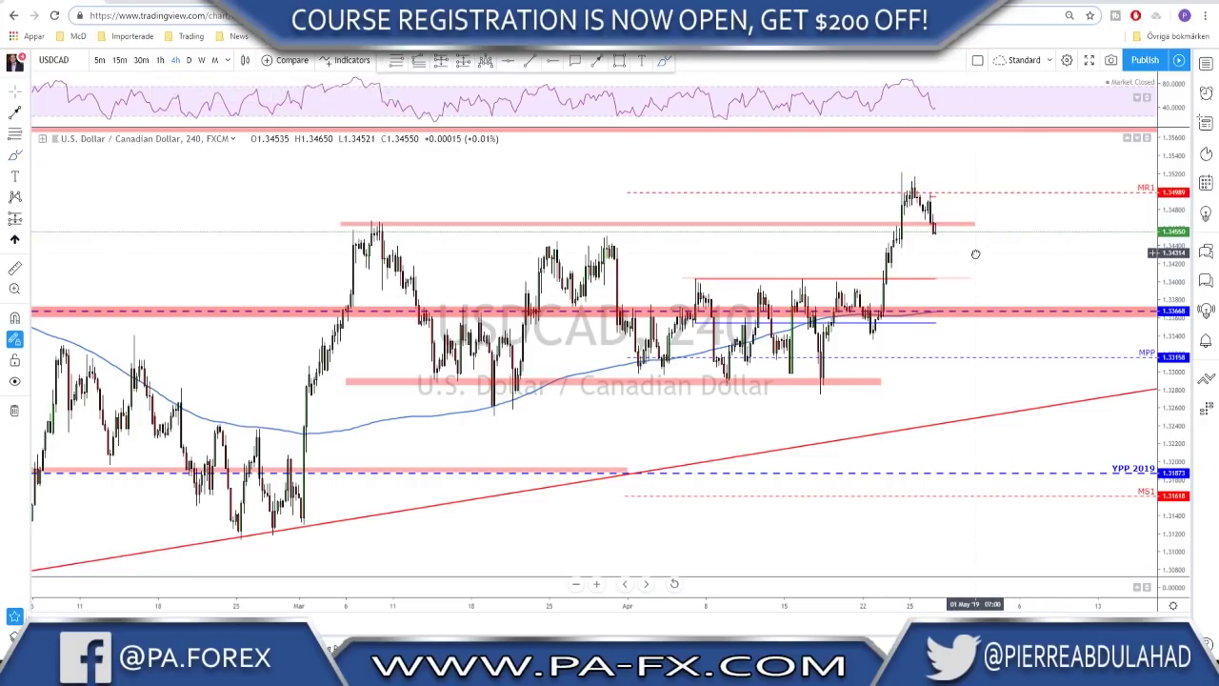
# Switch to the AUDUSD daily chart and bring the candles since October 2018 into view with free space after the latest one.
pyautogui.press('Down')
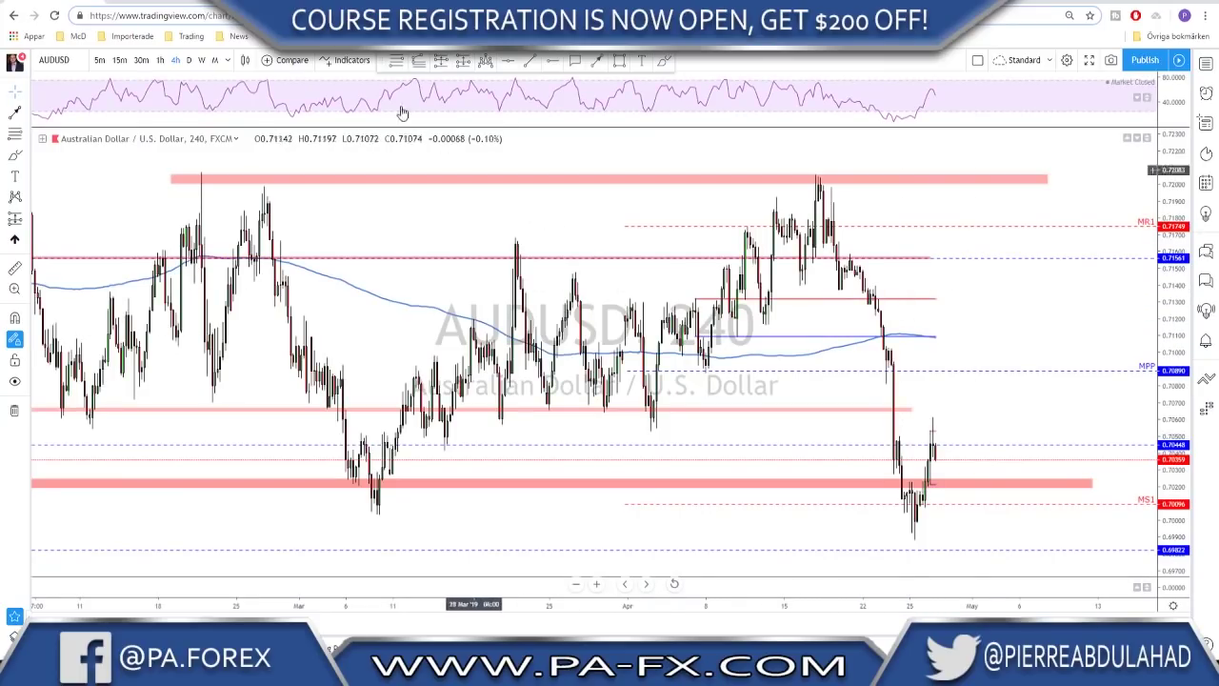
pyautogui.click(189, 60)
pyautogui.scroll(4, 861, 270)
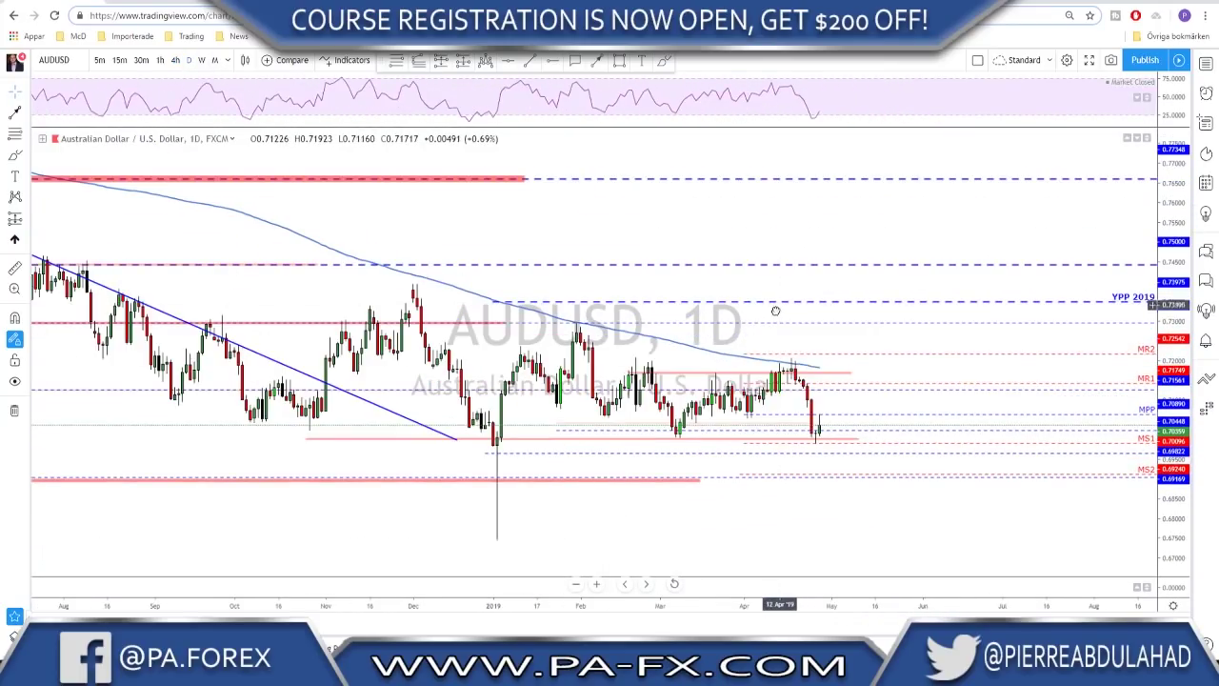
pyautogui.moveTo(775, 310); pyautogui.dragTo(620, 250)
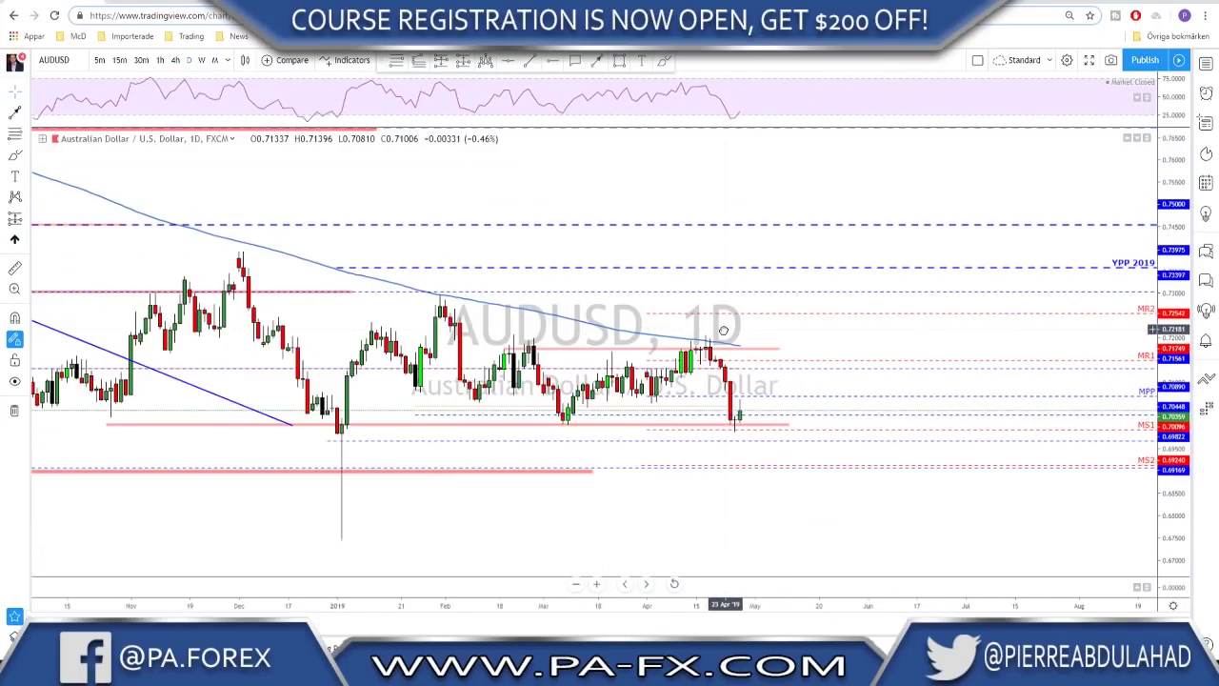
# Mark the early-March 2019 and late-October 2018 lows with short Brush lines and delete the marks.
pyautogui.click(666, 62)
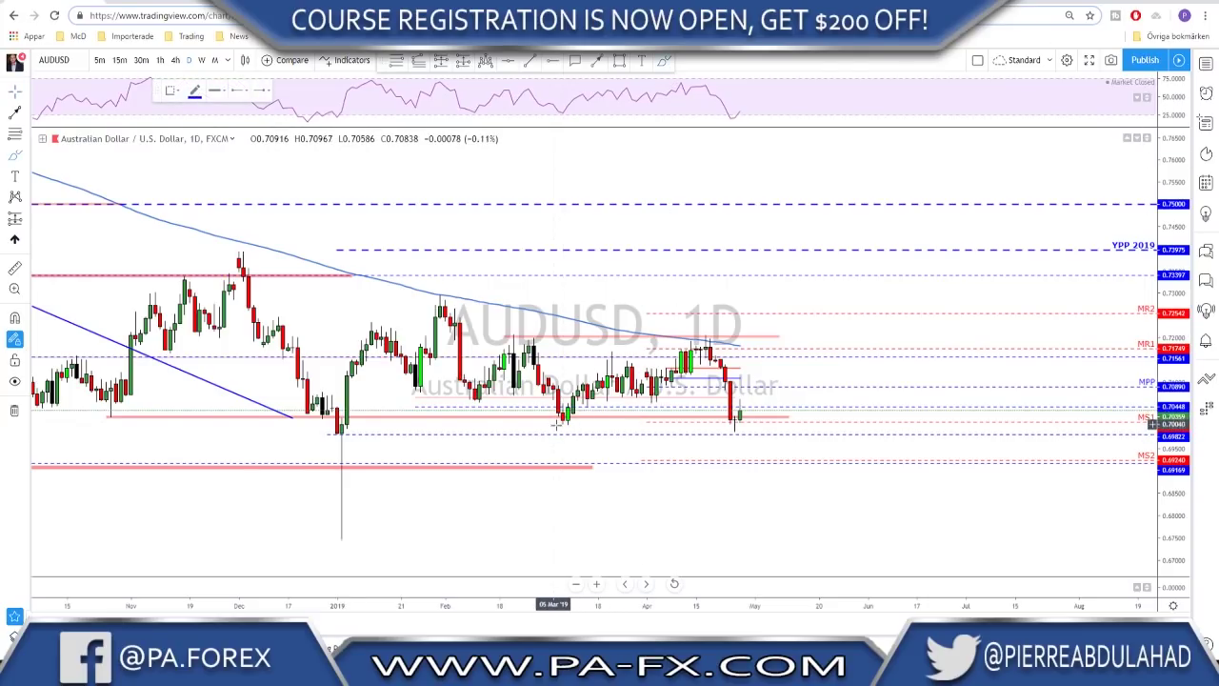
pyautogui.moveTo(557, 426); pyautogui.dragTo(636, 430)
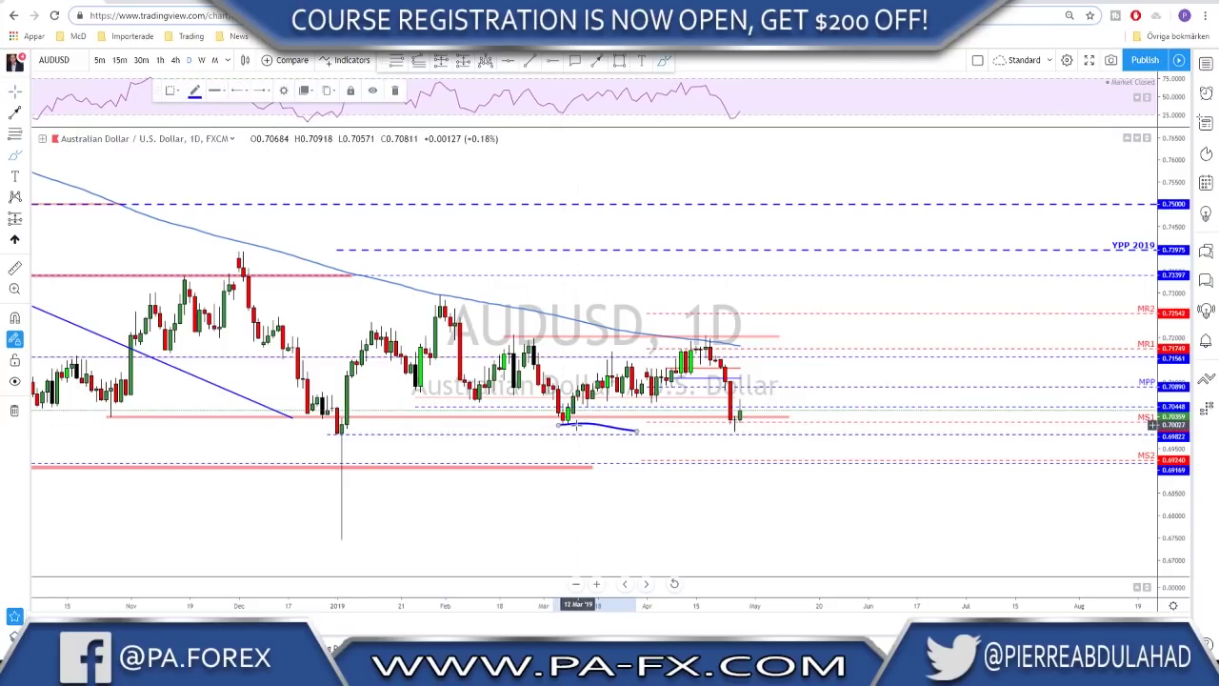
pyautogui.press('Delete')
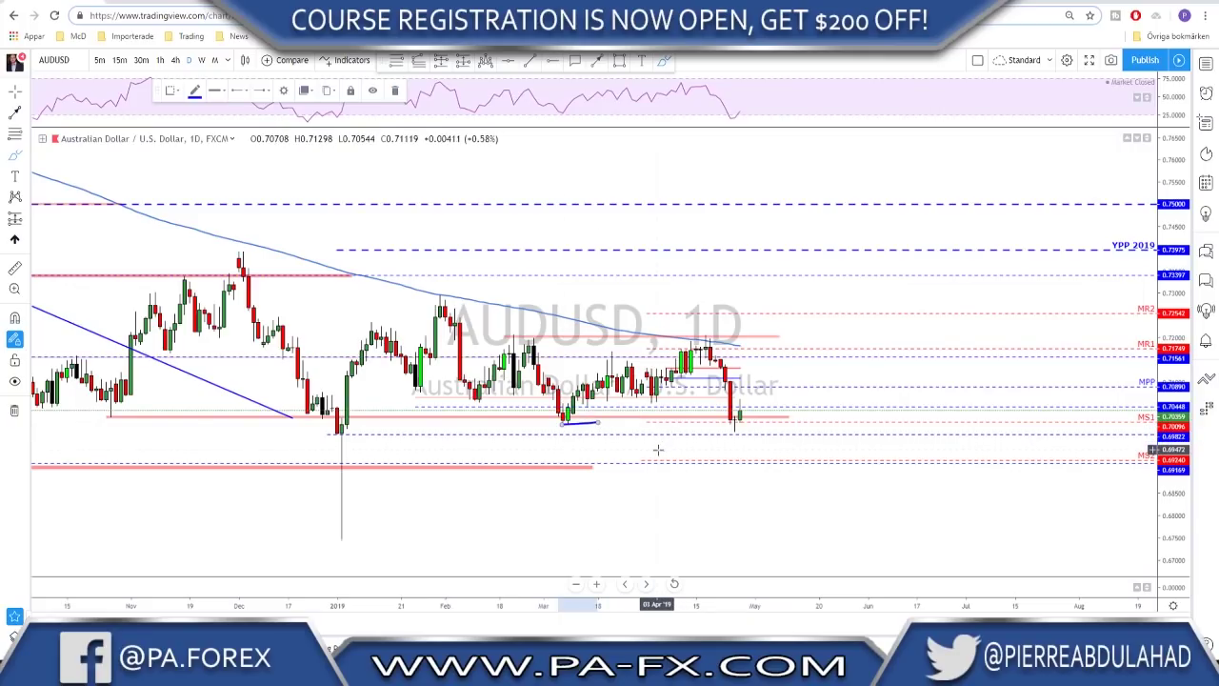
pyautogui.press('Delete')
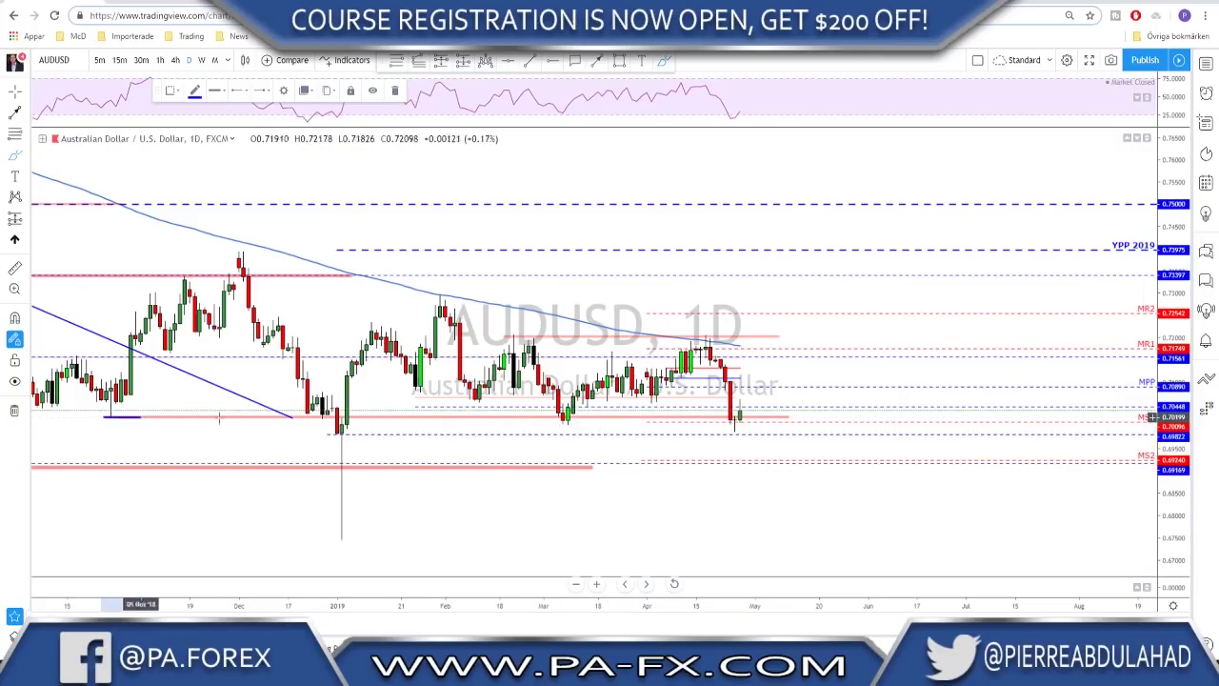
pyautogui.click(106, 417)
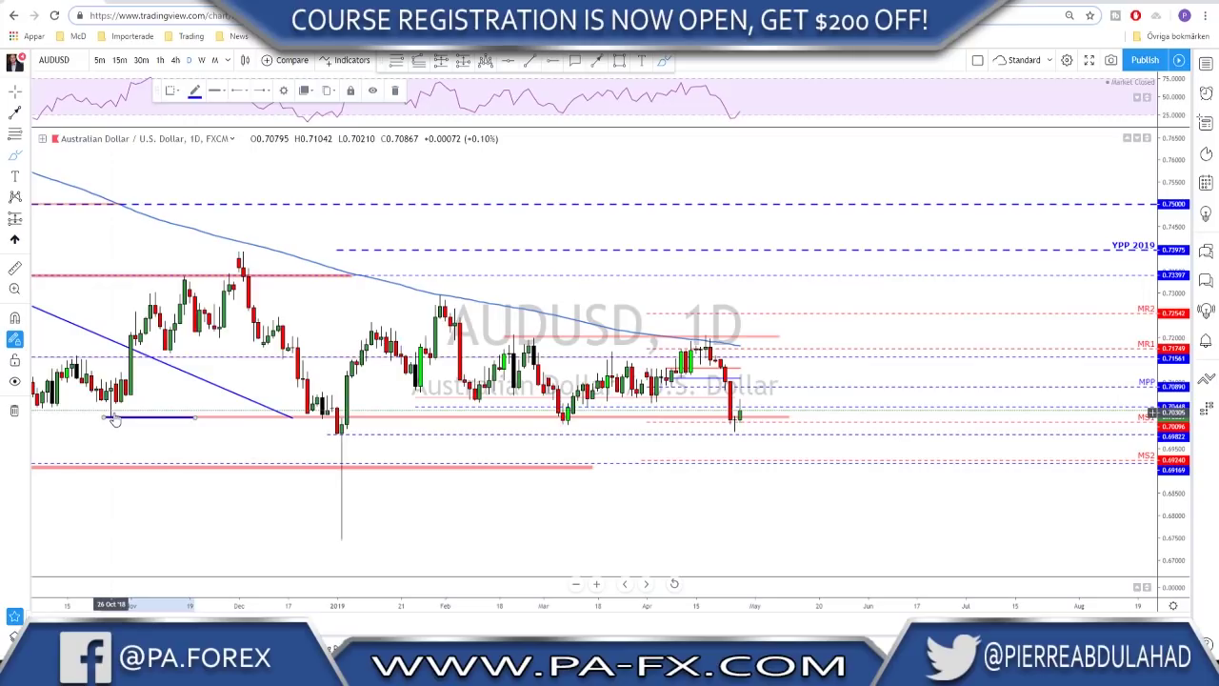
pyautogui.press('Delete')
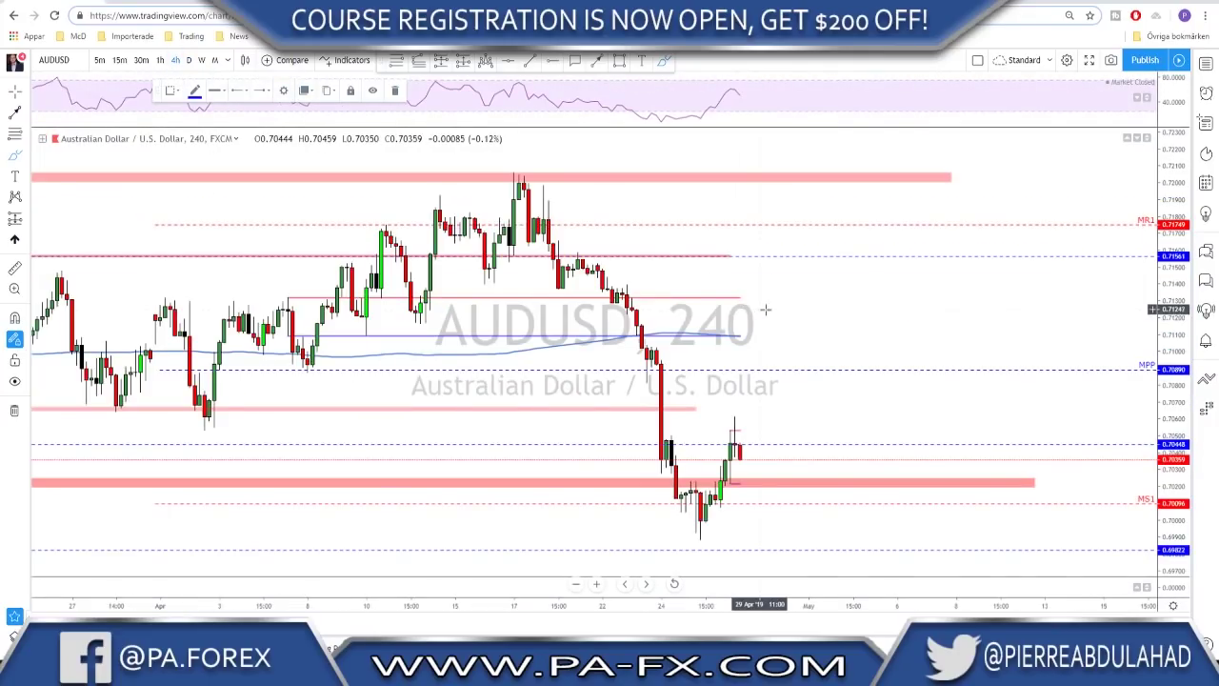
# On the 4-hour chart, sketch the drop from the 17 April high and a path from the latest price to about 0.7100, and undo the path.
pyautogui.scroll(-3, 781, 315)
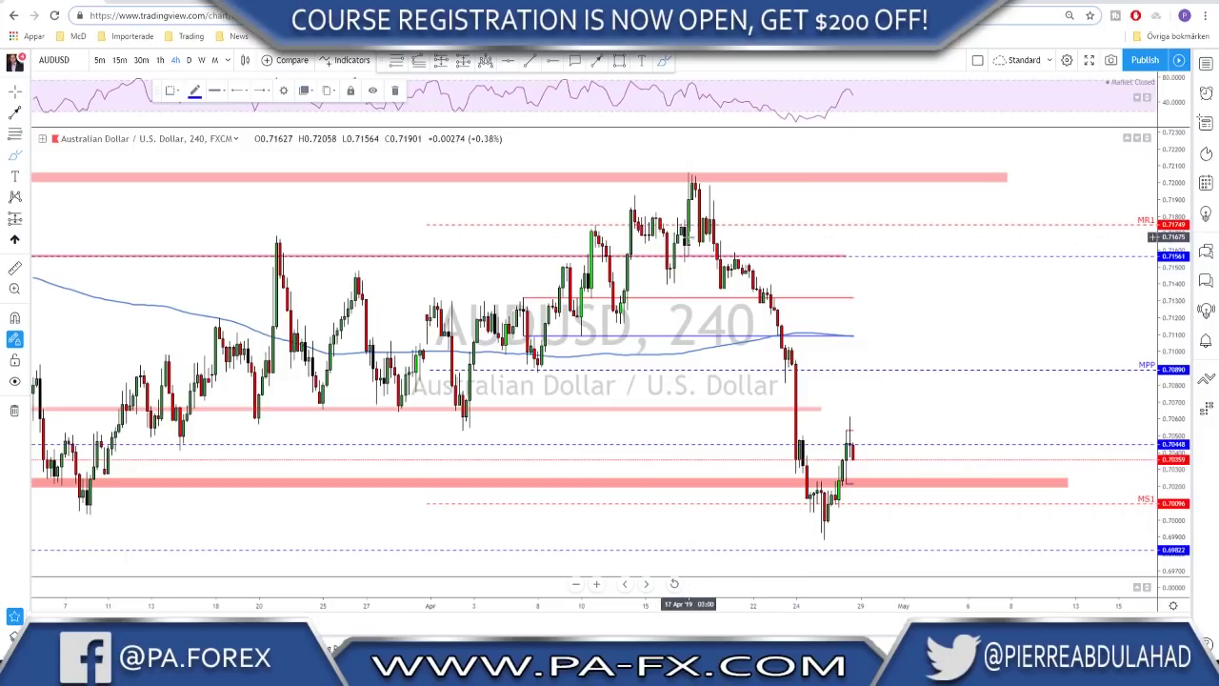
pyautogui.moveTo(693, 179); pyautogui.dragTo(825, 520)
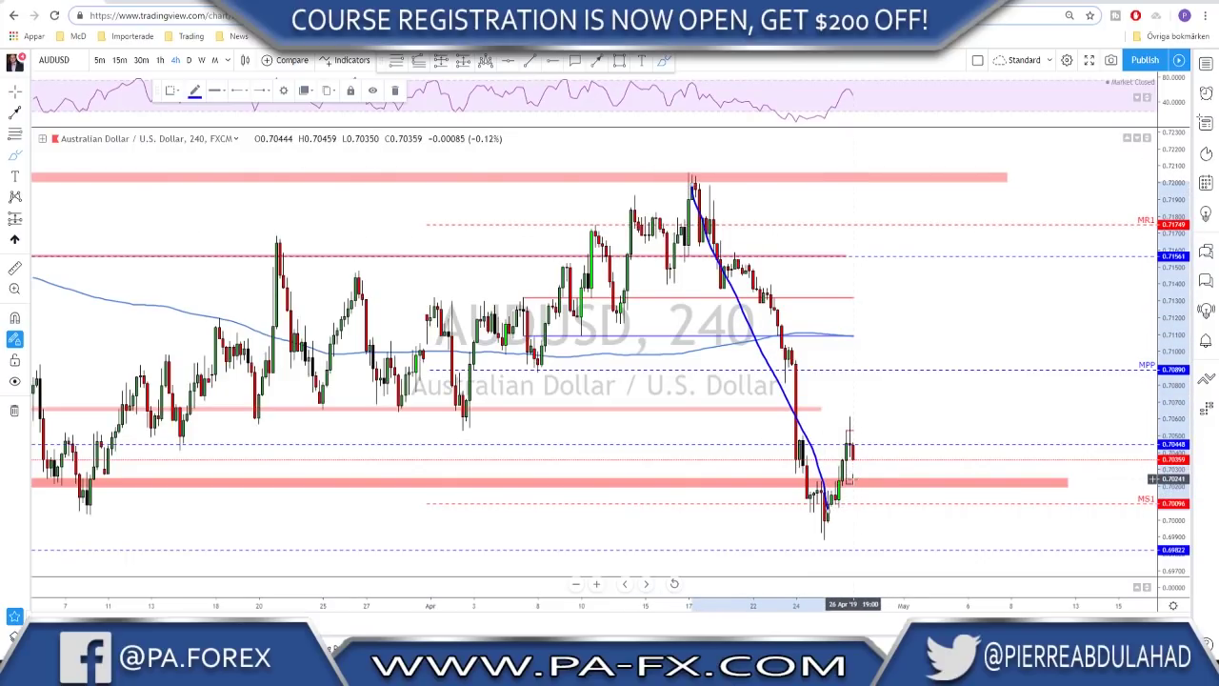
pyautogui.scroll(-1, 891, 459)
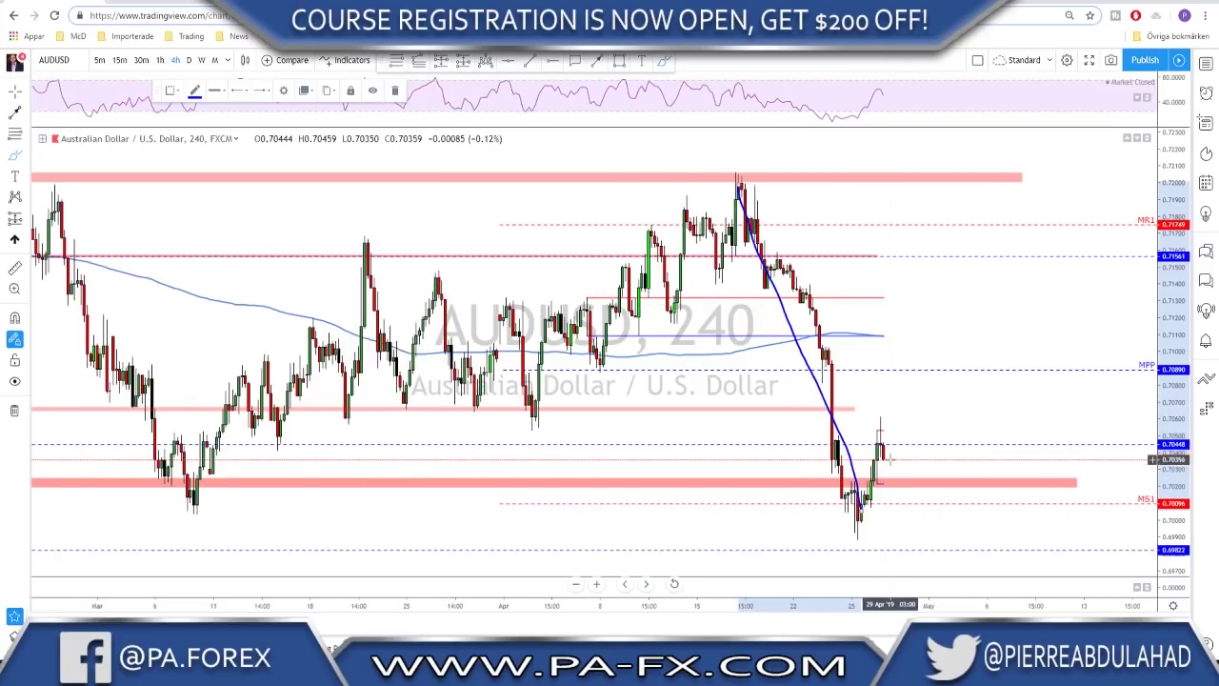
pyautogui.moveTo(884, 450)
pyautogui.mouseDown()
pyautogui.moveTo(899, 481)
pyautogui.moveTo(906, 459)
pyautogui.moveTo(918, 476)
pyautogui.moveTo(933, 463)
pyautogui.moveTo(966, 354)
pyautogui.mouseUp()
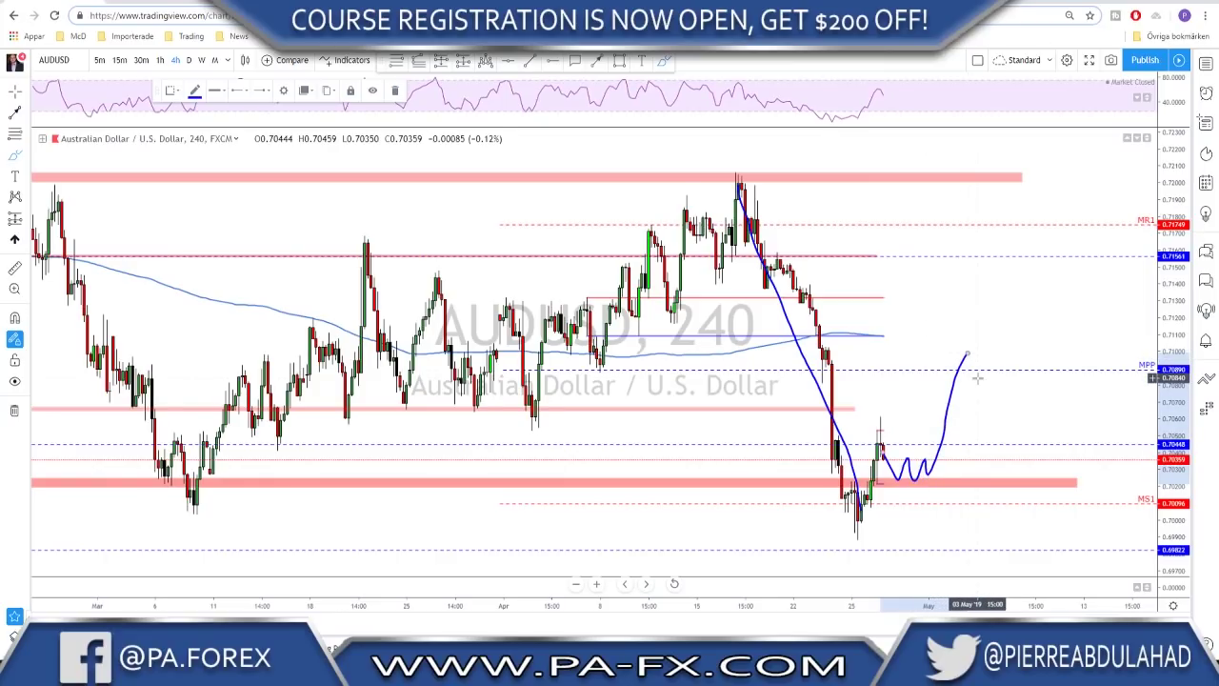
pyautogui.hotkey('ctrl', 'z')
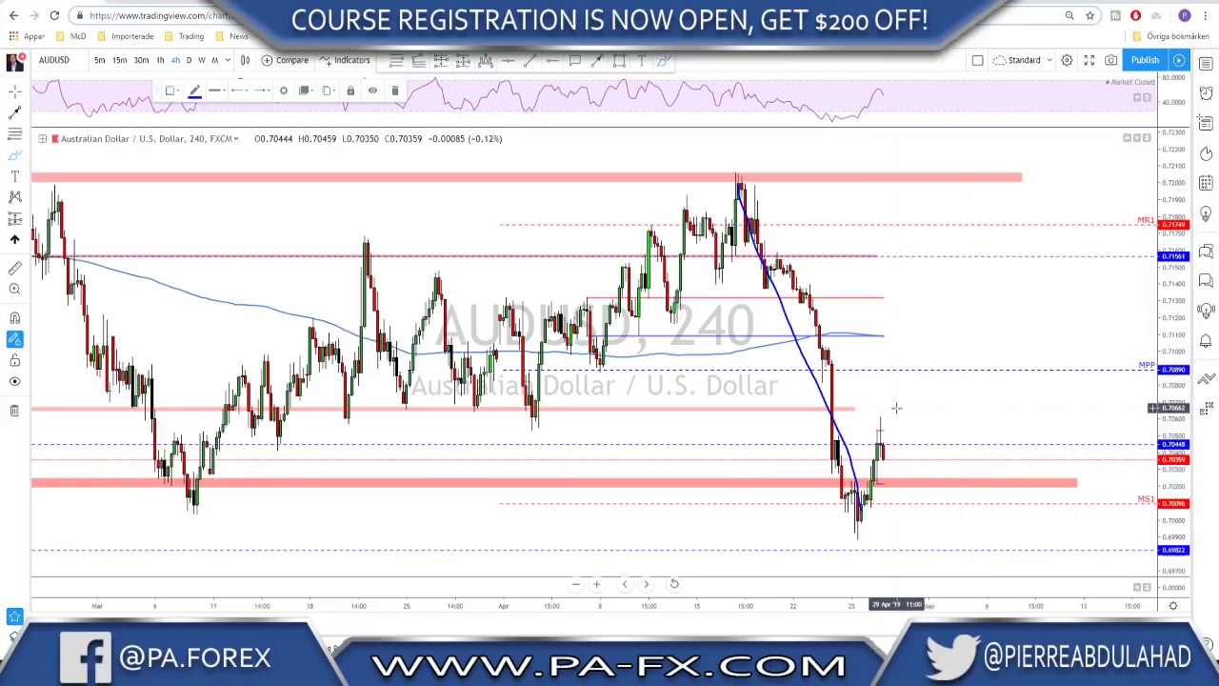
# Delete the sketched decline from the 17 April high.
pyautogui.scroll(1, 892, 407)
pyautogui.click(934, 371)
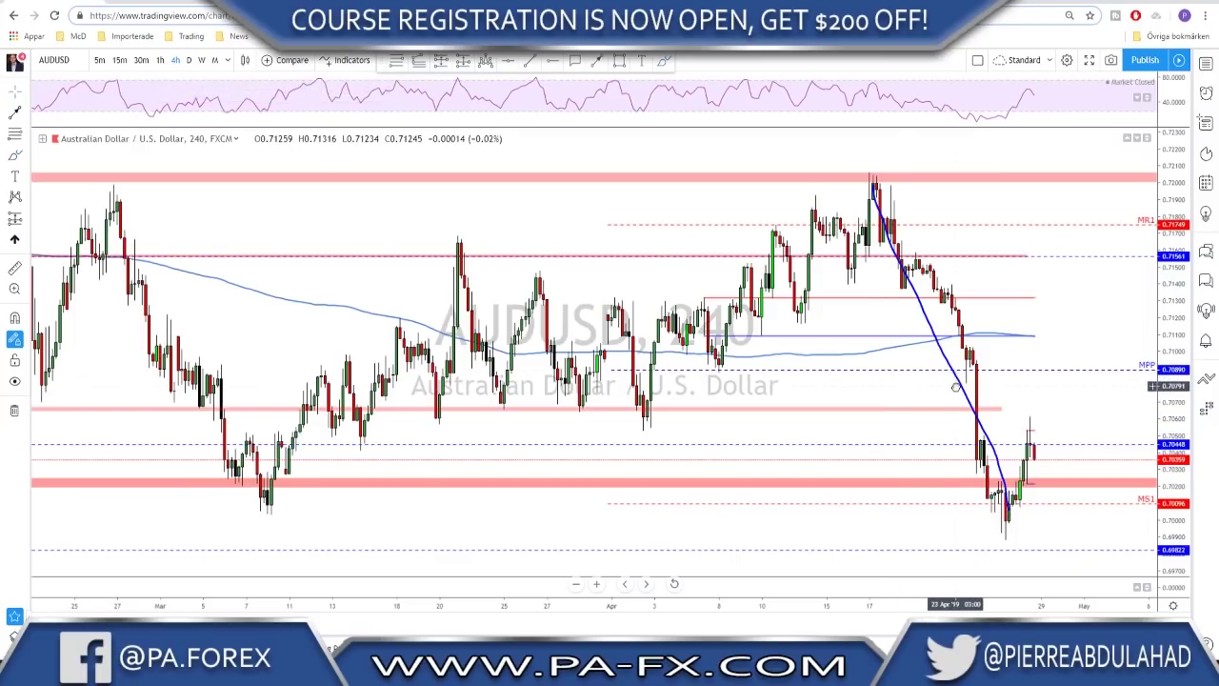
pyautogui.rightClick(962, 386)
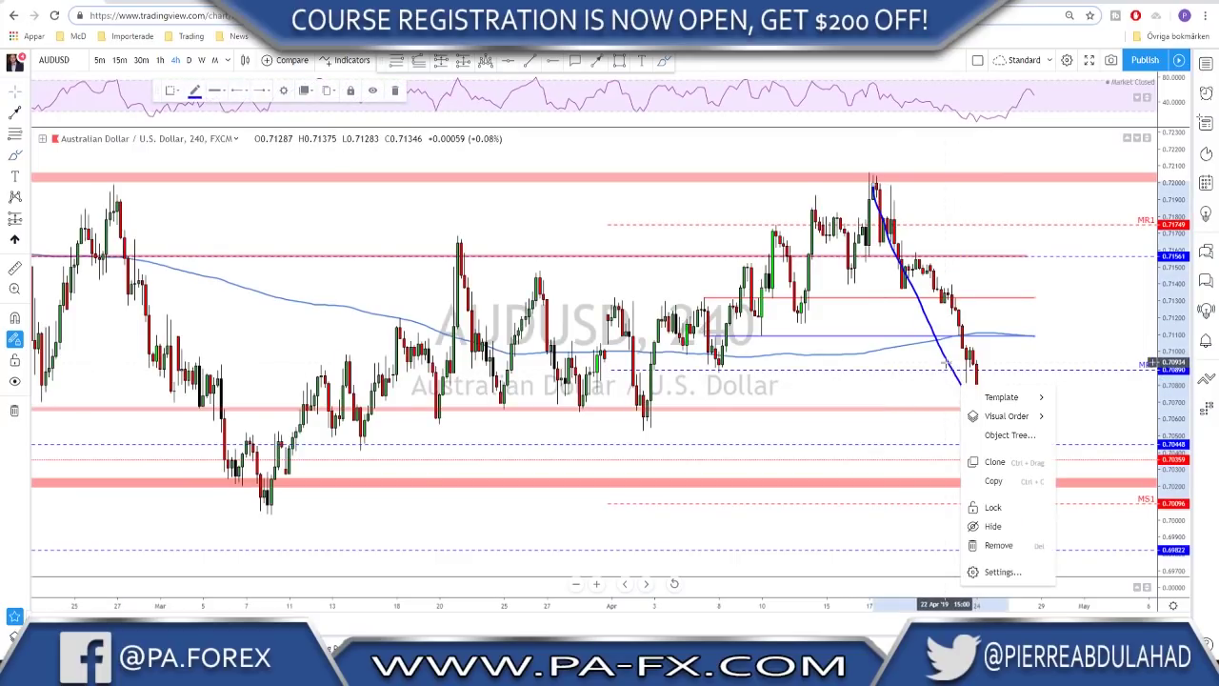
pyautogui.click(948, 367)
pyautogui.press('Delete')
pyautogui.scroll(2, 952, 425)
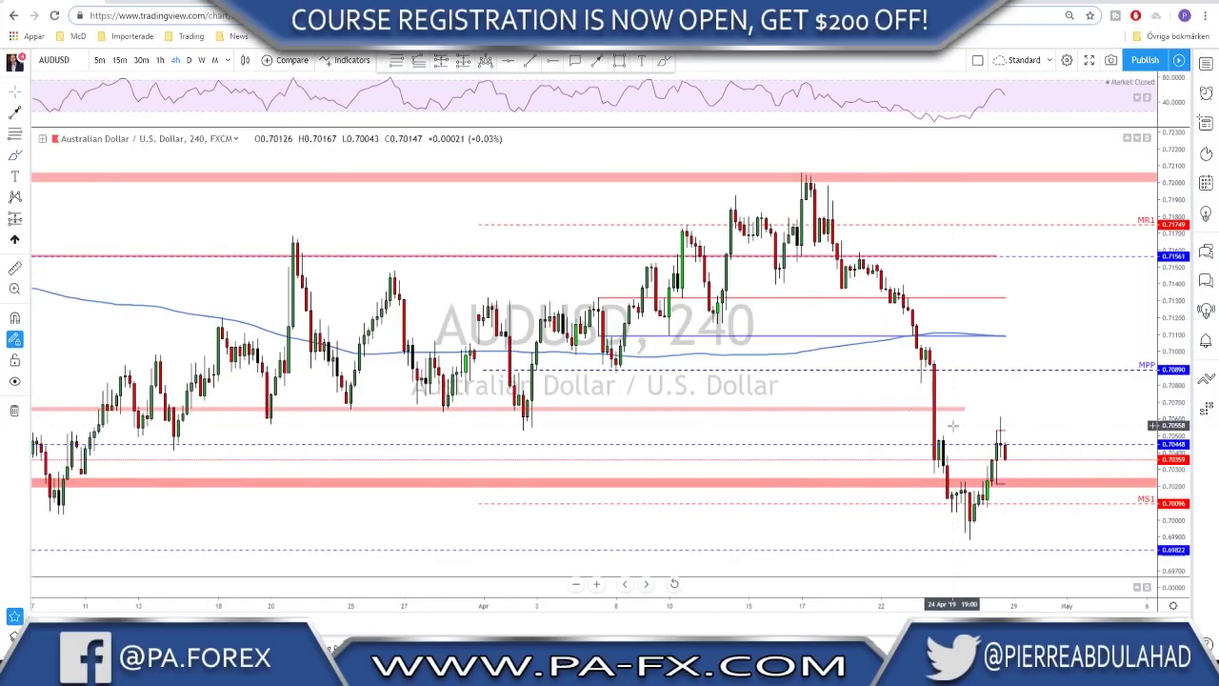
pyautogui.scroll(-2, 964, 429)
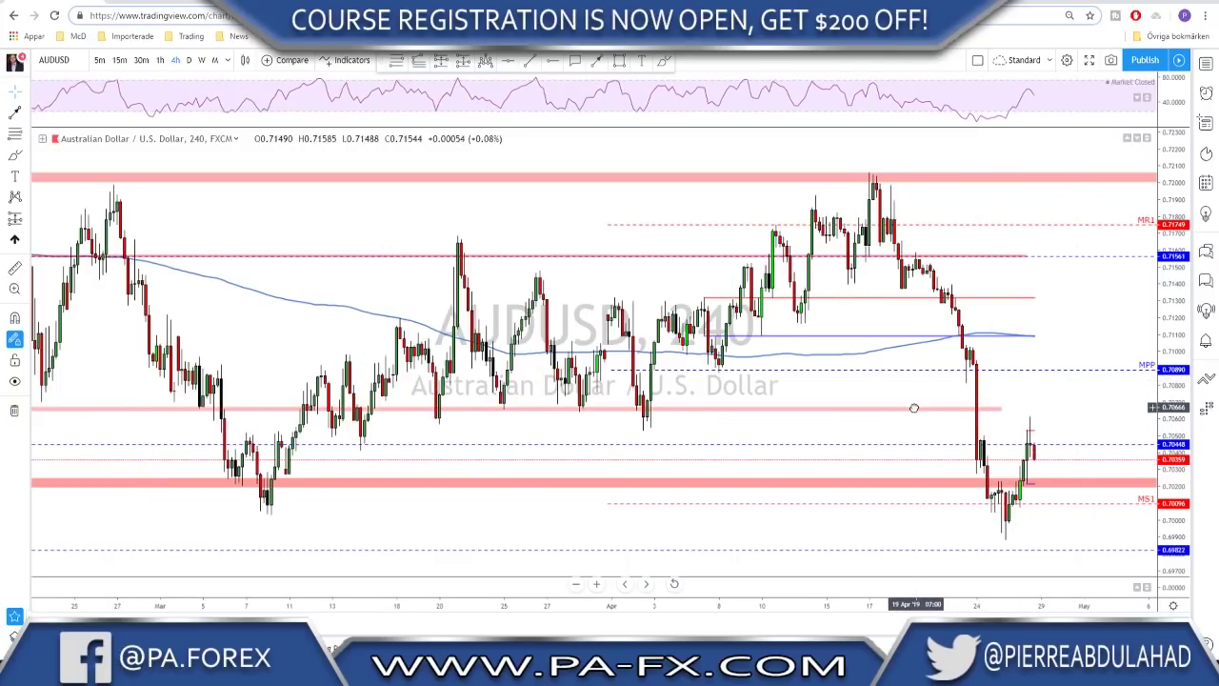
pyautogui.moveTo(1065, 396)
pyautogui.mouseDown()
pyautogui.moveTo(909, 400)
pyautogui.moveTo(887, 424)
pyautogui.moveTo(895, 465)
pyautogui.moveTo(939, 493)
pyautogui.moveTo(953, 443)
pyautogui.moveTo(984, 457)
pyautogui.moveTo(1031, 346)
pyautogui.mouseUp()
pyautogui.press('Delete')
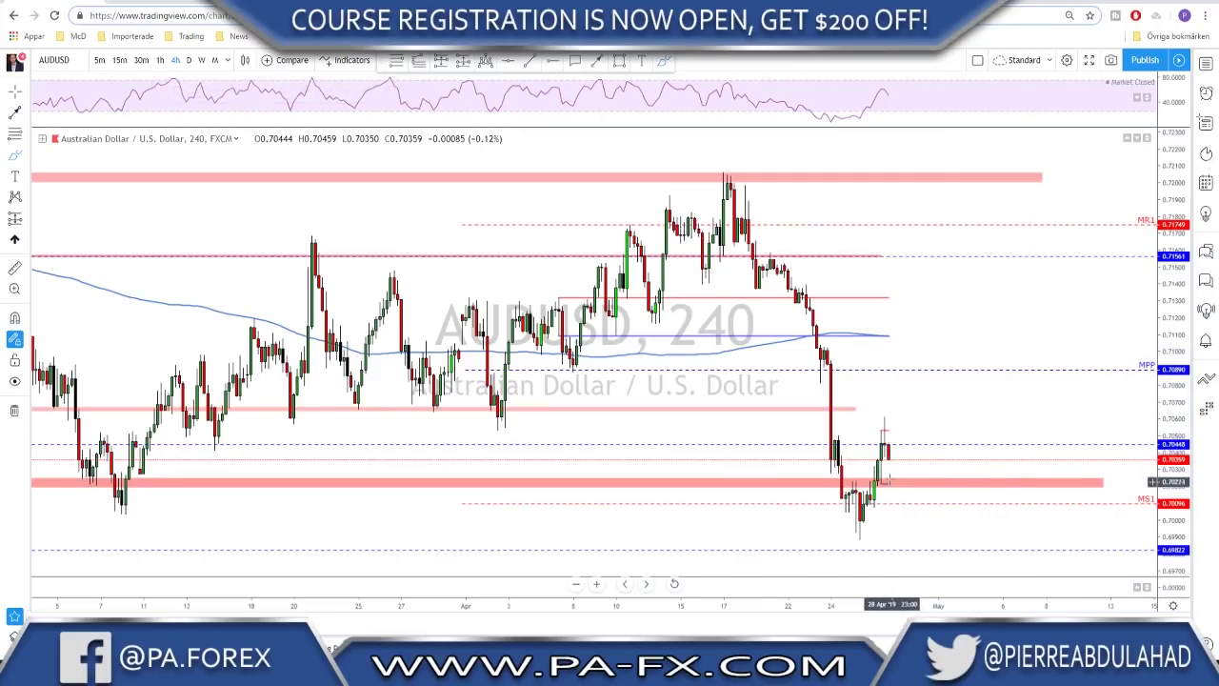
# Switch to the NZDUSD 4-hour chart, sketch the rebound from the late-April low to about 0.6670, and undo the sketch.
pyautogui.scroll(-5, 982, 481)
pyautogui.scroll(-1, 946, 491)
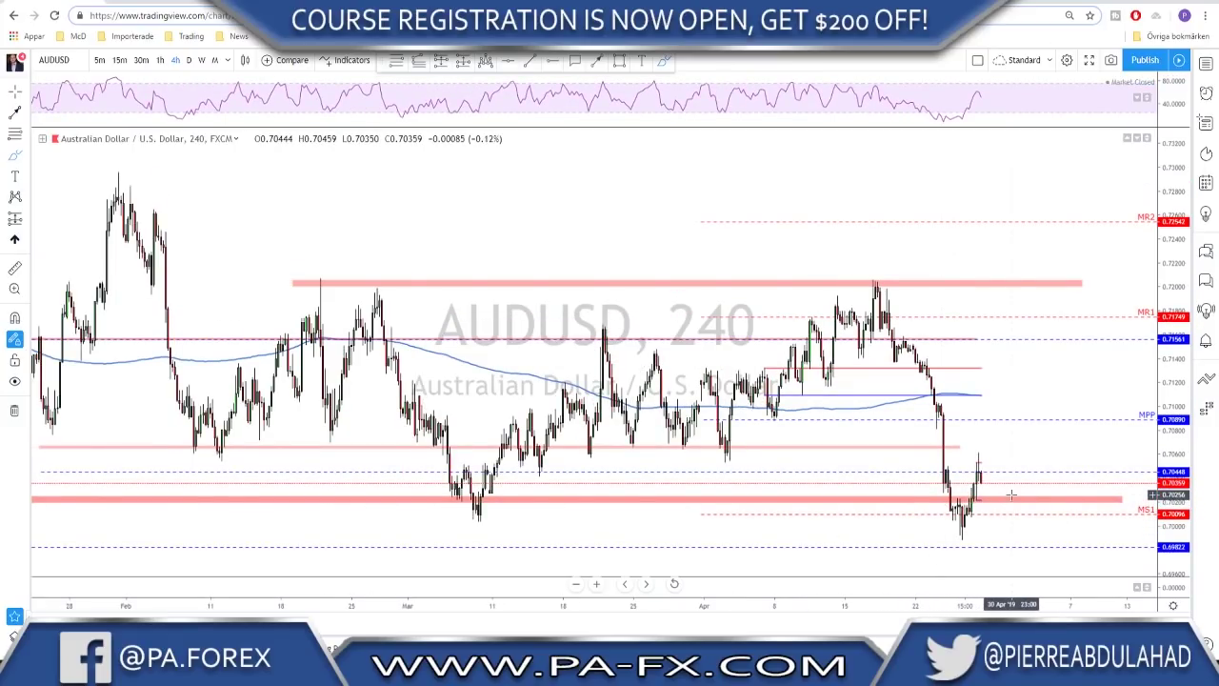
pyautogui.press('Down')
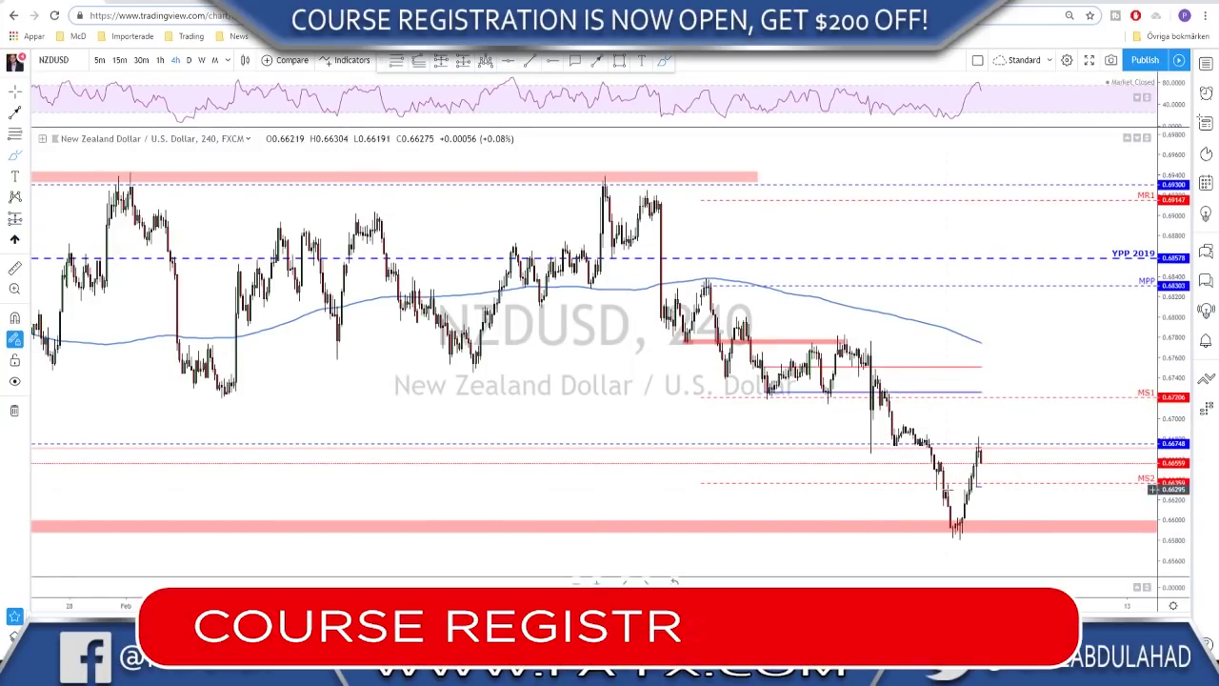
pyautogui.moveTo(956, 531); pyautogui.dragTo(990, 444)
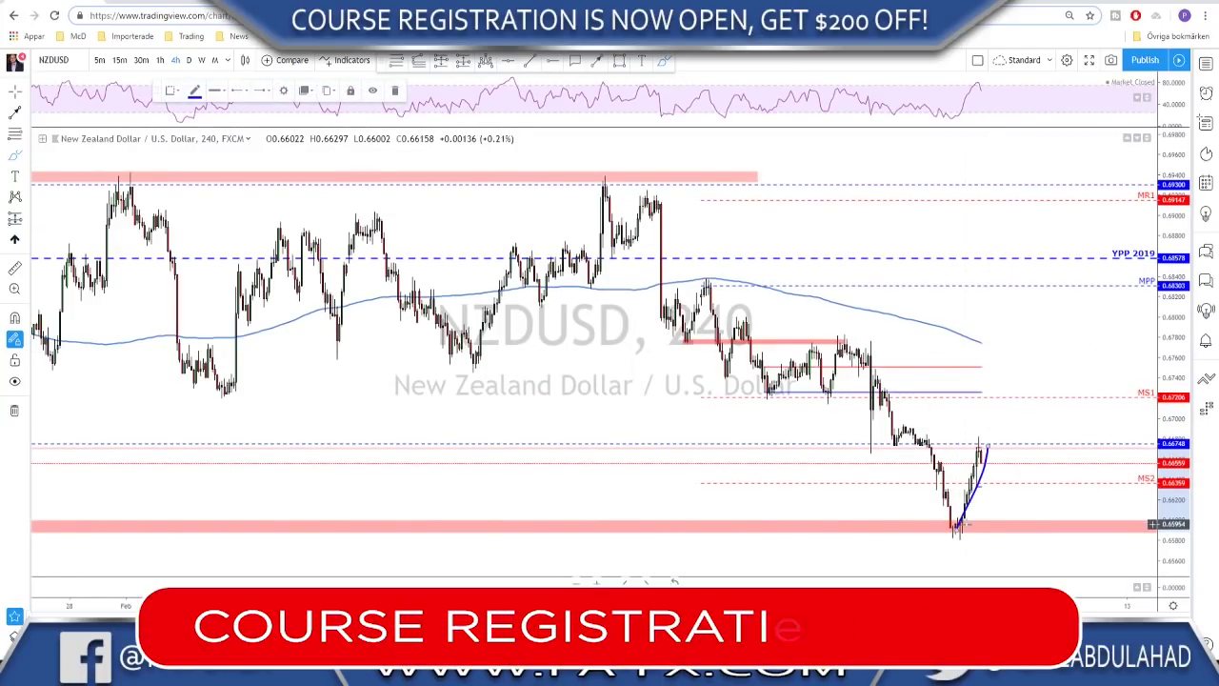
pyautogui.hotkey('ctrl', 'z')
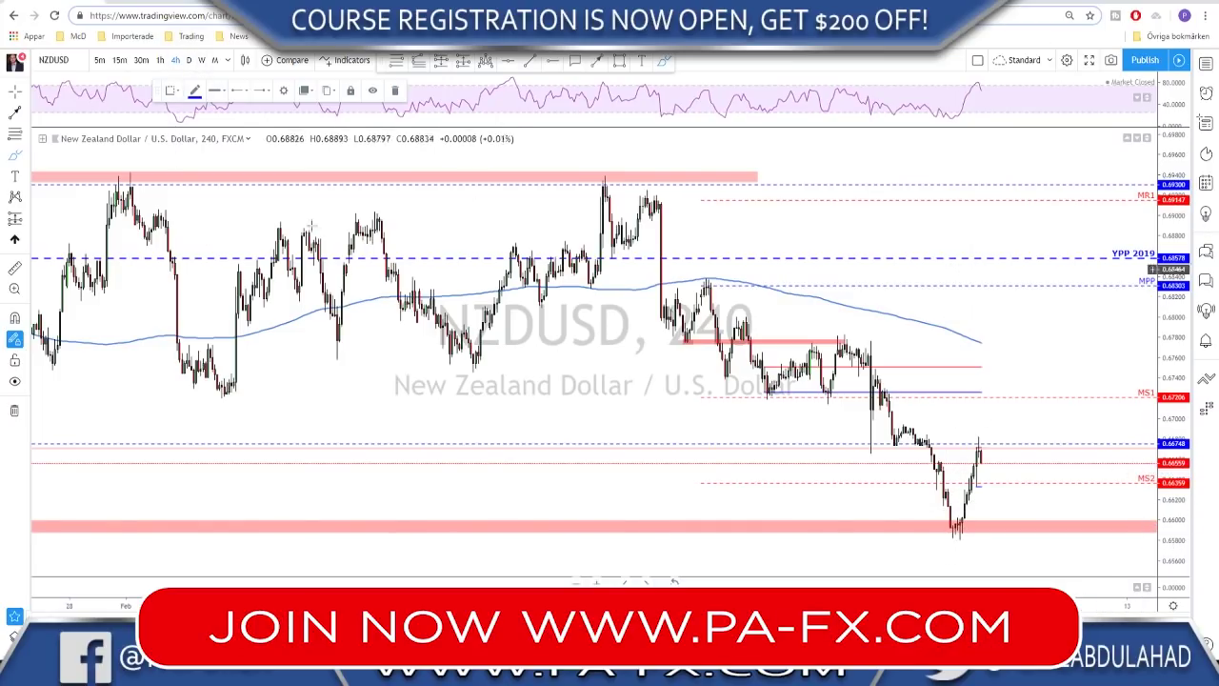
# On the NZDUSD daily chart, sketch the rise from the early-January 2019 low to about 0.6930 and undo it.
pyautogui.click(189, 60)
pyautogui.scroll(3, 632, 501)
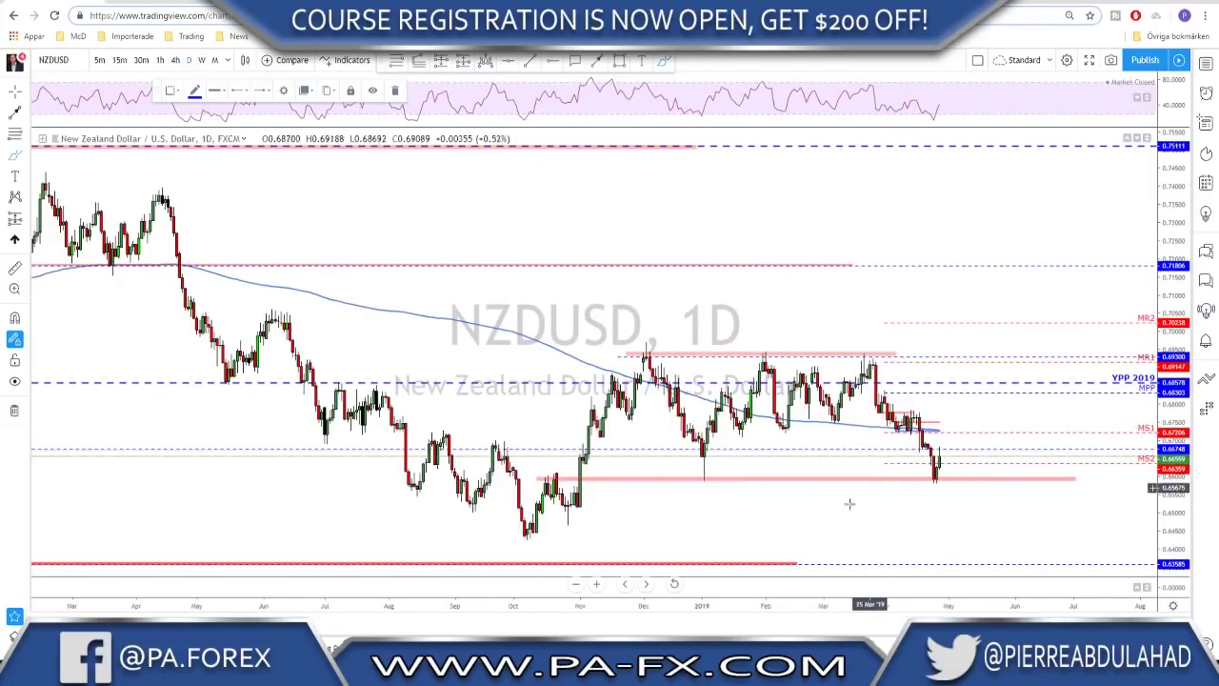
pyautogui.scroll(2, 610, 486)
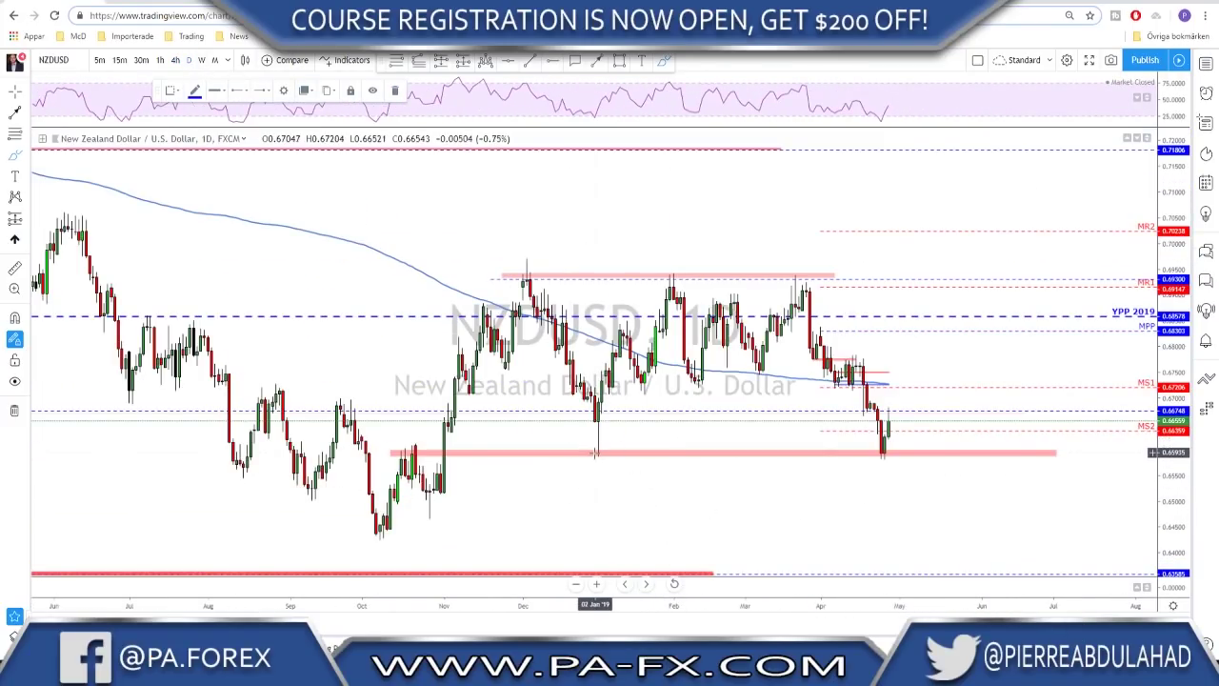
pyautogui.moveTo(595, 454)
pyautogui.mouseDown()
pyautogui.moveTo(624, 343)
pyautogui.moveTo(671, 277)
pyautogui.mouseUp()
pyautogui.hotkey('ctrl', 'z')
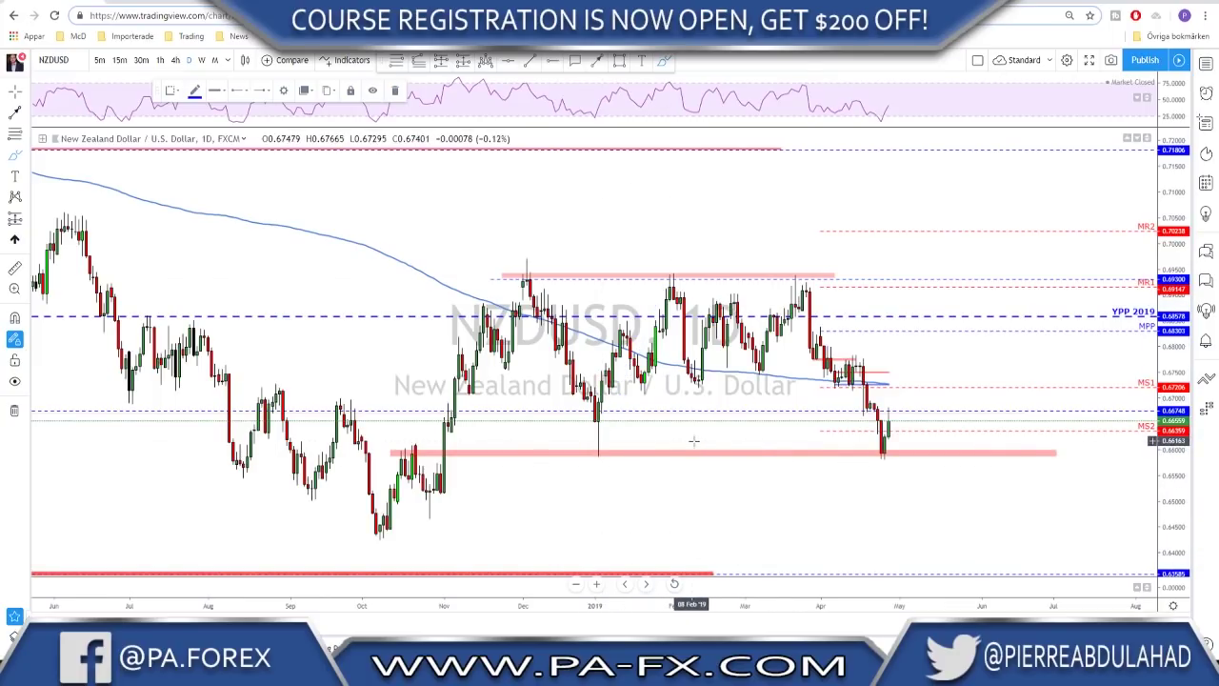
# Mark the late-April and early-January lows, sketch the swings from the October 2018 low up to about 0.6915, and undo all strokes.
pyautogui.moveTo(881, 454); pyautogui.dragTo(915, 447)
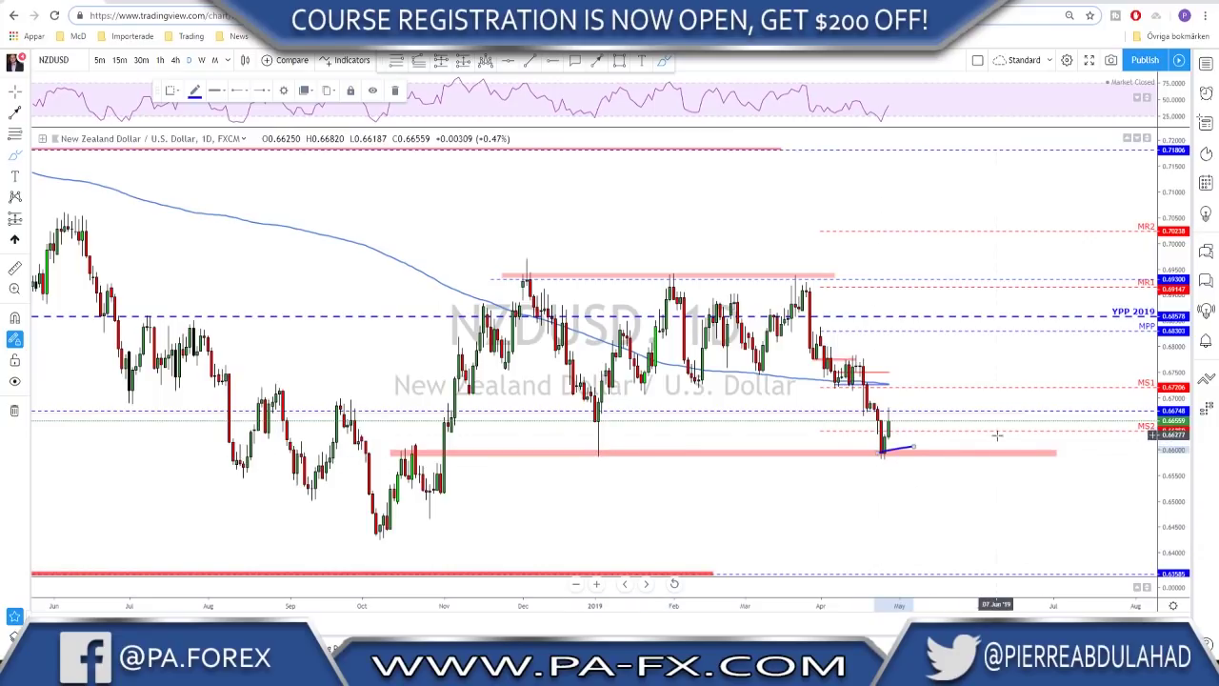
pyautogui.moveTo(607, 412); pyautogui.dragTo(624, 409)
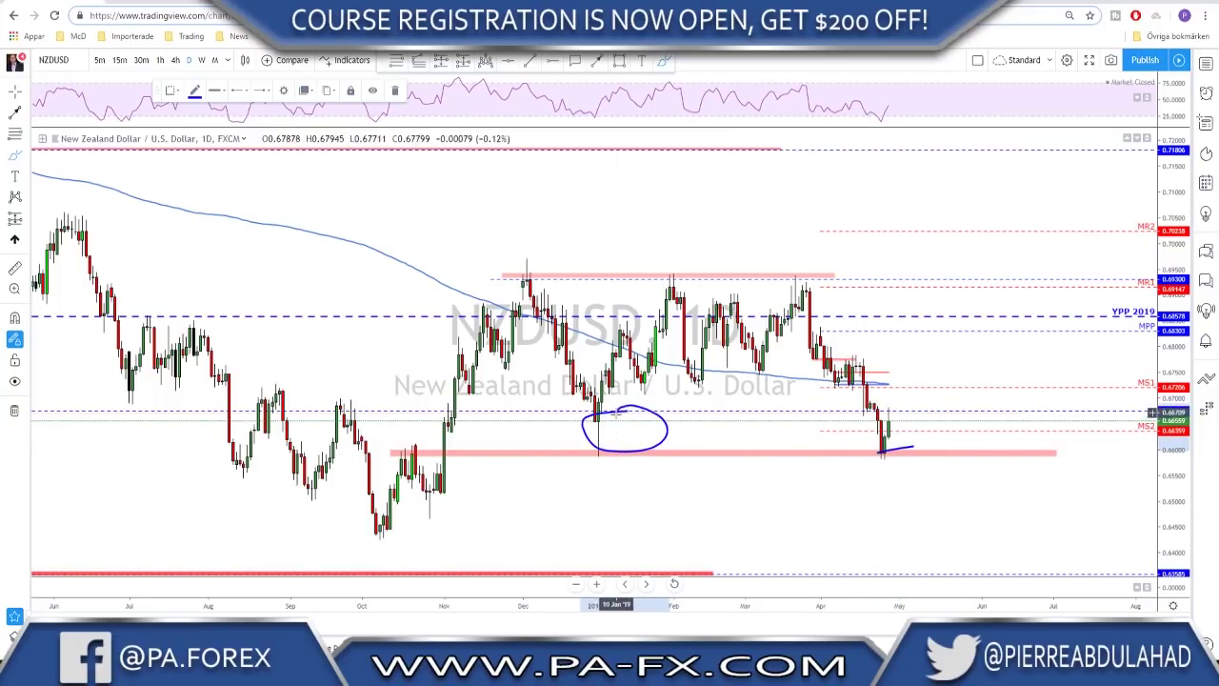
pyautogui.hotkey('ctrl', 'z')
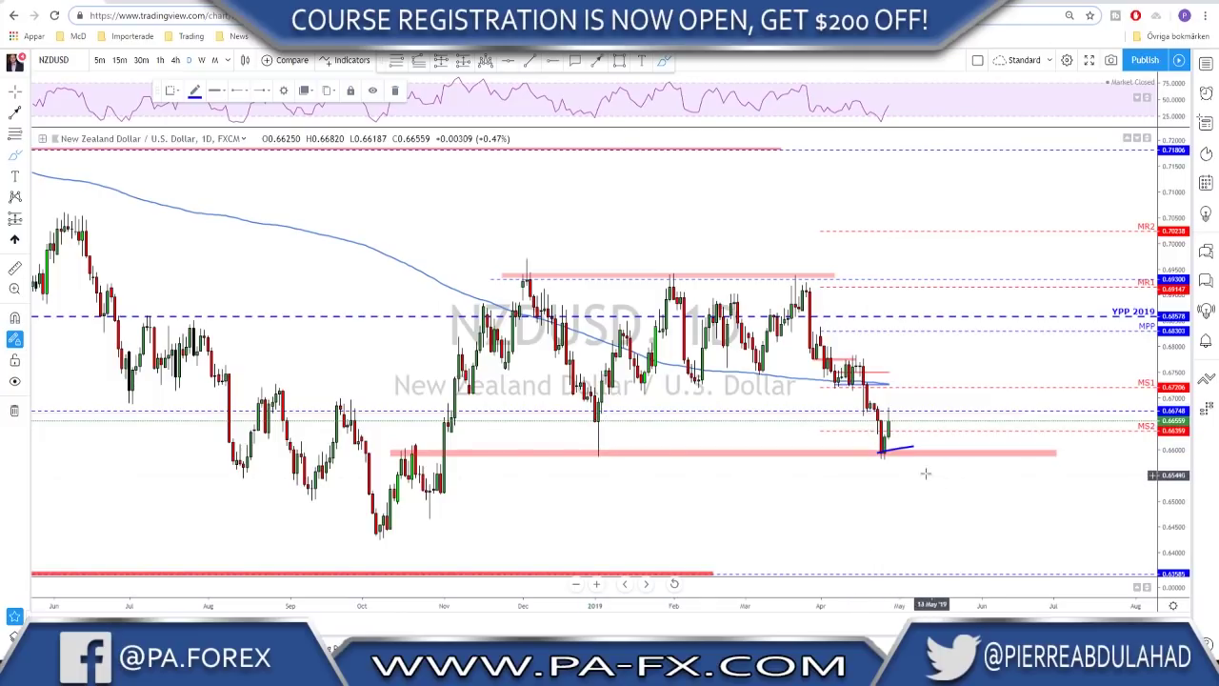
pyautogui.hotkey('ctrl', 'z')
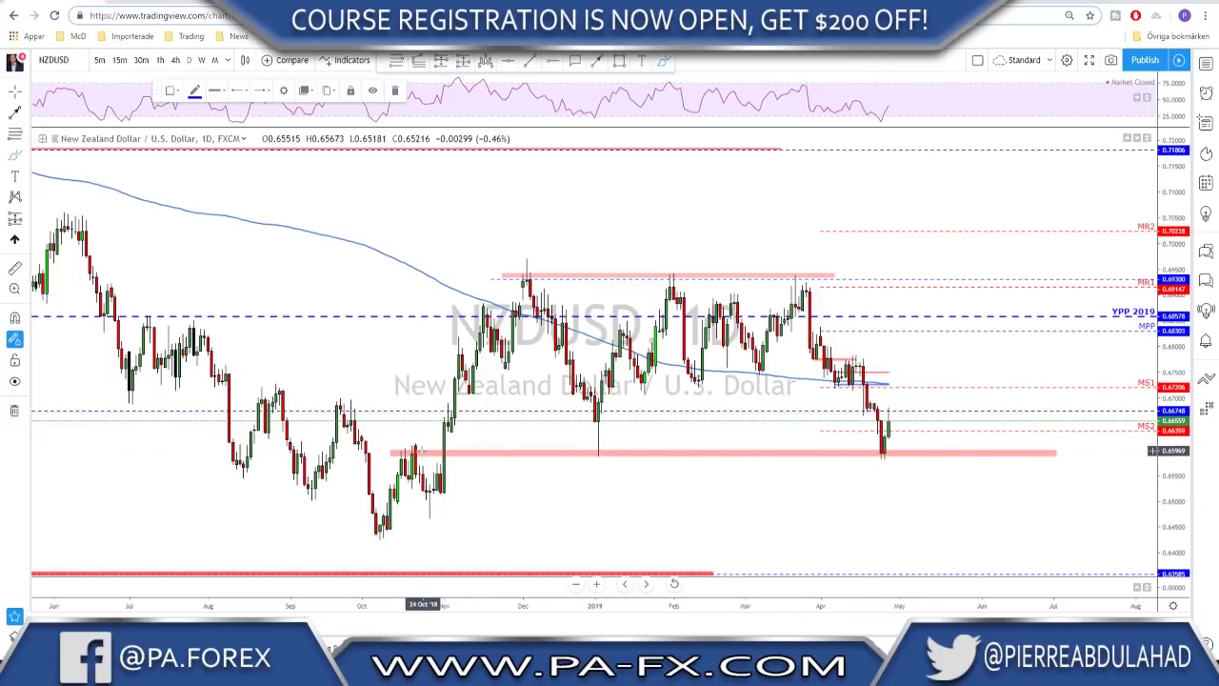
pyautogui.moveTo(383, 526)
pyautogui.mouseDown()
pyautogui.moveTo(462, 429)
pyautogui.moveTo(545, 281)
pyautogui.moveTo(600, 452)
pyautogui.moveTo(680, 276)
pyautogui.moveTo(879, 450)
pyautogui.moveTo(939, 284)
pyautogui.mouseUp()
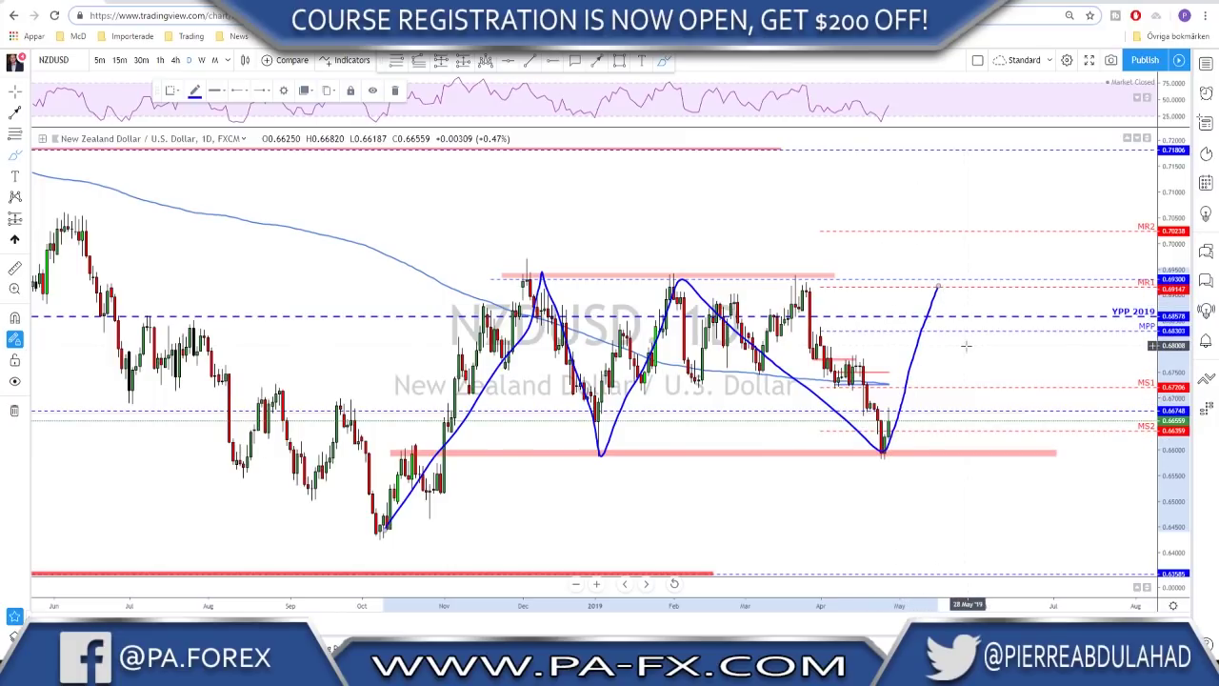
pyautogui.hotkey('ctrl', 'z')
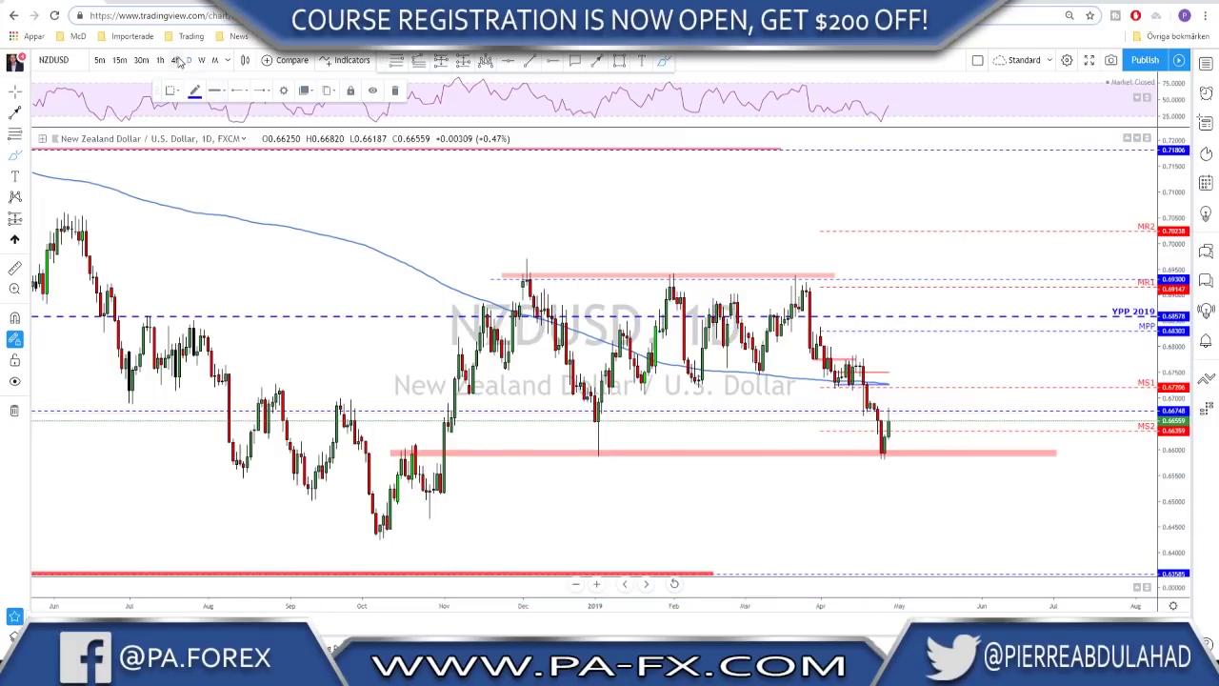
# On the 4-hour chart, sketch the late-April rebound, a resistance line near 0.6670 and a path to about 0.6765, and undo them.
pyautogui.click(176, 60)
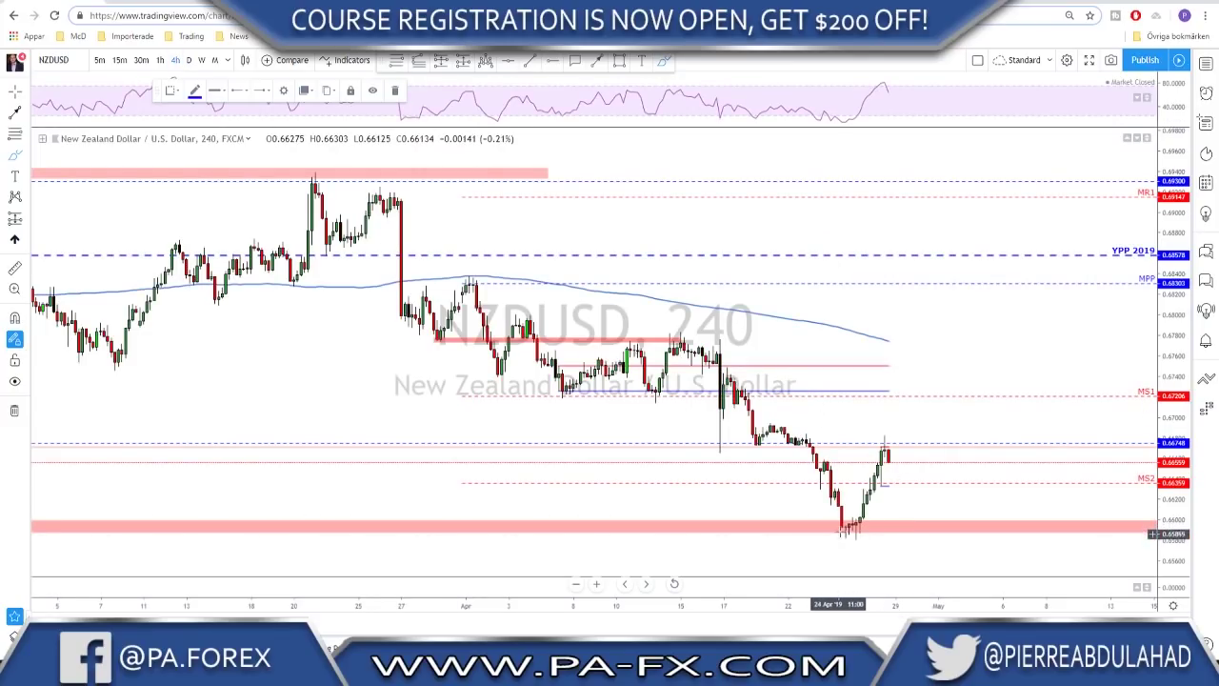
pyautogui.moveTo(844, 529); pyautogui.dragTo(885, 443)
pyautogui.moveTo(707, 445)
pyautogui.mouseDown()
pyautogui.moveTo(888, 449)
pyautogui.moveTo(907, 486)
pyautogui.mouseUp()
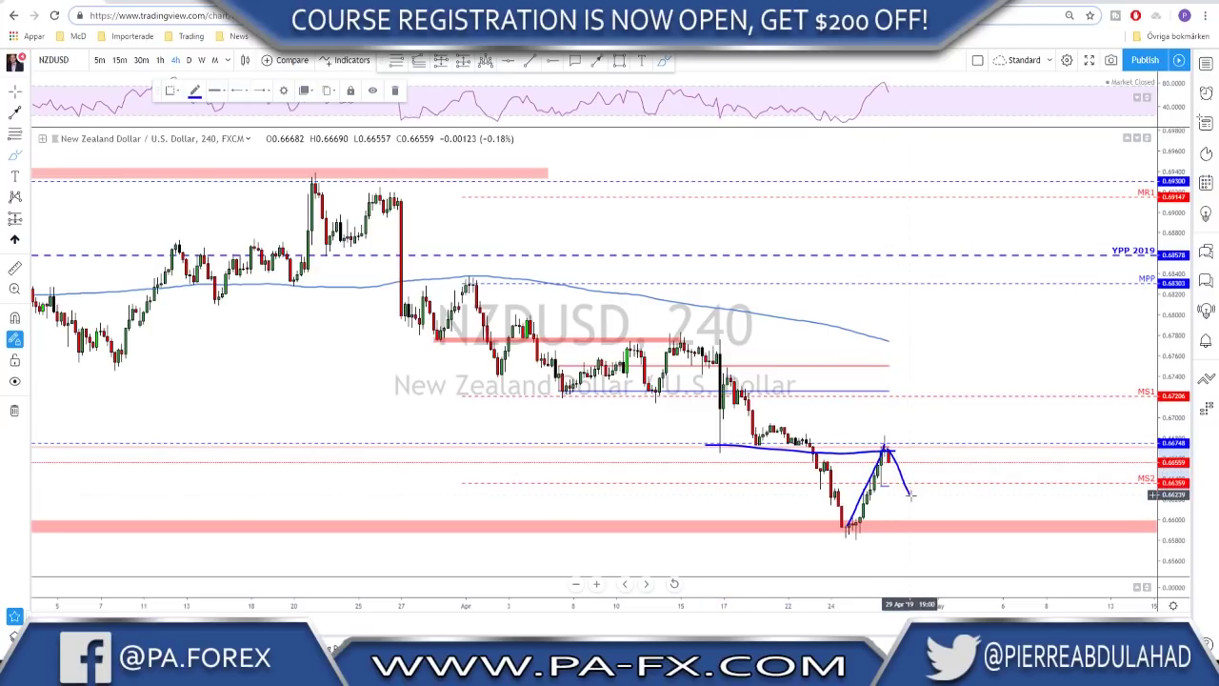
pyautogui.moveTo(912, 495)
pyautogui.mouseDown()
pyautogui.moveTo(929, 467)
pyautogui.moveTo(957, 470)
pyautogui.moveTo(1017, 350)
pyautogui.mouseUp()
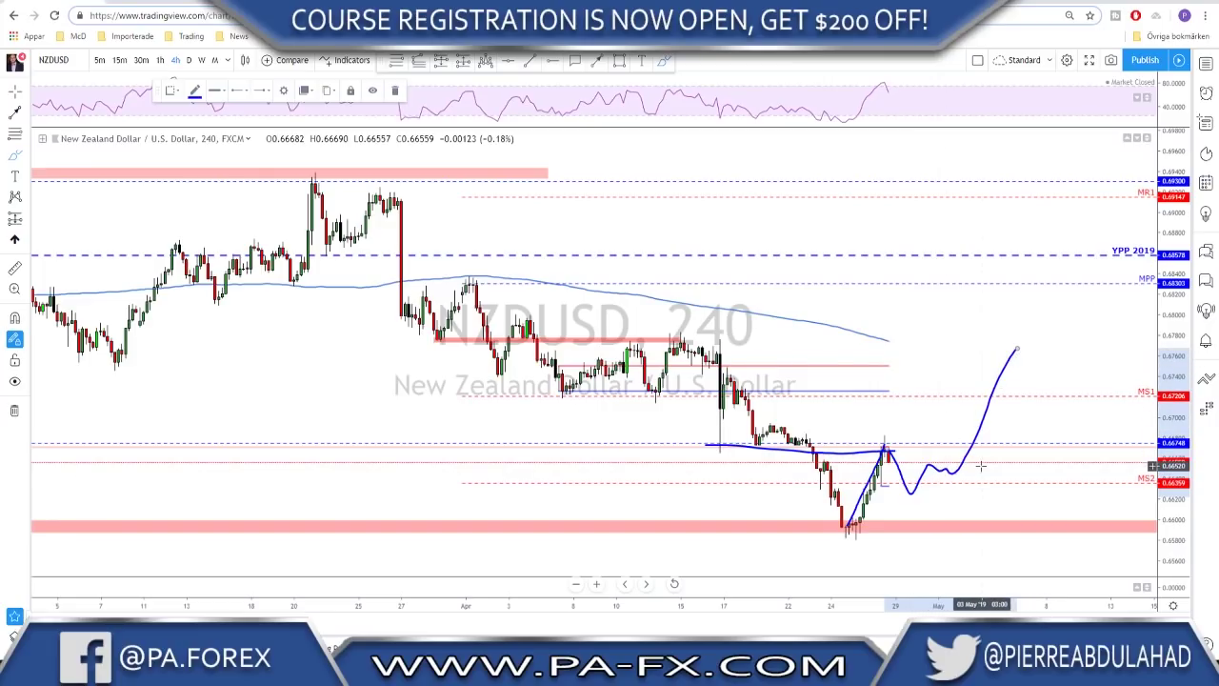
pyautogui.hotkey('ctrl', 'z')
pyautogui.hotkey('ctrl', 'z')
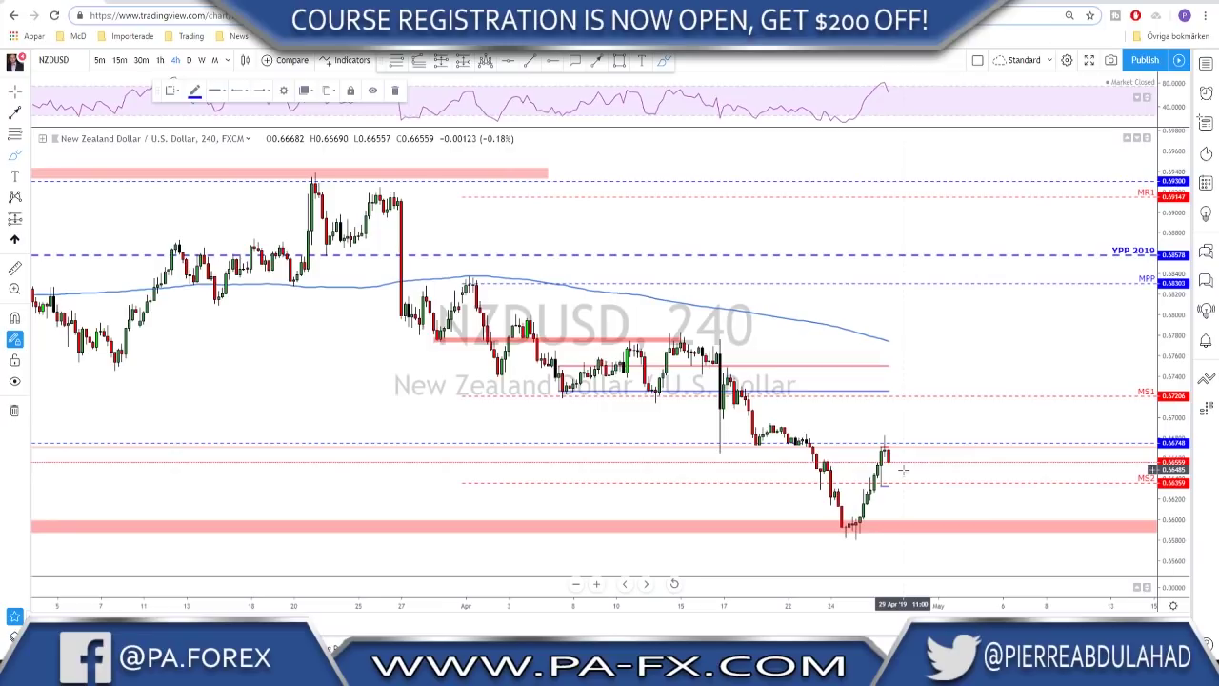
# Sketch a drop to the support zone near 0.6590 with a bounce to about 0.6700, underline the April low, and undo the strokes.
pyautogui.moveTo(890, 454); pyautogui.dragTo(925, 522)
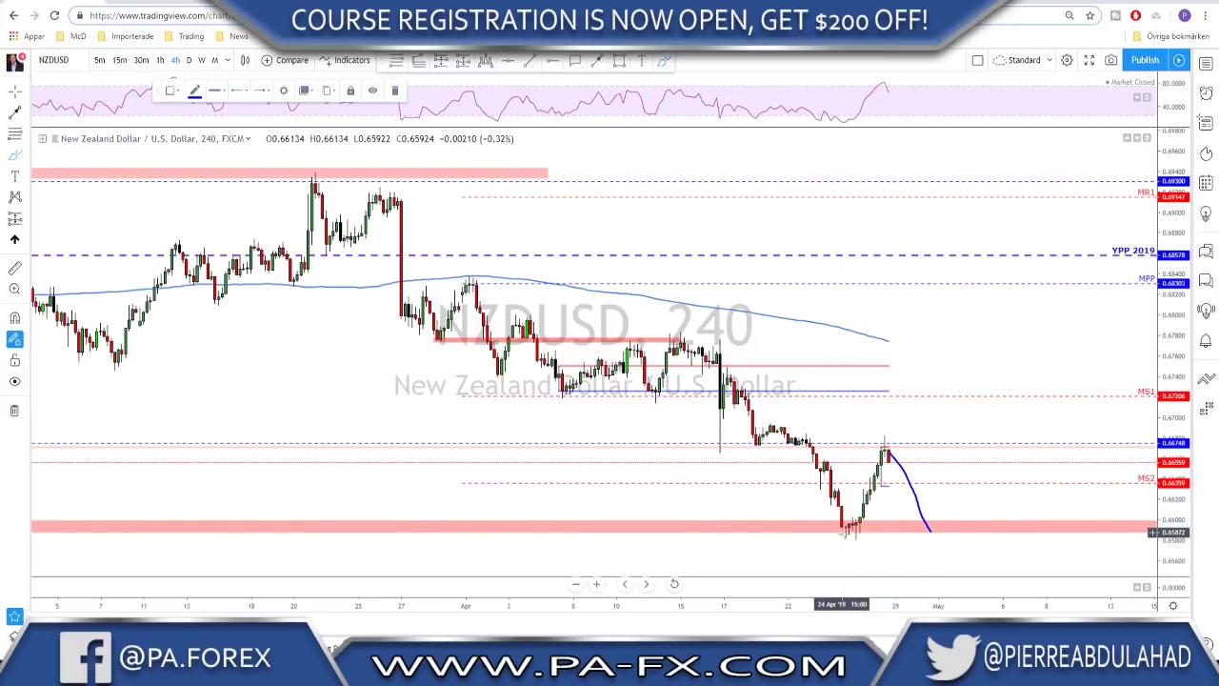
pyautogui.moveTo(844, 534)
pyautogui.mouseDown()
pyautogui.moveTo(906, 539)
pyautogui.moveTo(985, 414)
pyautogui.mouseUp()
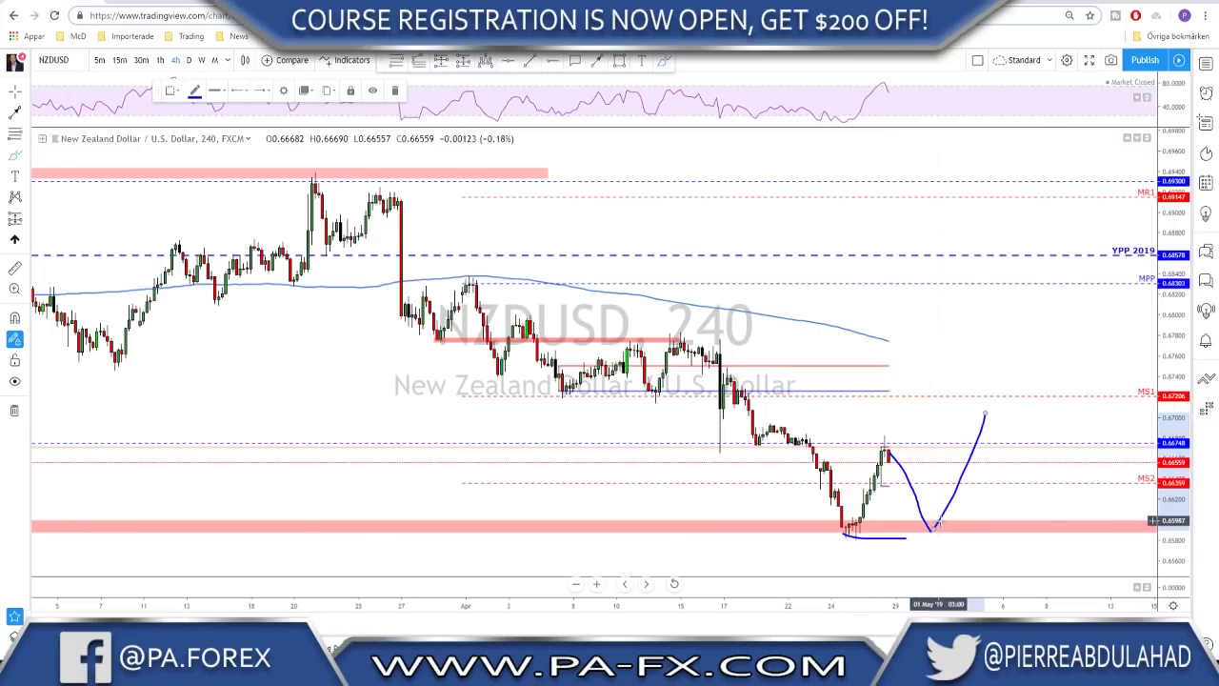
pyautogui.hotkey('ctrl', 'z')
pyautogui.hotkey('ctrl', 'z')
pyautogui.hotkey('ctrl', 'z')
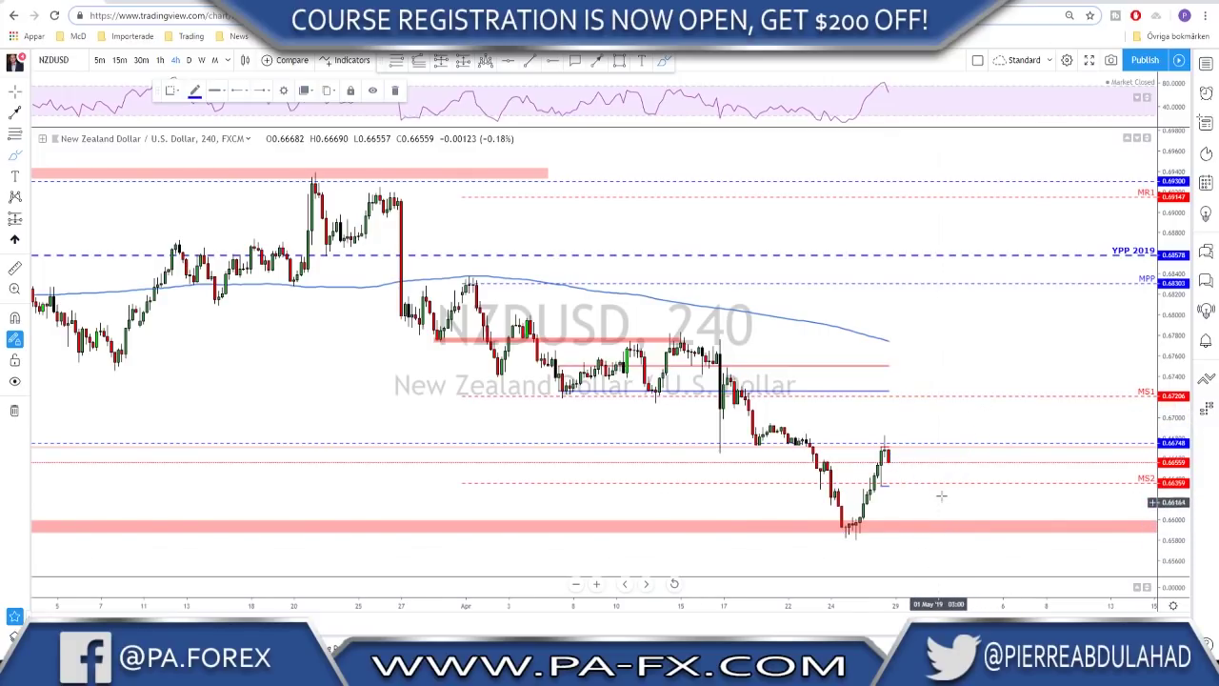
# Sketch the rebound from the late-April low and a horizontal line along the support zone near 0.6590, and undo both.
pyautogui.scroll(2, 948, 502)
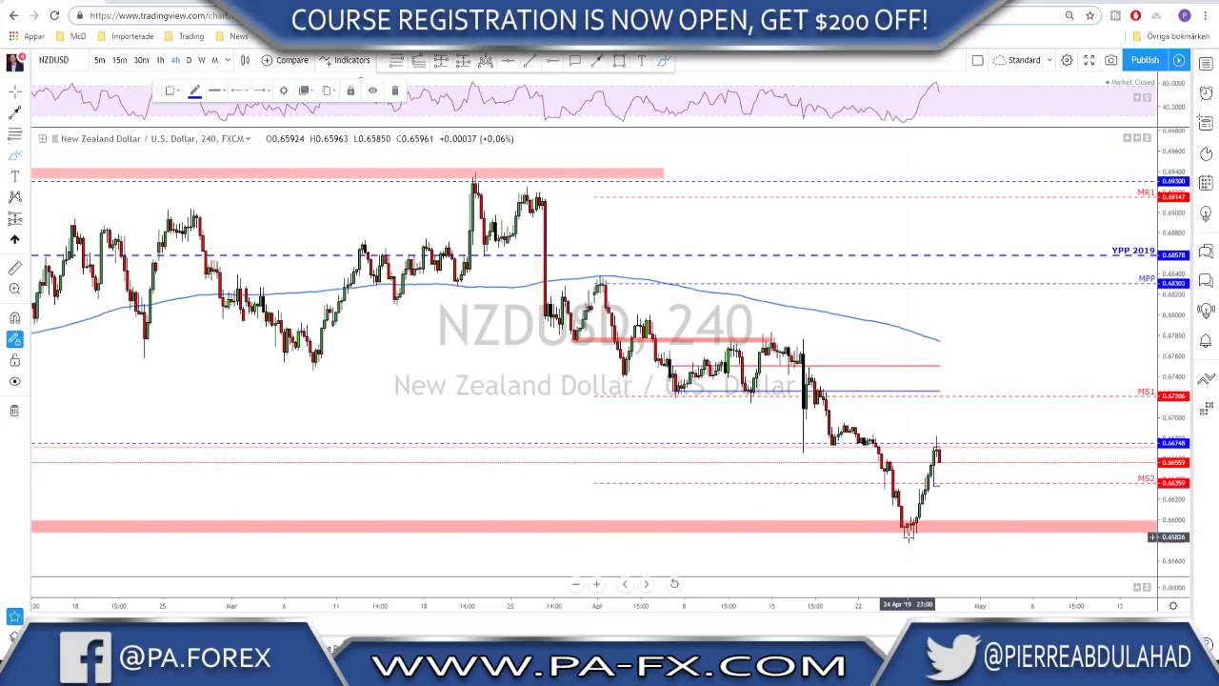
pyautogui.moveTo(910, 536); pyautogui.dragTo(948, 440)
pyautogui.moveTo(860, 536); pyautogui.dragTo(1010, 527)
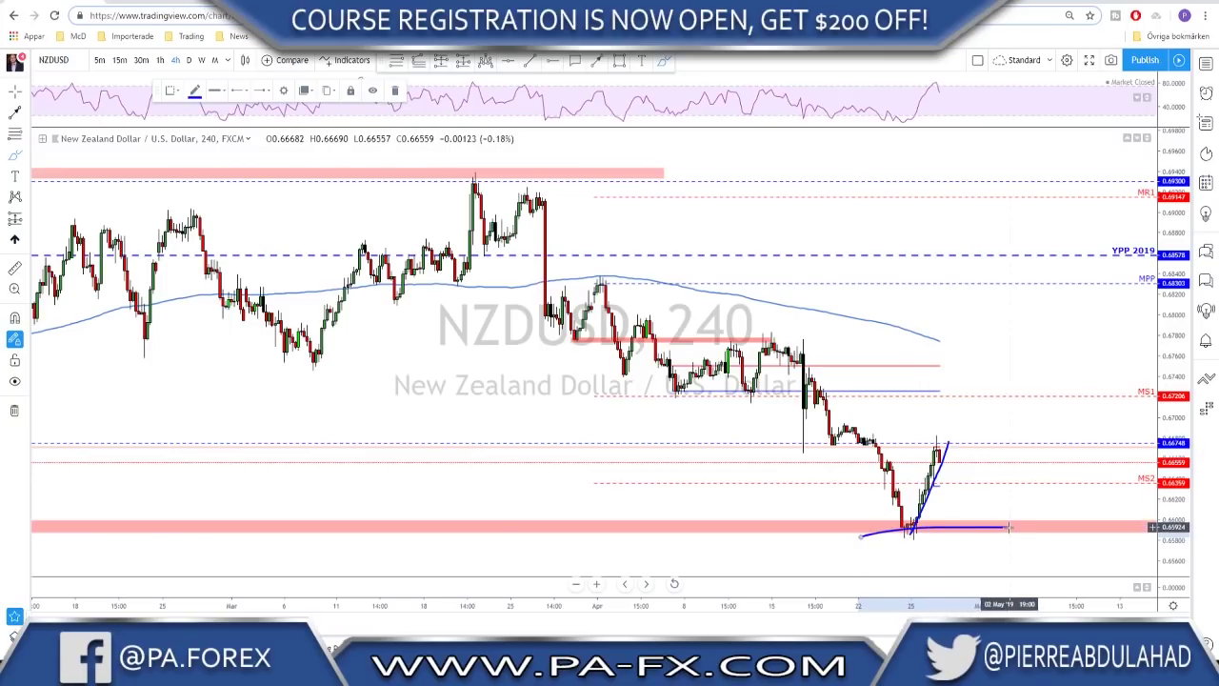
pyautogui.hotkey('ctrl', 'z')
pyautogui.hotkey('ctrl', 'z')
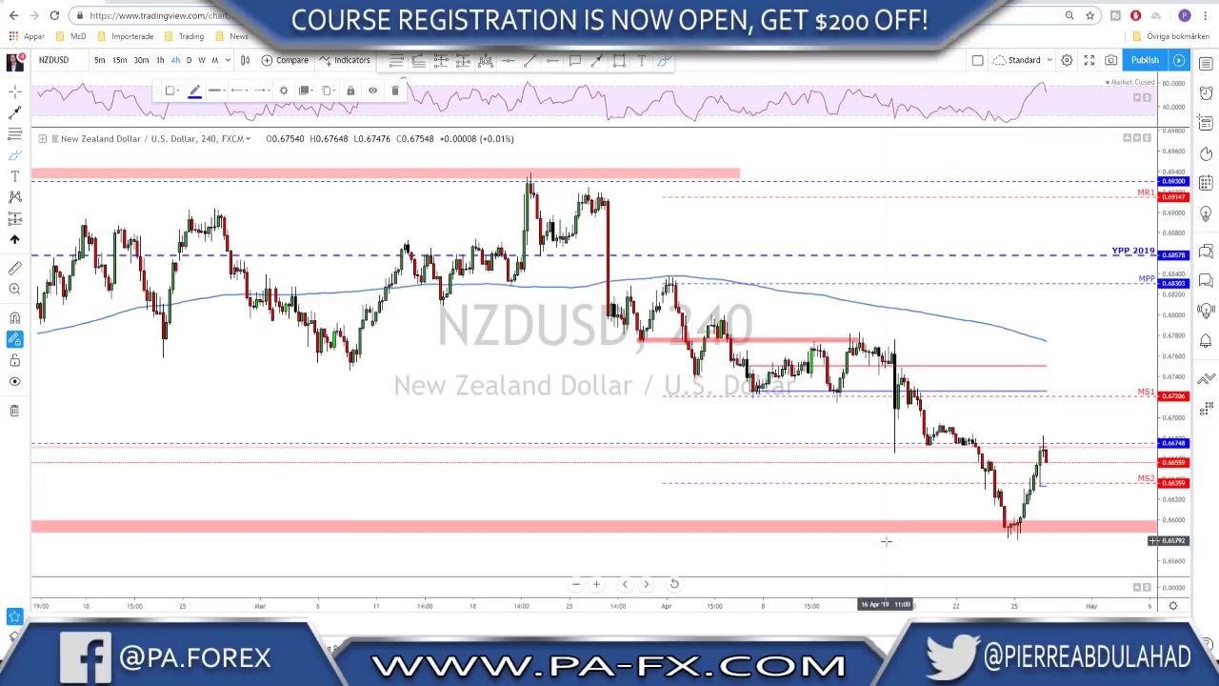
# Switch to NZDCAD and display its daily chart.
pyautogui.press('Down')
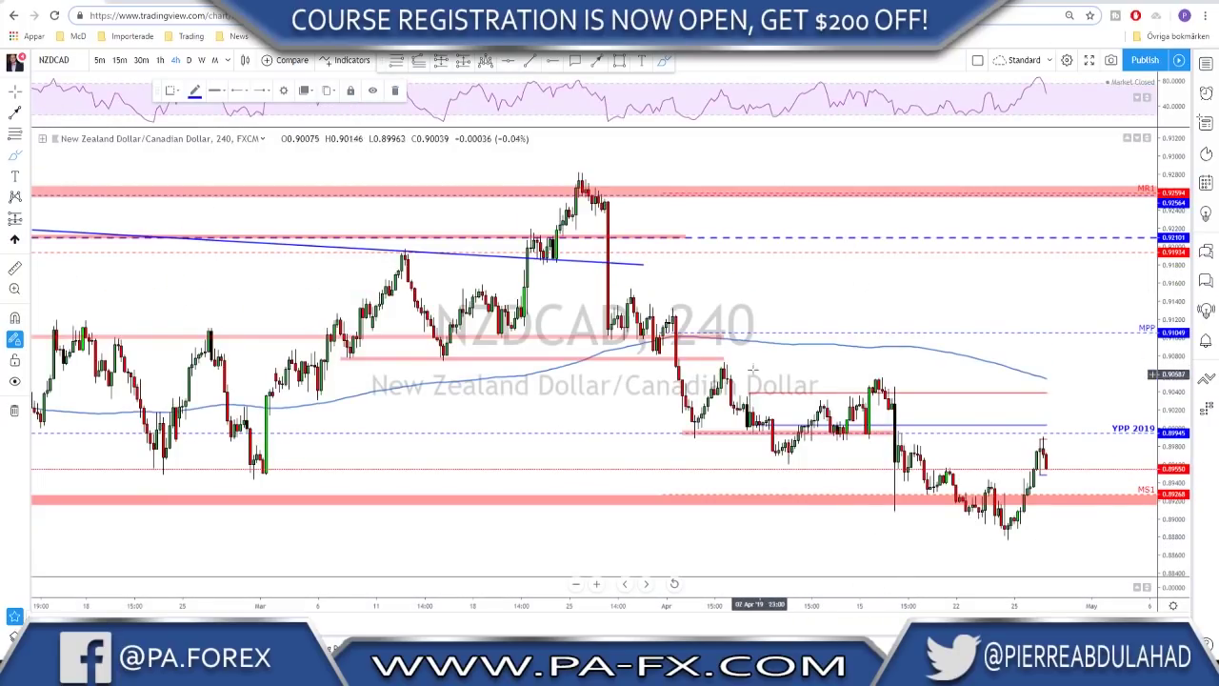
pyautogui.scroll(1, 677, 370)
pyautogui.scroll(1, 867, 403)
pyautogui.scroll(-1, 953, 454)
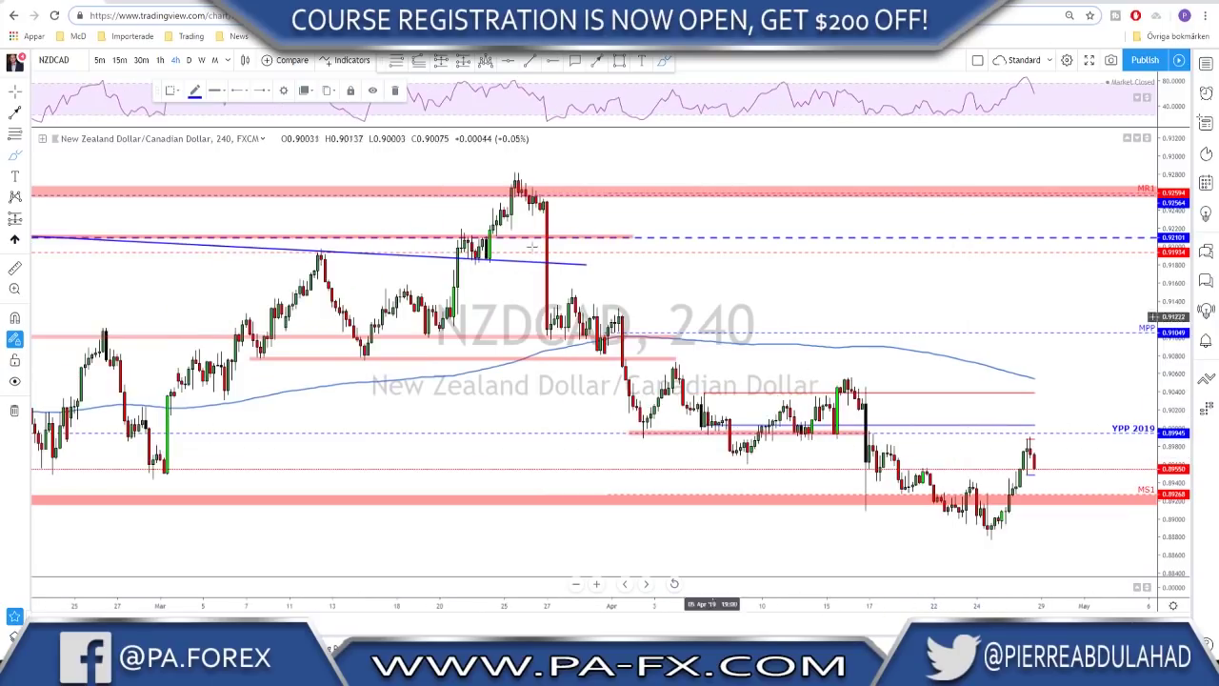
pyautogui.click(189, 60)
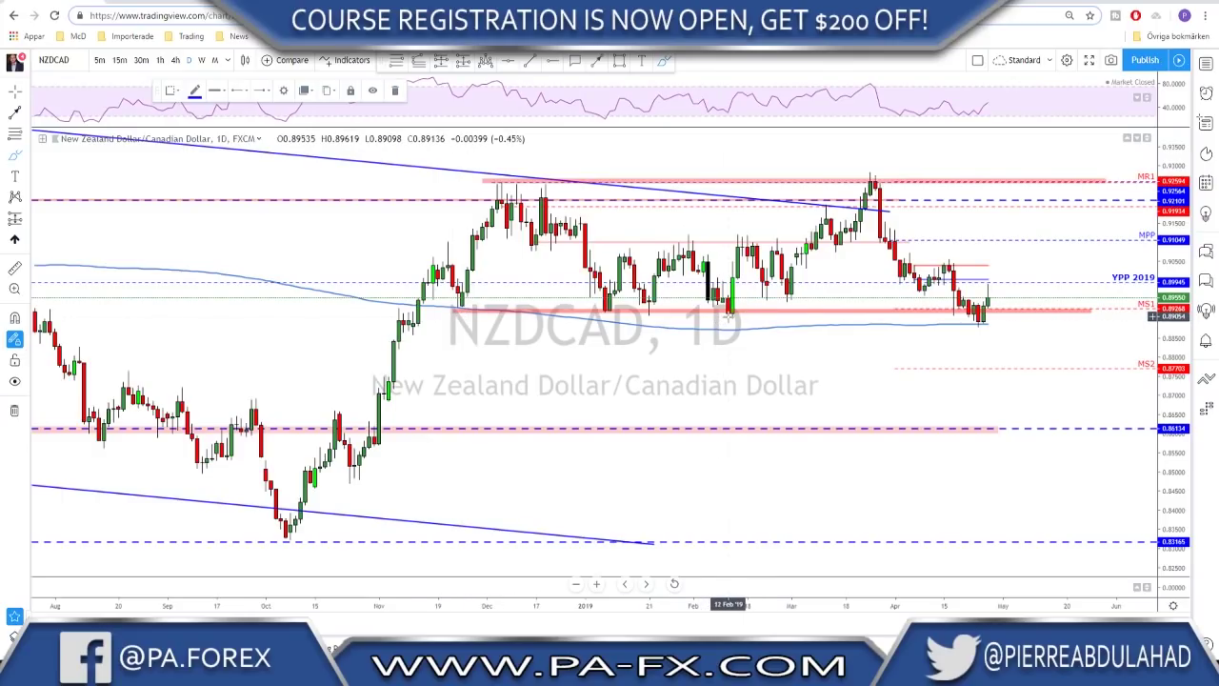
# Mark the January, mid-February and late-April lows with short Brush lines, sketch a drop below the April low, and undo all strokes.
pyautogui.moveTo(721, 312); pyautogui.dragTo(781, 311)
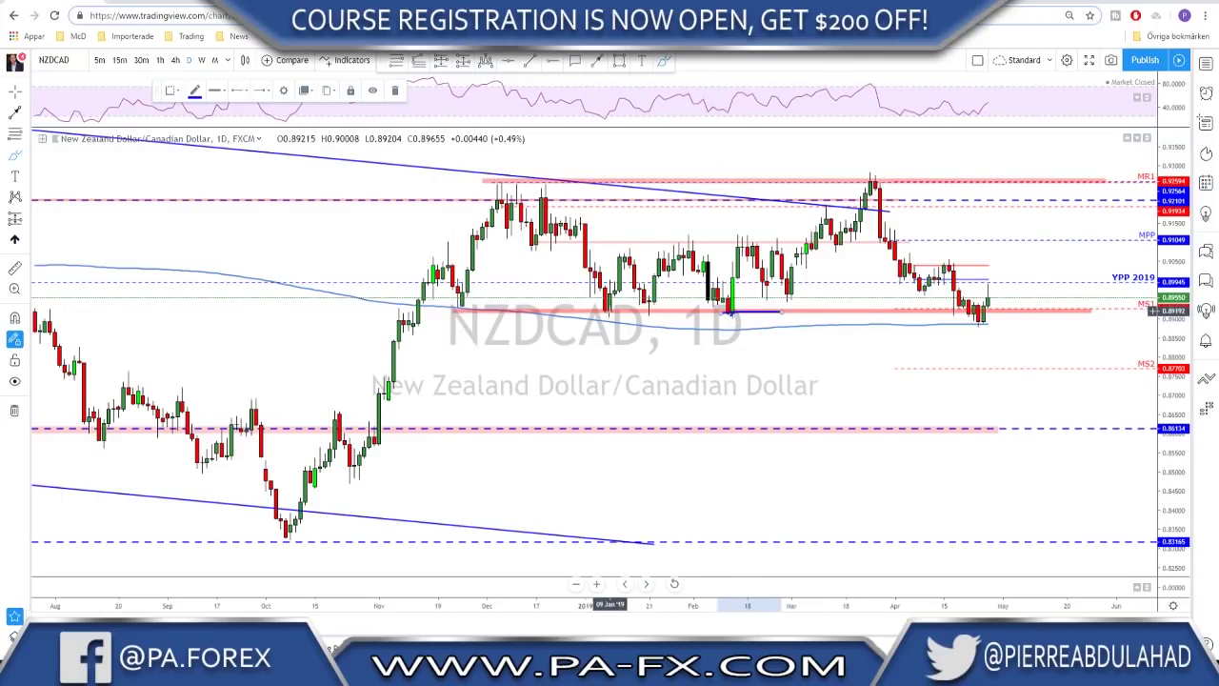
pyautogui.moveTo(574, 311); pyautogui.dragTo(663, 311)
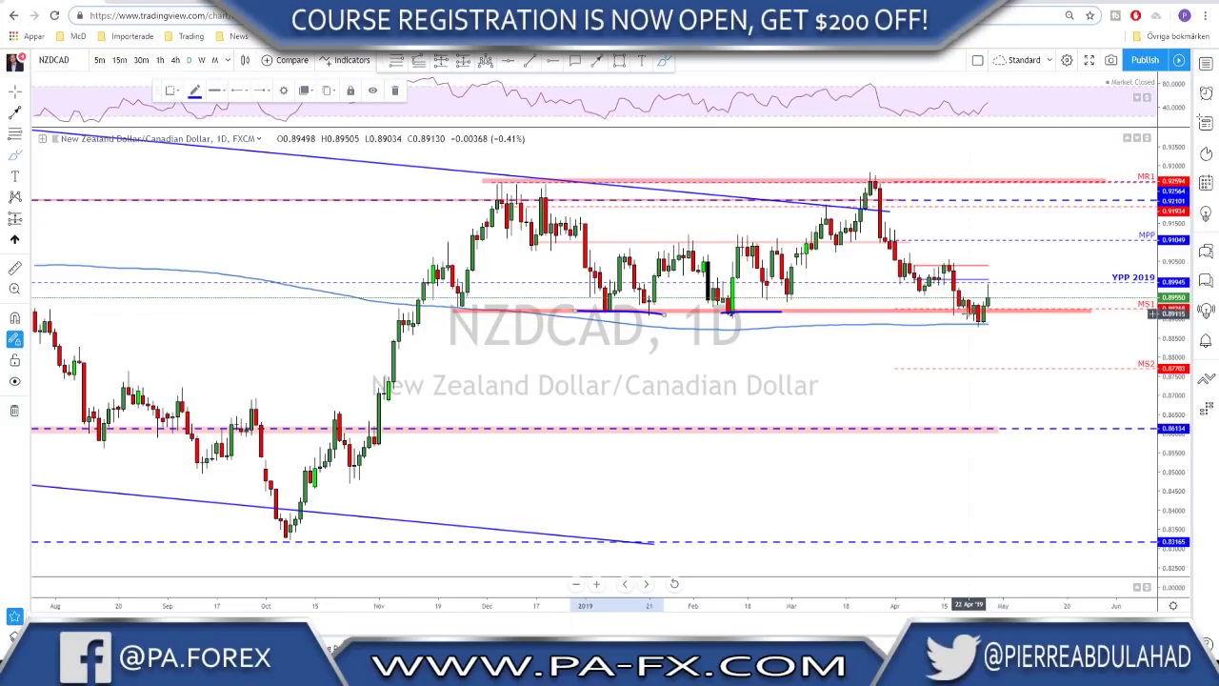
pyautogui.moveTo(974, 321); pyautogui.dragTo(1025, 322)
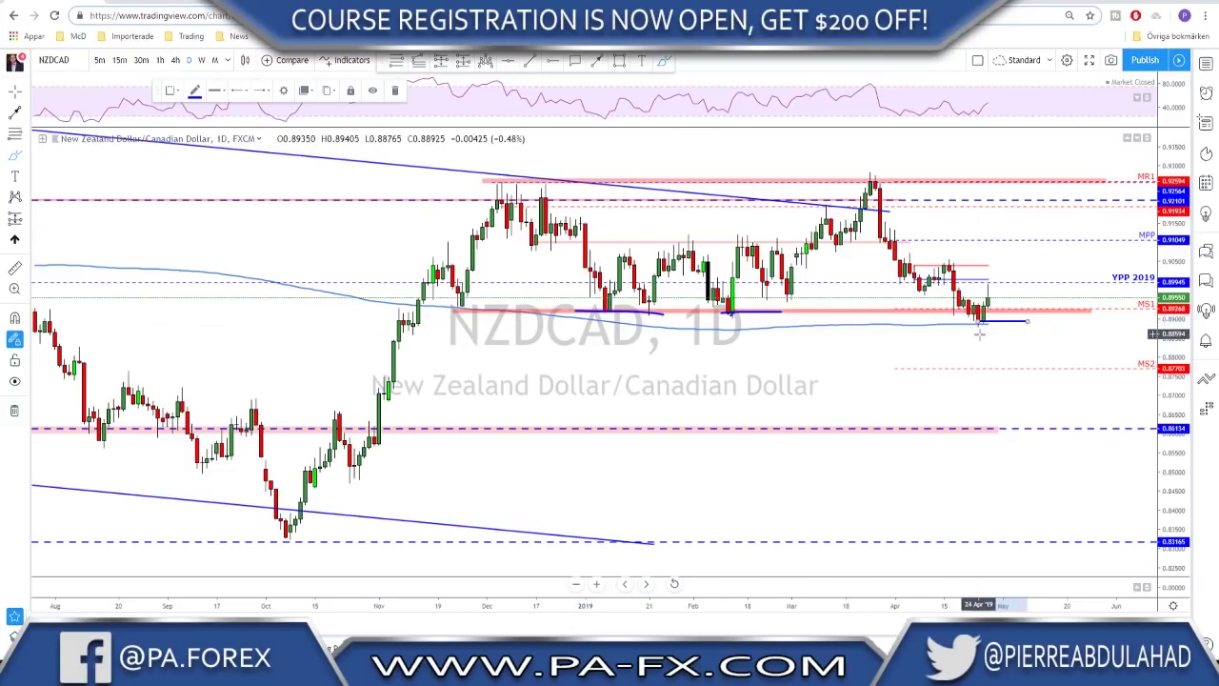
pyautogui.hotkey('ctrl', 'z')
pyautogui.hotkey('ctrl', 'z')
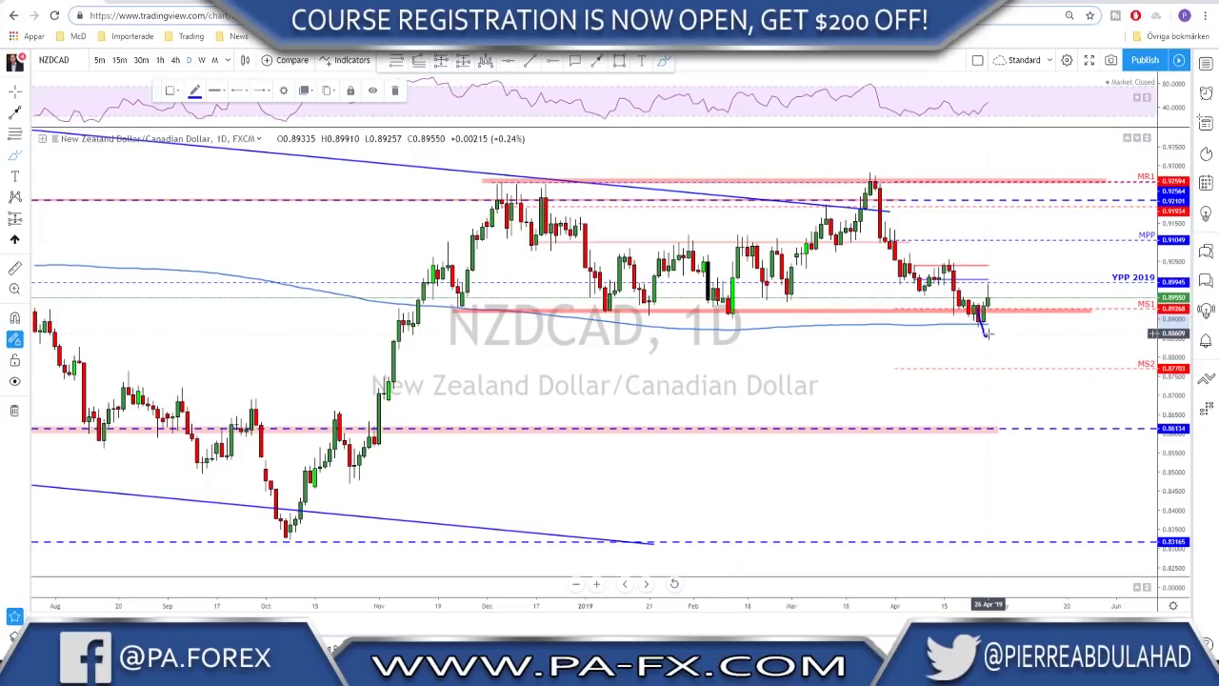
pyautogui.moveTo(1002, 328)
pyautogui.mouseDown()
pyautogui.moveTo(1011, 309)
pyautogui.moveTo(1044, 368)
pyautogui.mouseUp()
pyautogui.hotkey('ctrl', 'z')
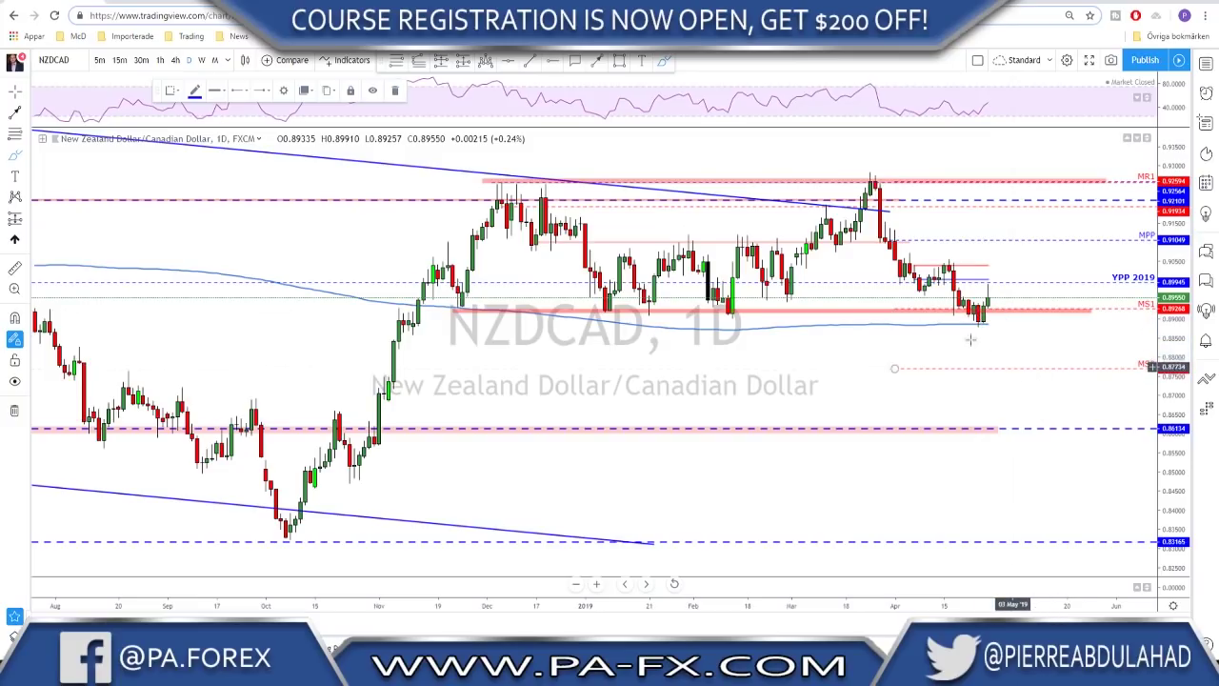
# On the NZDCAD 4-hour chart, draw a descending channel with two trend lines along the highs and lows from 17 to 25 April.
pyautogui.click(175, 60)
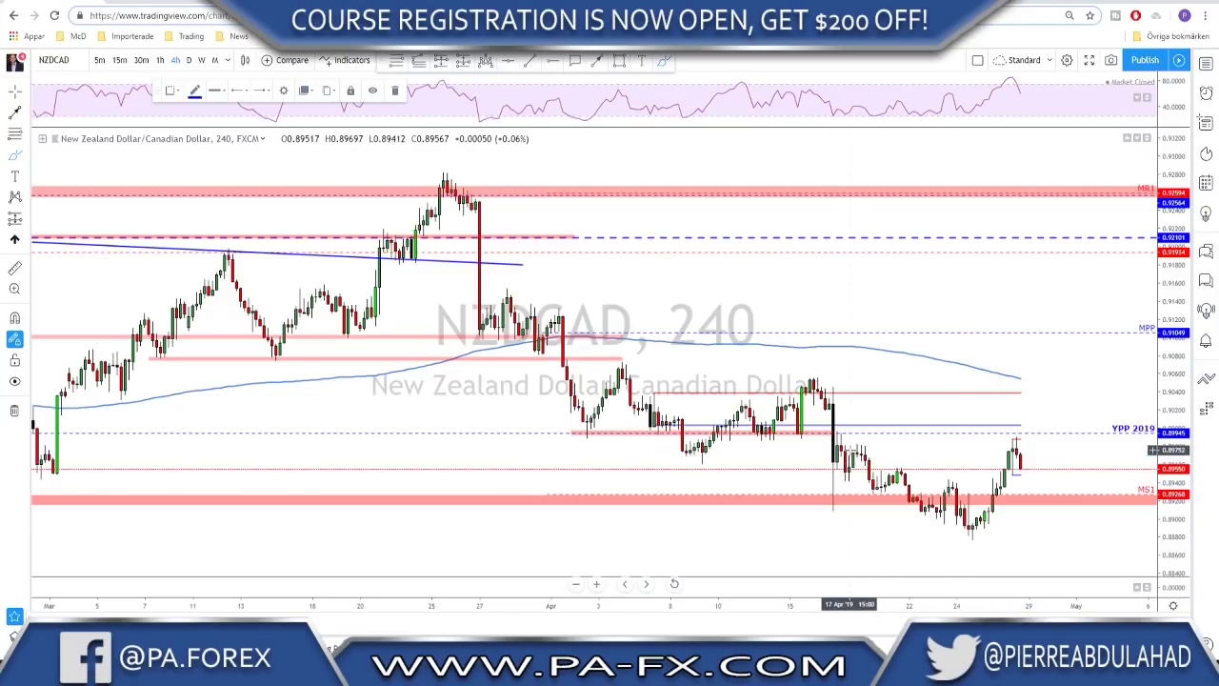
pyautogui.click(534, 66)
pyautogui.click(849, 436)
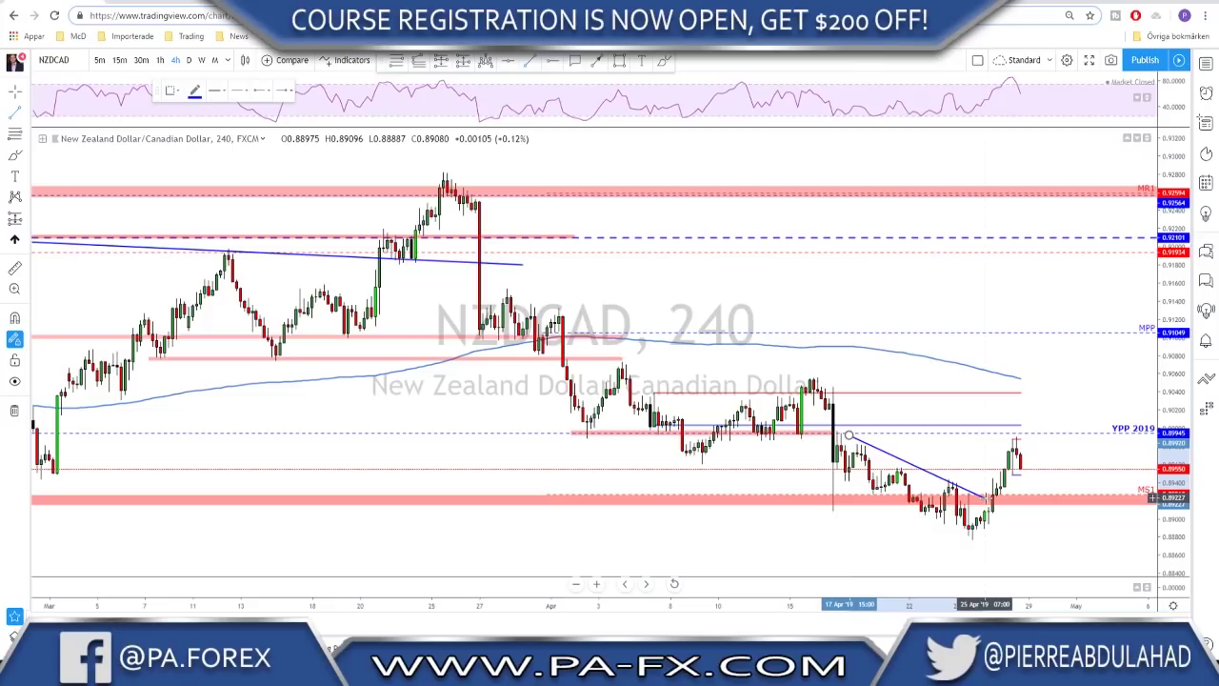
pyautogui.click(989, 498)
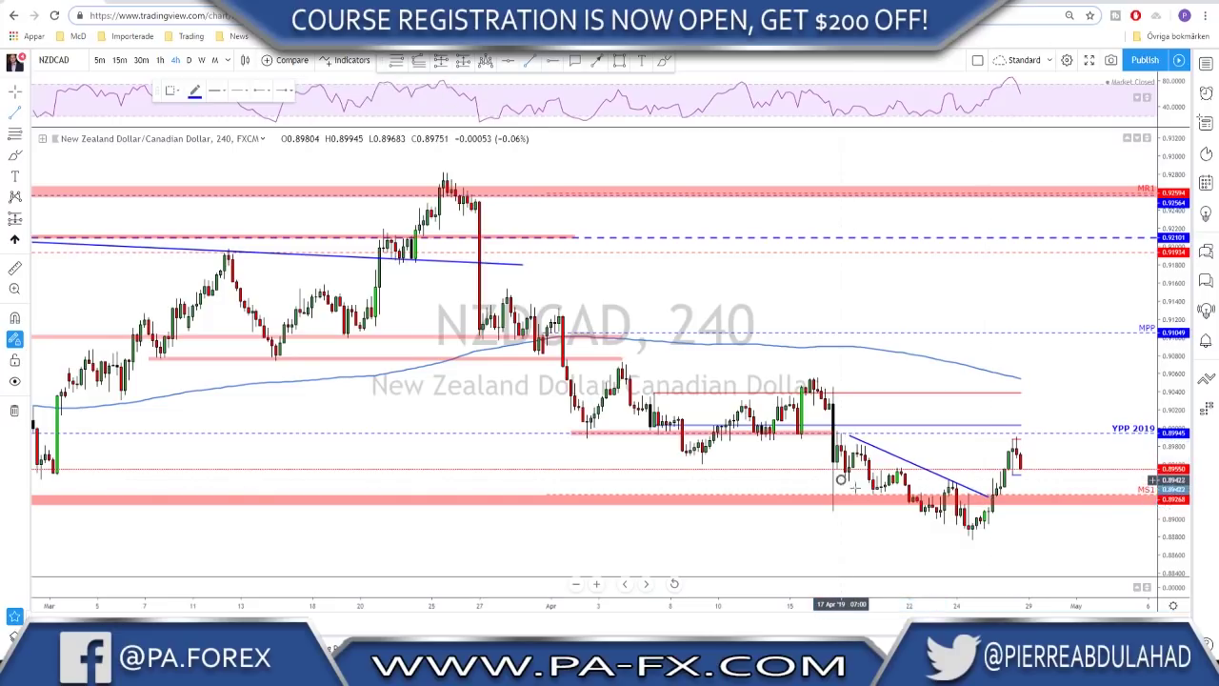
pyautogui.click(974, 539)
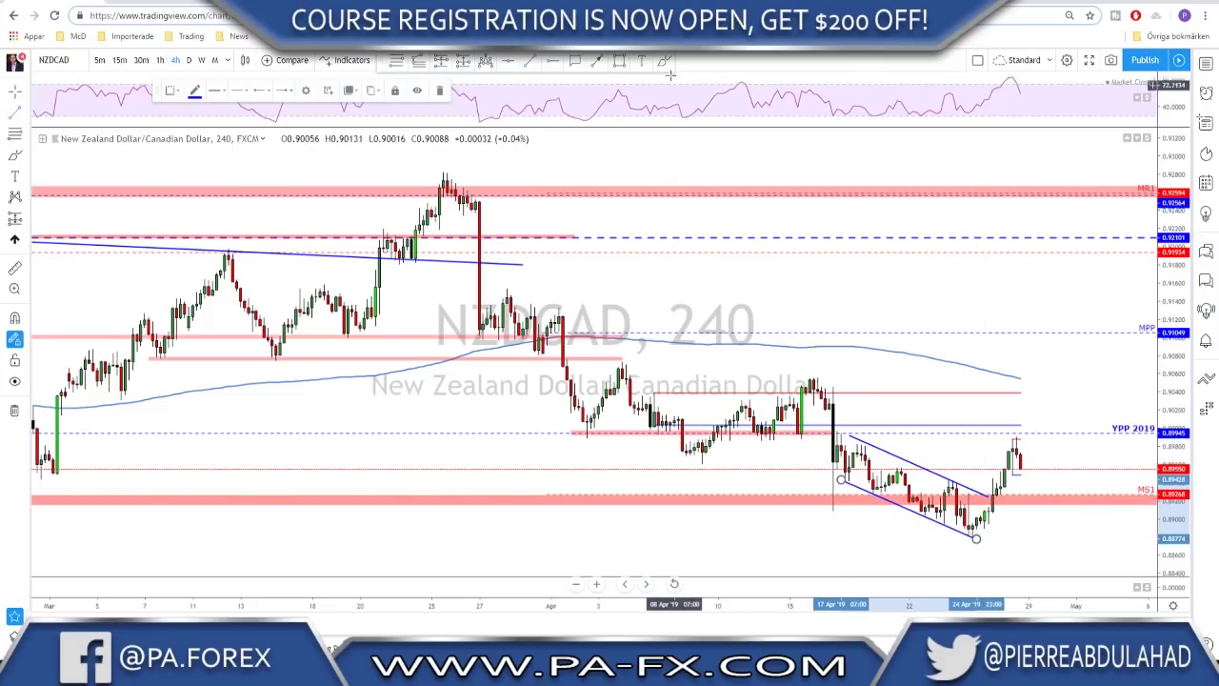
# Brush the price swings inside the channel, the rebound from its low, and a pullback path to about 0.8920.
pyautogui.moveTo(845, 473)
pyautogui.mouseDown()
pyautogui.moveTo(865, 451)
pyautogui.moveTo(930, 515)
pyautogui.moveTo(953, 481)
pyautogui.mouseUp()
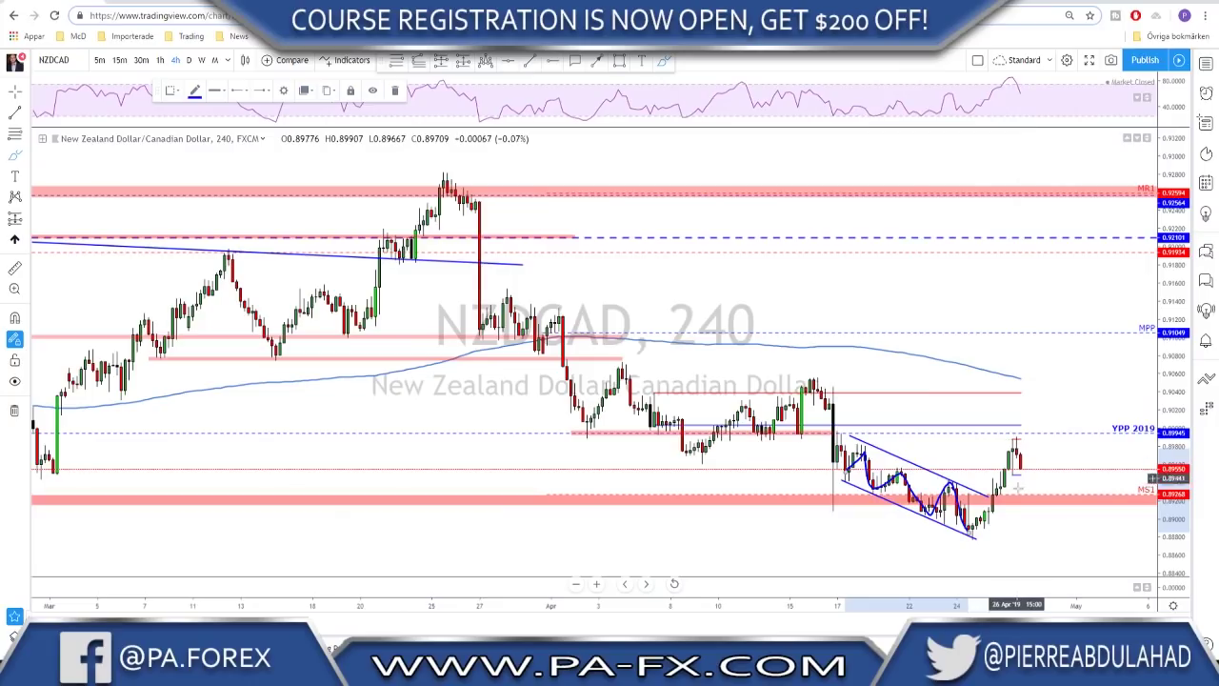
pyautogui.moveTo(973, 534)
pyautogui.mouseDown()
pyautogui.moveTo(1018, 441)
pyautogui.moveTo(1059, 497)
pyautogui.mouseUp()
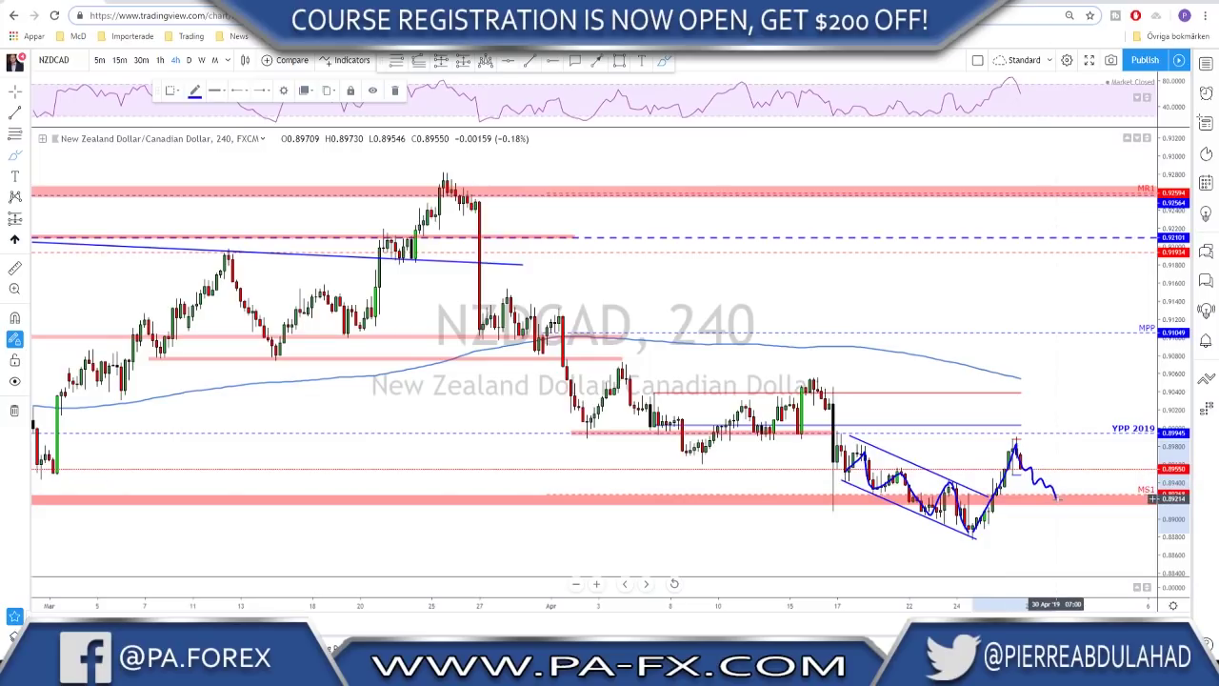